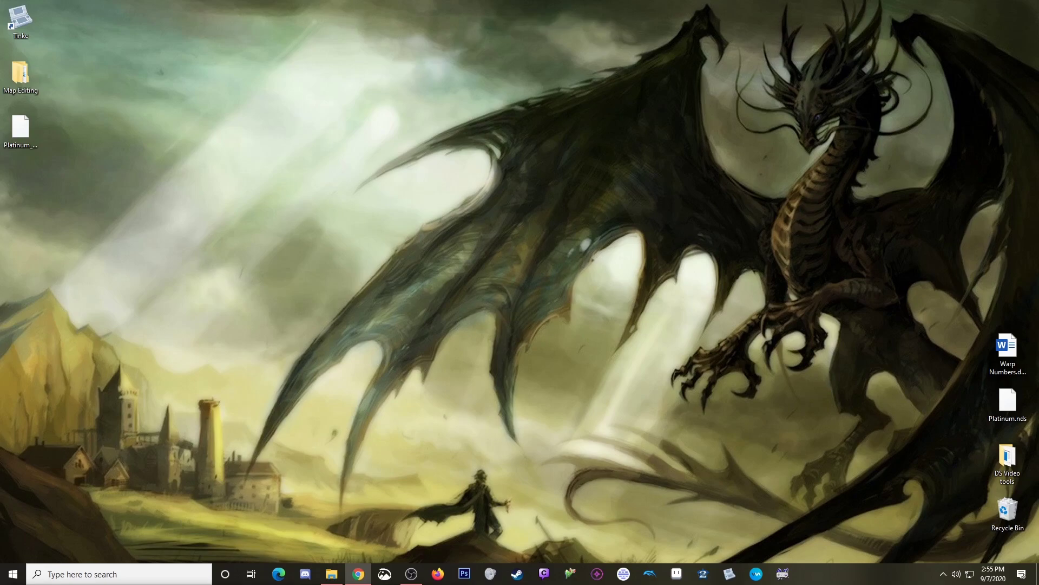
- Launch Pokemon DS Map Studio 1.19.1 from its bin folder within Map Editing and clear the folder window out of the way
{"action": "double_click", "coordinate": [21, 73]}
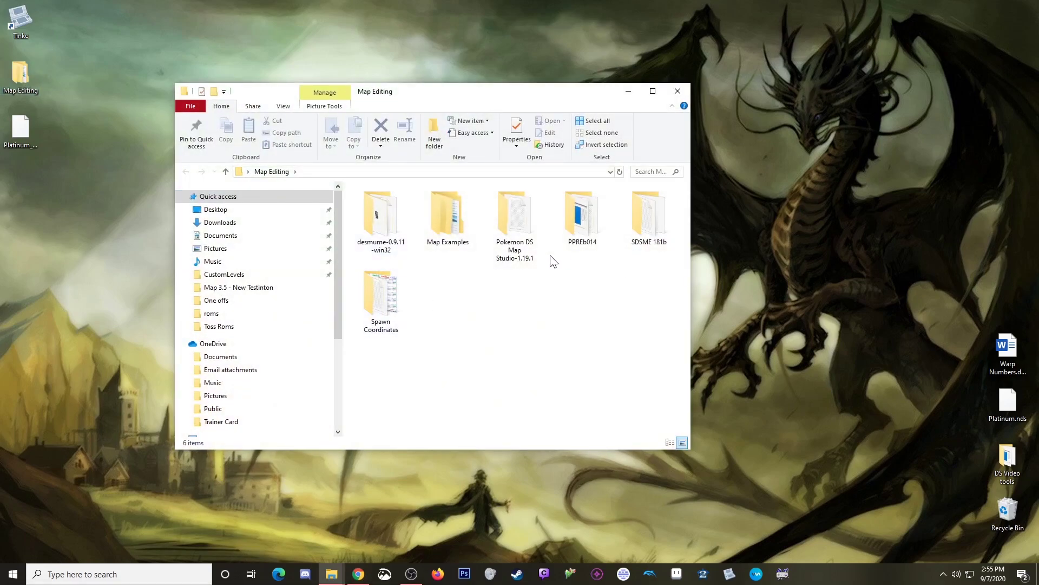
{"action": "double_click", "coordinate": [517, 225]}
{"action": "double_click", "coordinate": [382, 203]}
{"action": "double_click", "coordinate": [400, 226]}
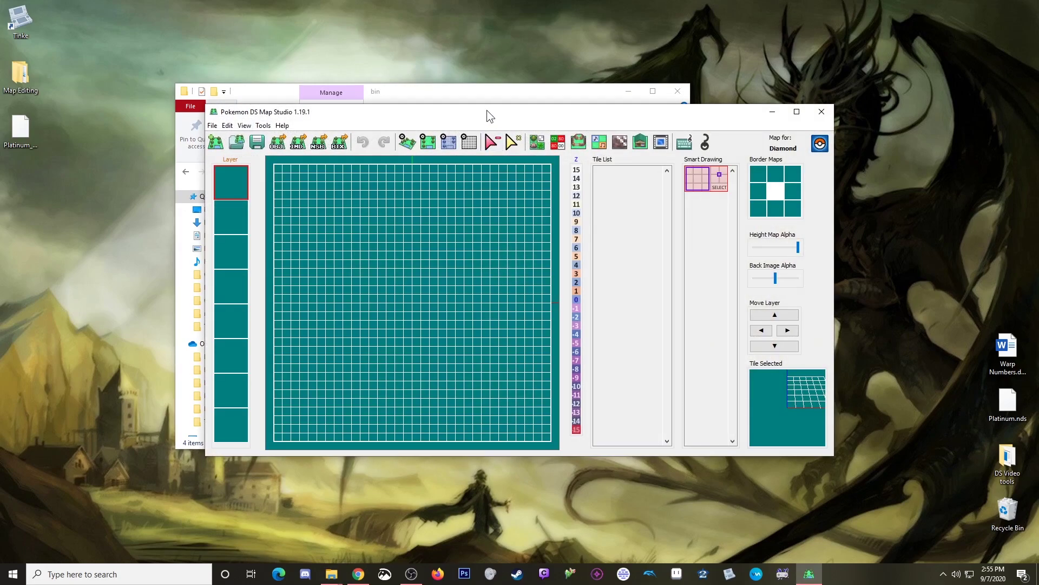
{"action": "left_click_drag", "start_coordinate": [486, 110], "coordinate": [438, 124]}
{"action": "left_click", "coordinate": [628, 91]}
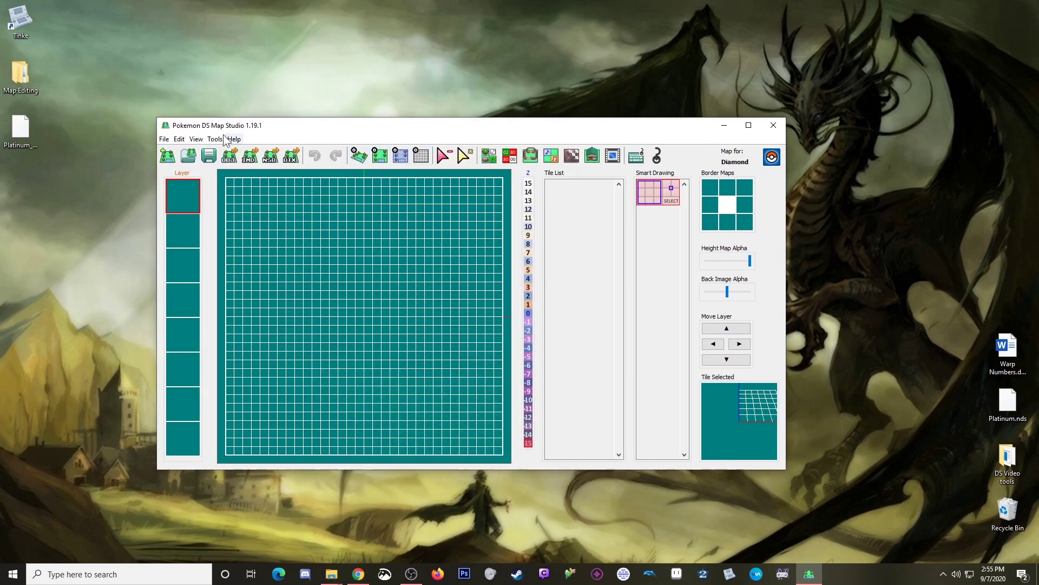
- Open the map Testinton.pdsmap from the Map 3 - Testinton folder in the DS Video tools map examples
{"action": "left_click", "coordinate": [164, 139]}
{"action": "left_click", "coordinate": [187, 170]}
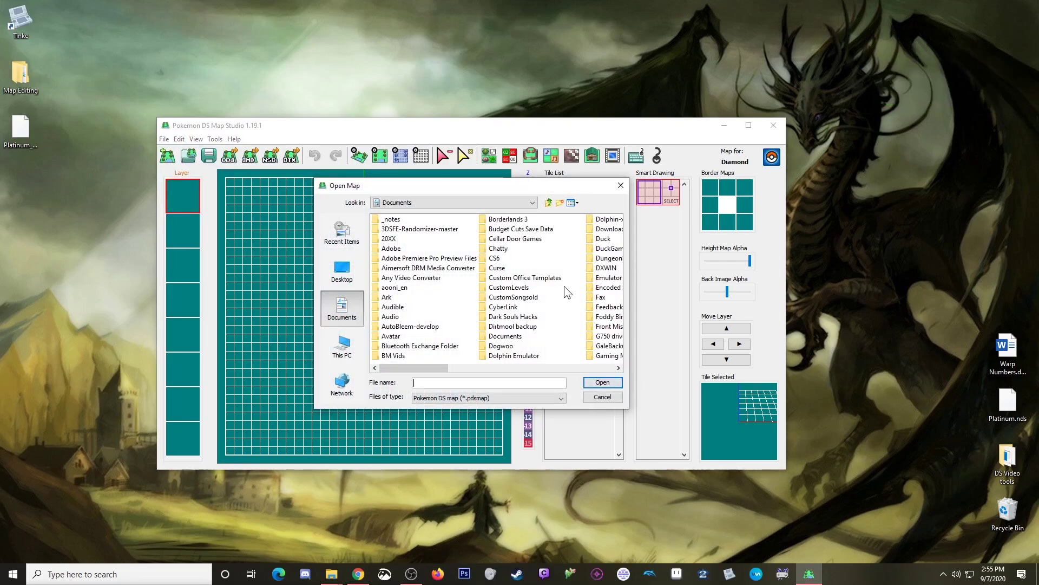
{"action": "left_click", "coordinate": [343, 270]}
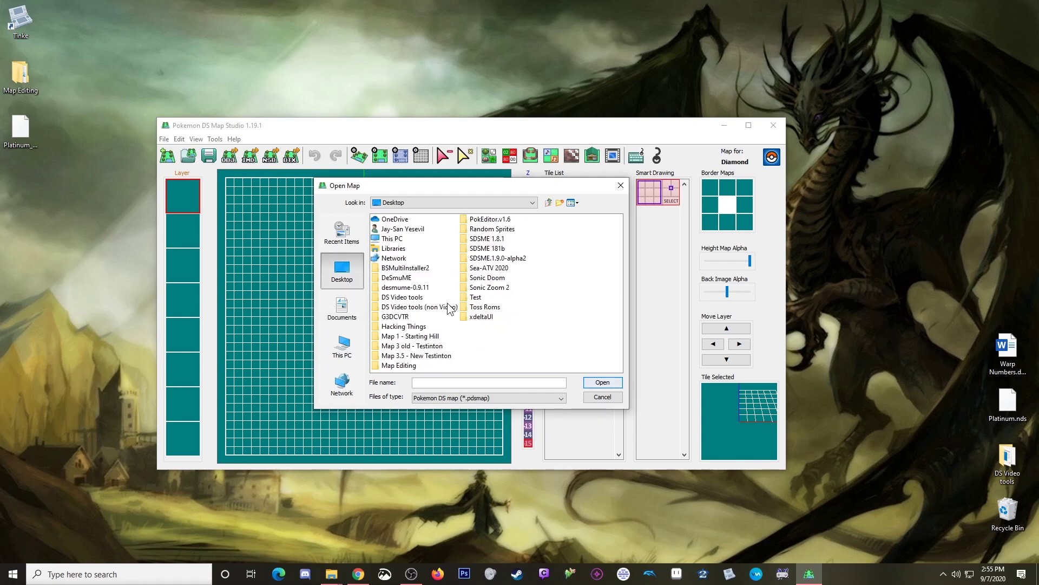
{"action": "double_click", "coordinate": [406, 297]}
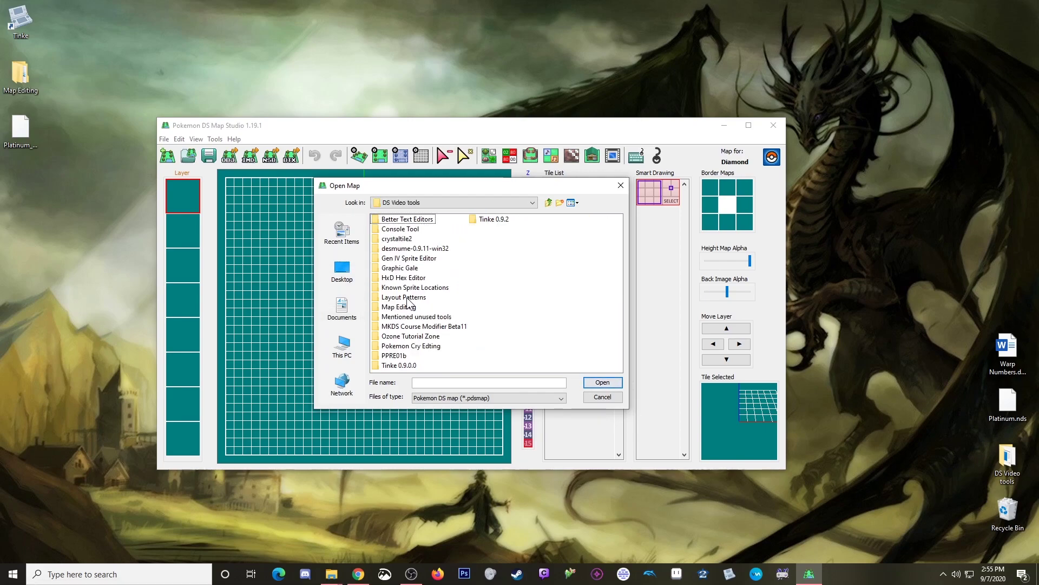
{"action": "double_click", "coordinate": [406, 307]}
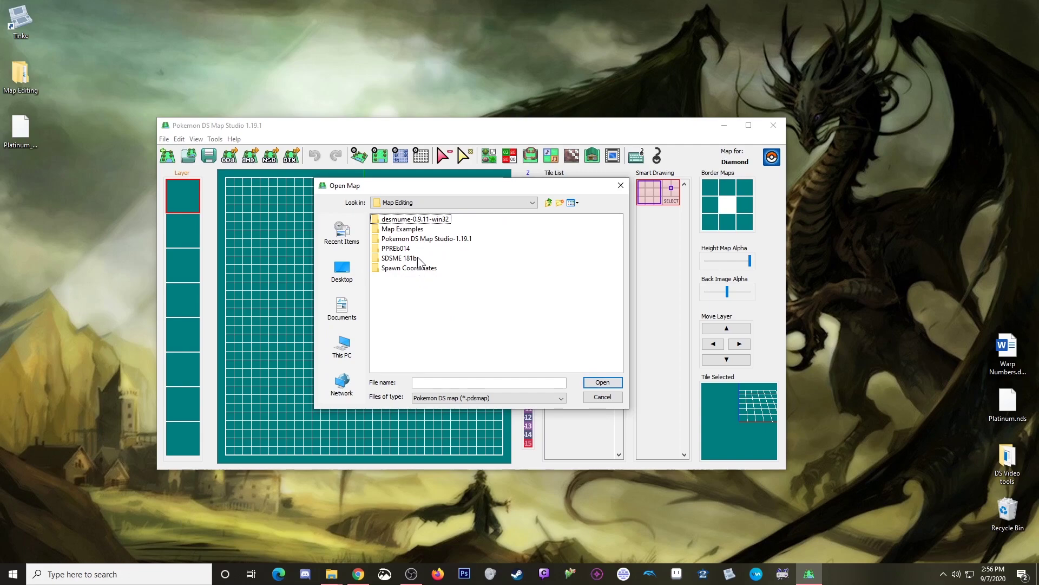
{"action": "double_click", "coordinate": [401, 230]}
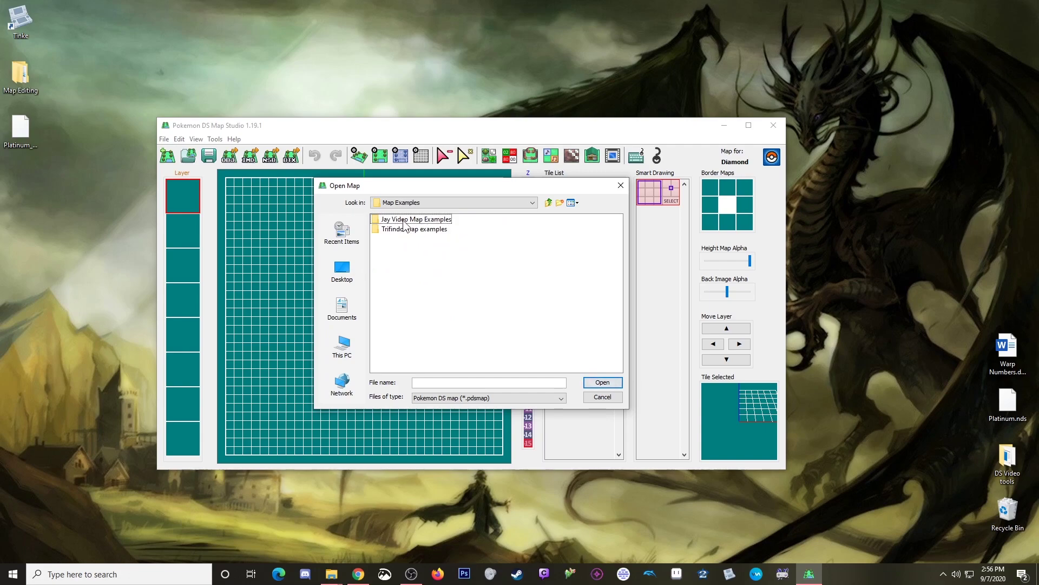
{"action": "double_click", "coordinate": [415, 250]}
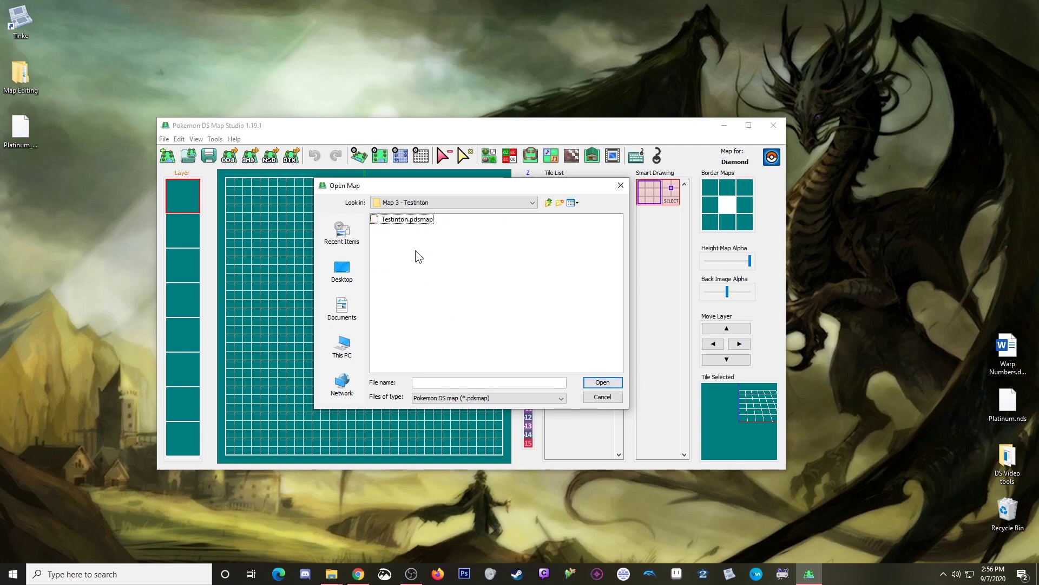
{"action": "double_click", "coordinate": [408, 221]}
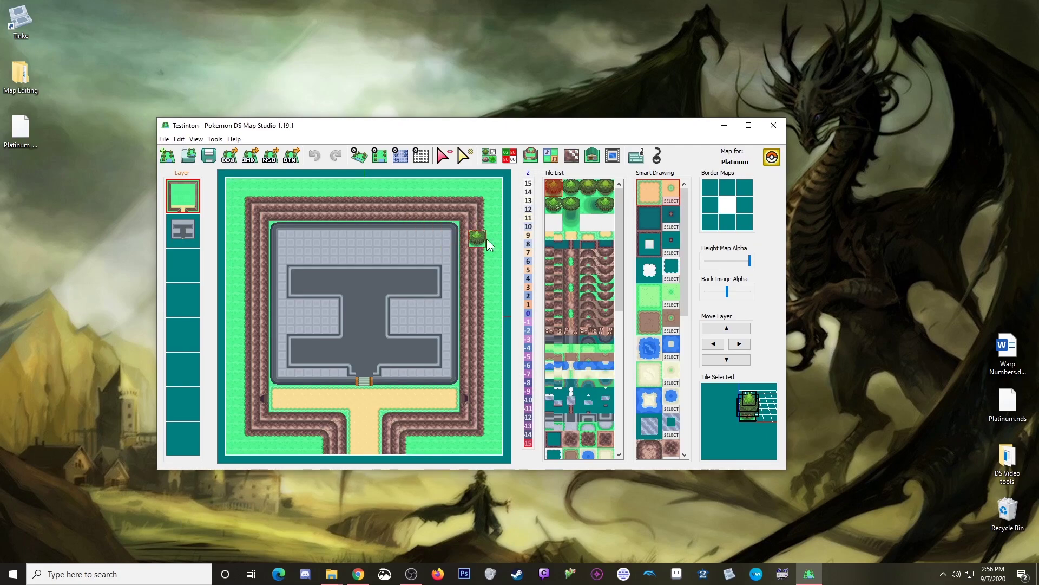
- Start the building editor up to its game folder selection, and launch SDSME.exe from the SDSME 181b folder in Map Editing
{"action": "left_click", "coordinate": [591, 157]}
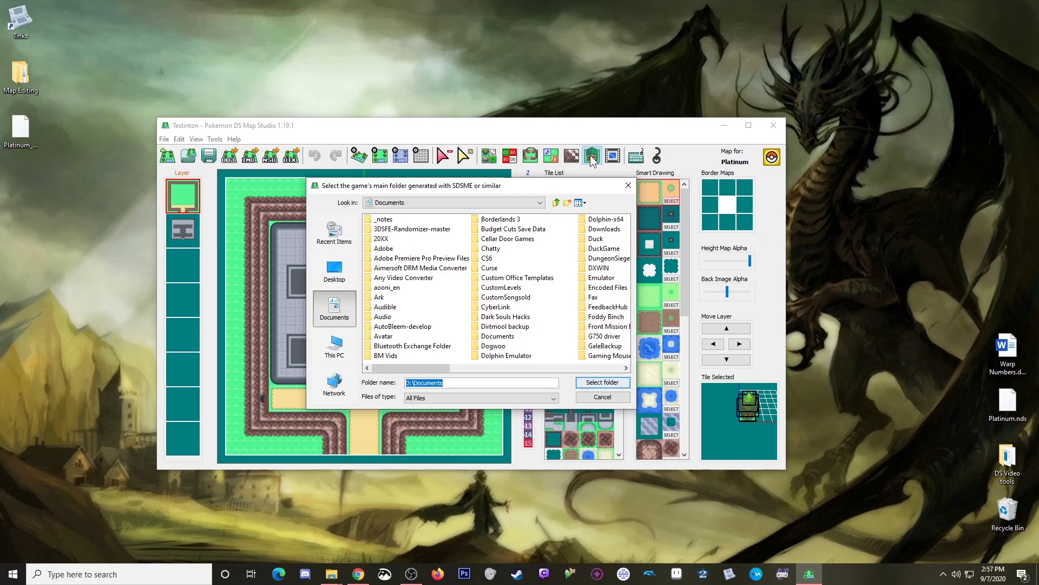
{"action": "left_click", "coordinate": [336, 277]}
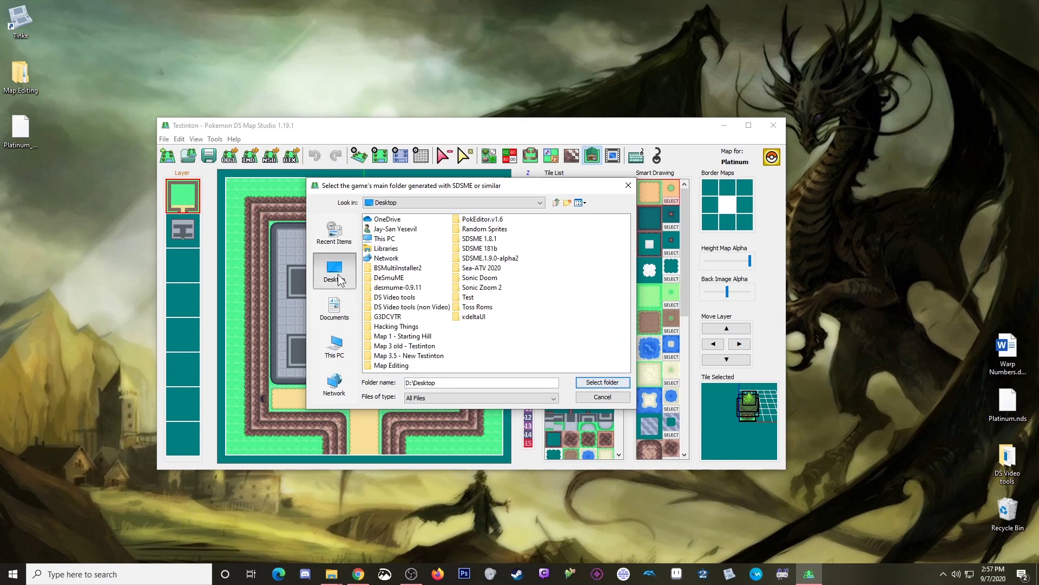
{"action": "left_click", "coordinate": [332, 572]}
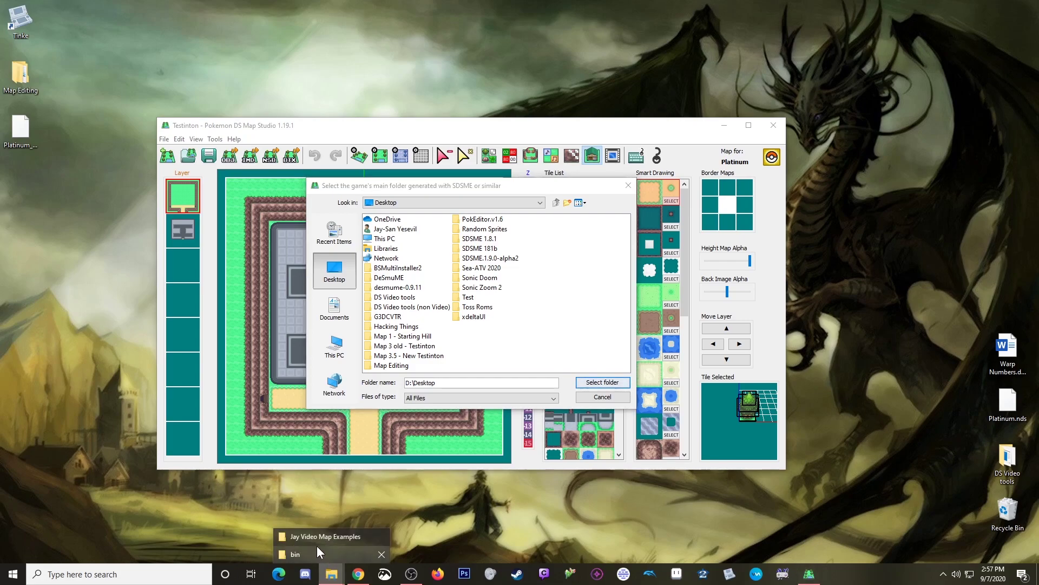
{"action": "left_click", "coordinate": [325, 536]}
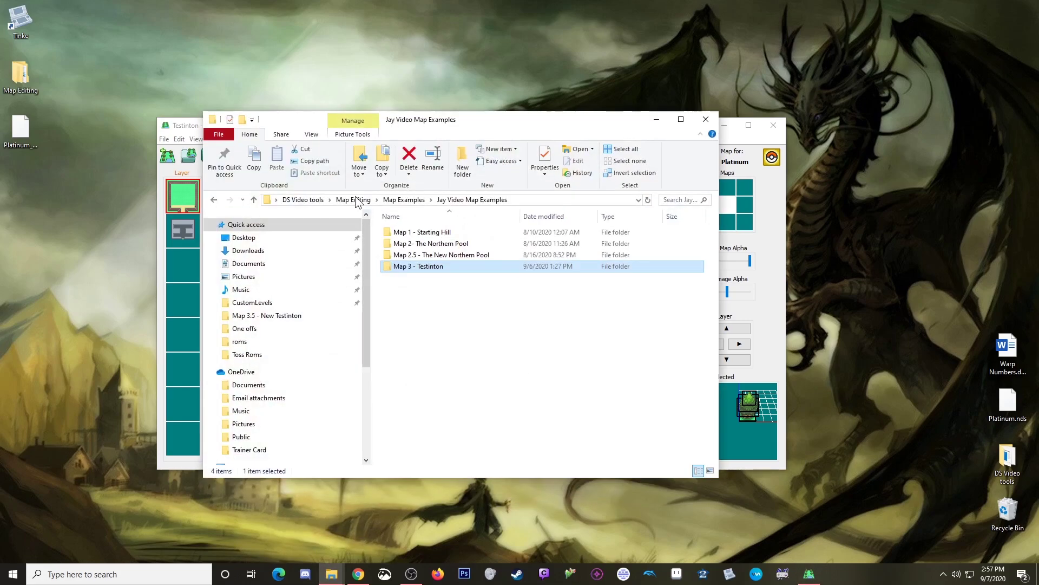
{"action": "left_click", "coordinate": [253, 200]}
{"action": "left_click", "coordinate": [254, 200]}
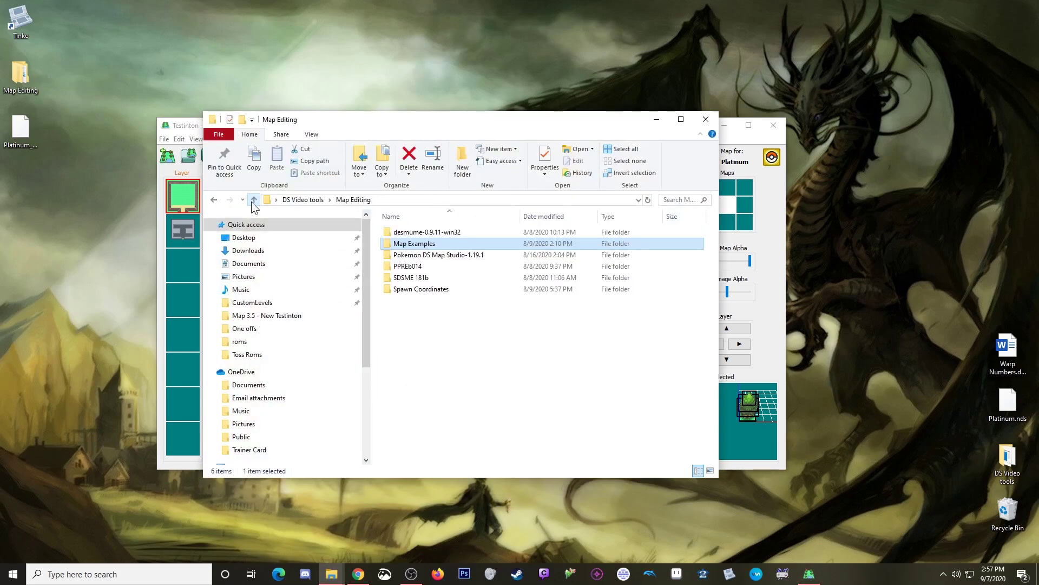
{"action": "double_click", "coordinate": [411, 278]}
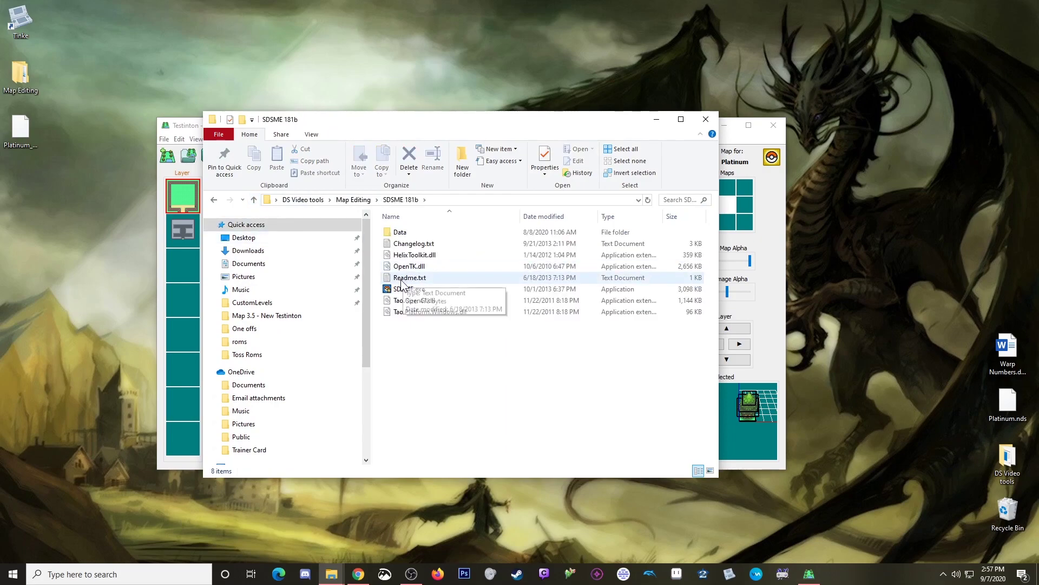
{"action": "left_click", "coordinate": [400, 290]}
{"action": "double_click", "coordinate": [399, 293]}
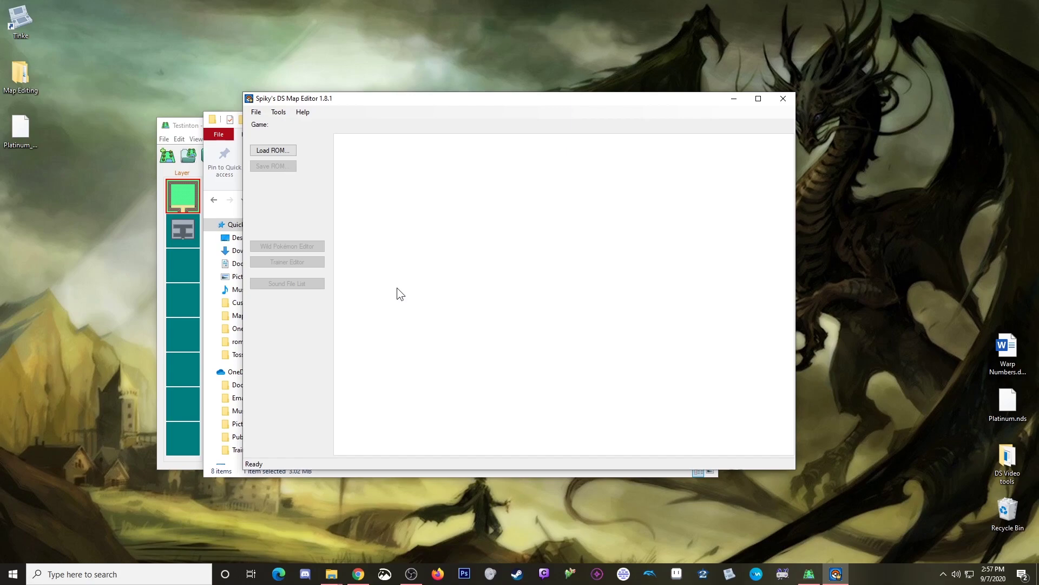
- Load the Platinum.nds ROM from the desktop into Spiky's DS Map Editor and dismiss the map header message
{"action": "left_click", "coordinate": [276, 152]}
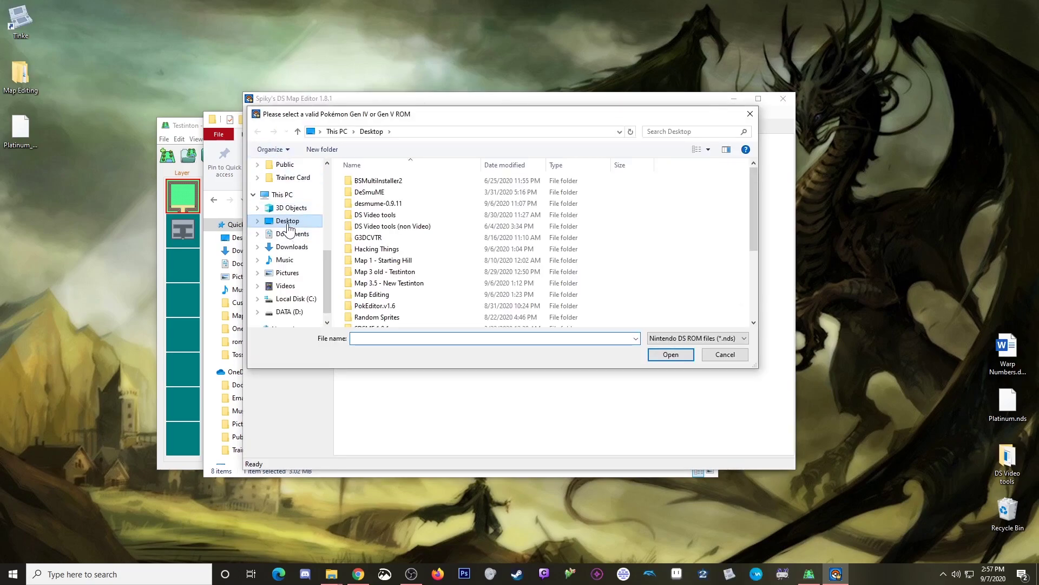
{"action": "scroll", "coordinate": [389, 238], "scroll_direction": "down", "scroll_amount": 4}
{"action": "left_click", "coordinate": [388, 310]}
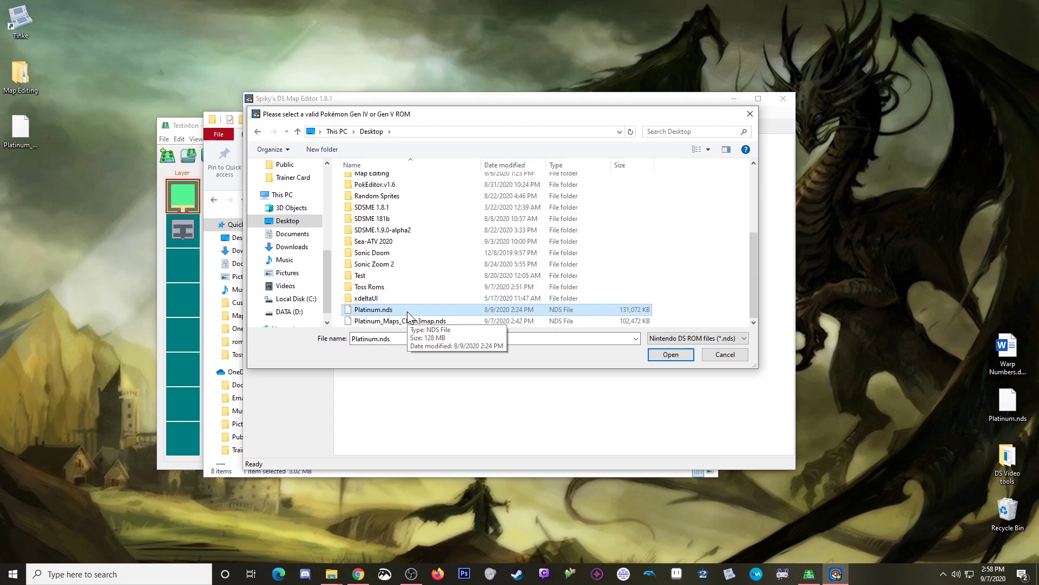
{"action": "double_click", "coordinate": [389, 309]}
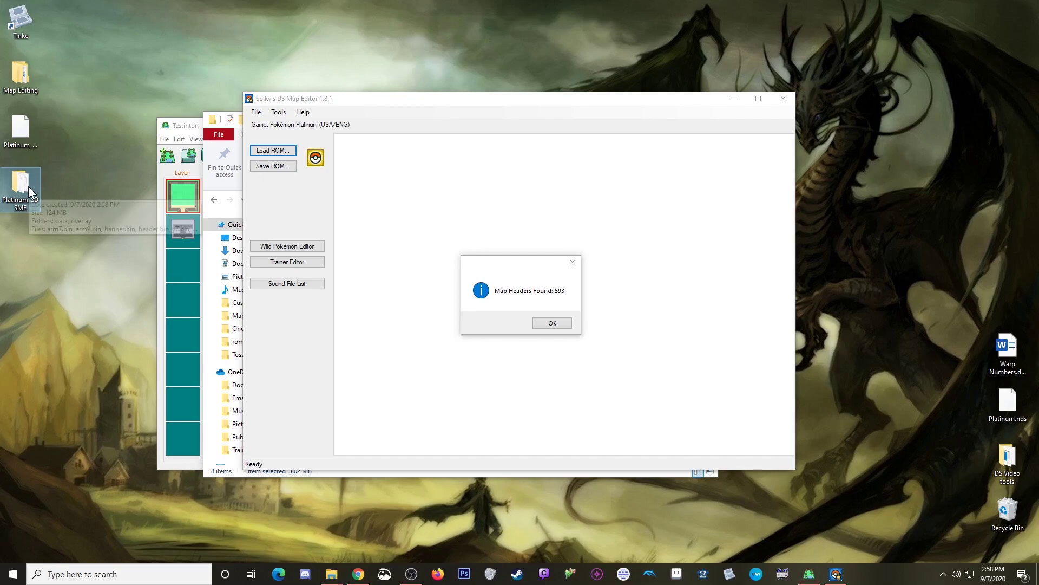
{"action": "left_click", "coordinate": [564, 322]}
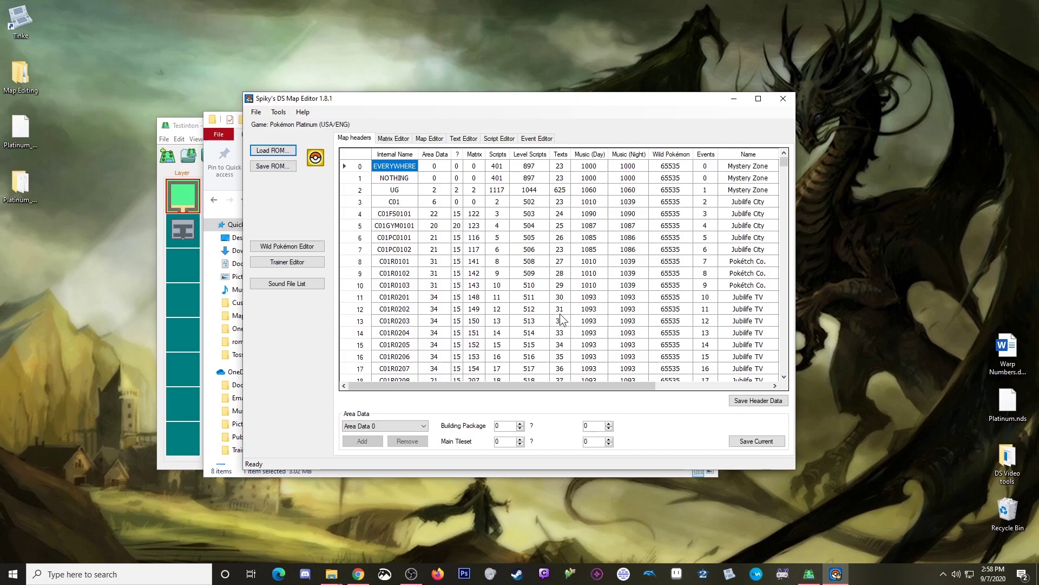
- Back in Map Studio, choose the desktop folder Platinum_SDSME as the game's main folder and show the Map Buildings Editor beside the map
{"action": "left_click", "coordinate": [734, 99]}
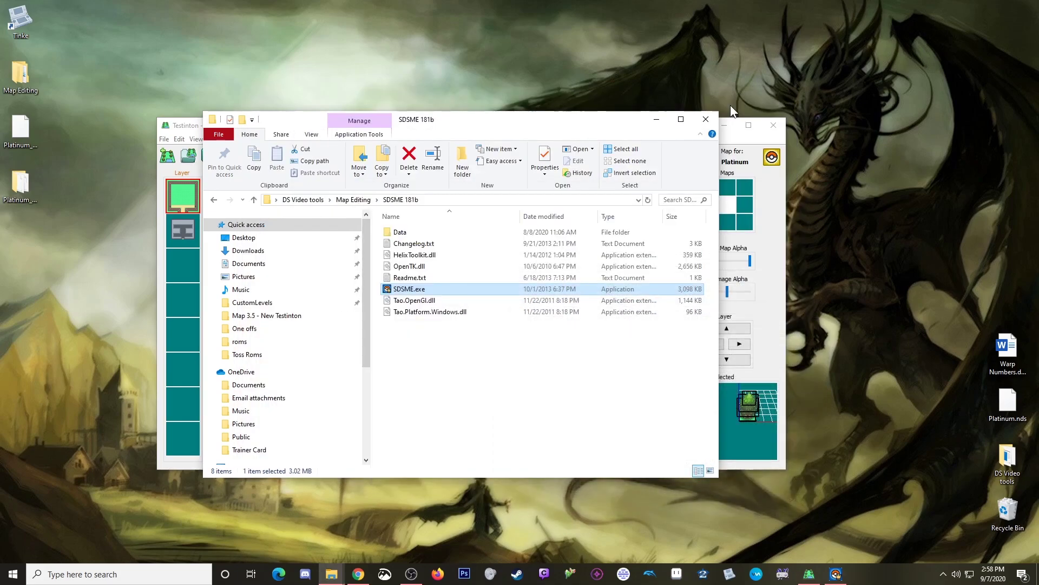
{"action": "left_click", "coordinate": [17, 191]}
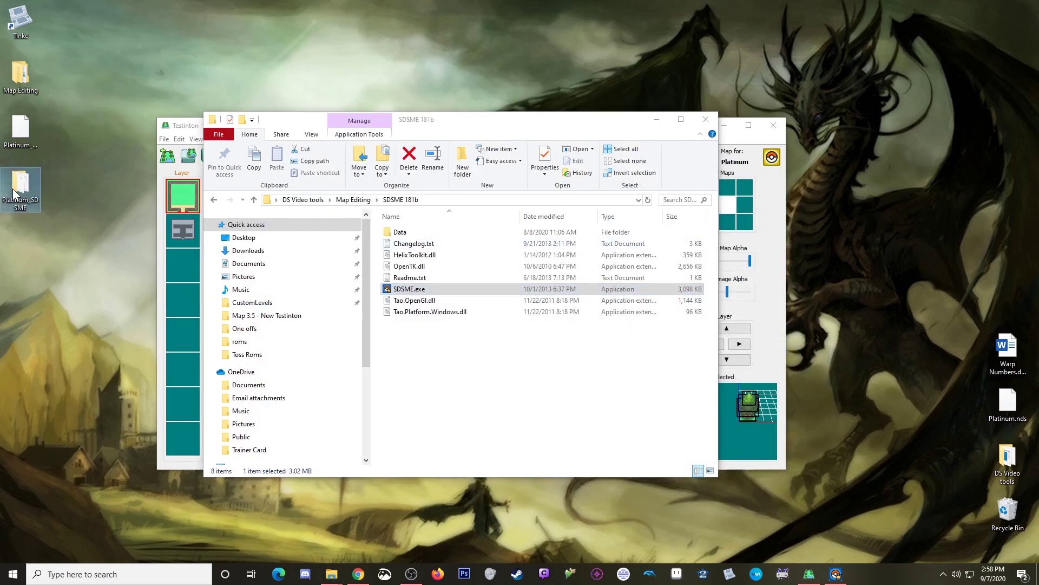
{"action": "left_click", "coordinate": [657, 120]}
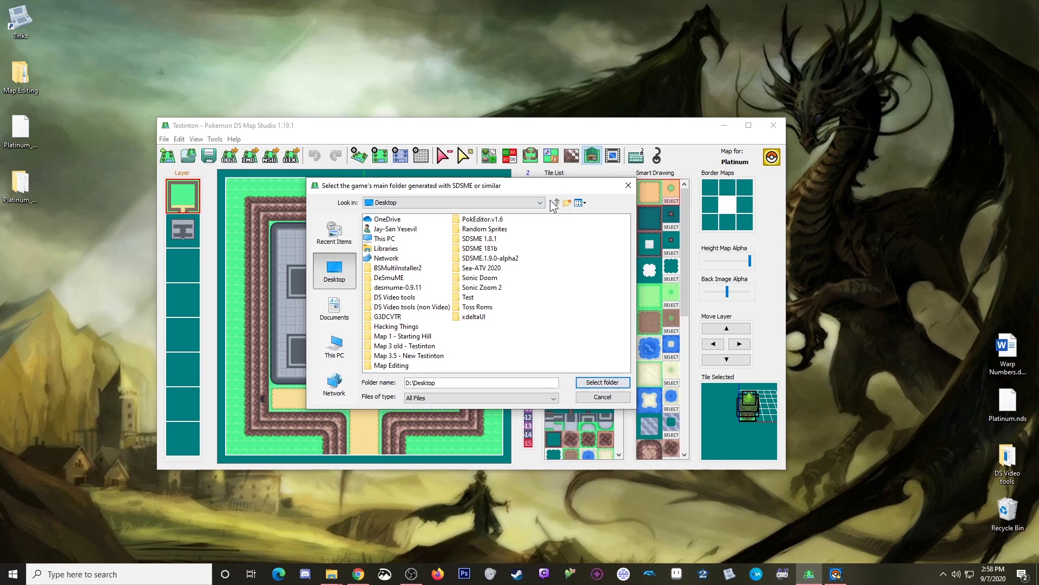
{"action": "left_click", "coordinate": [339, 310]}
{"action": "left_click", "coordinate": [334, 271]}
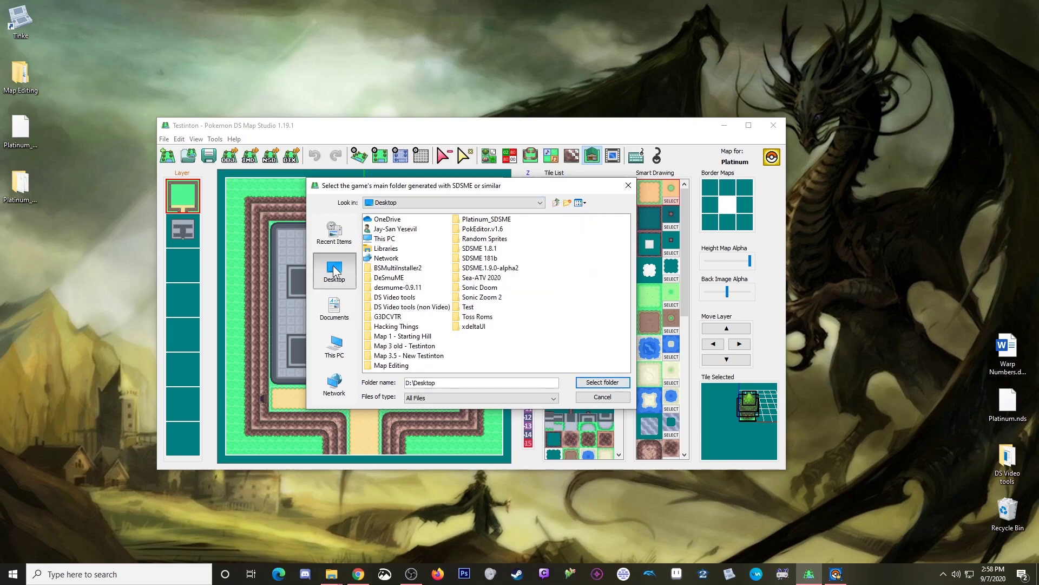
{"action": "left_click", "coordinate": [468, 220]}
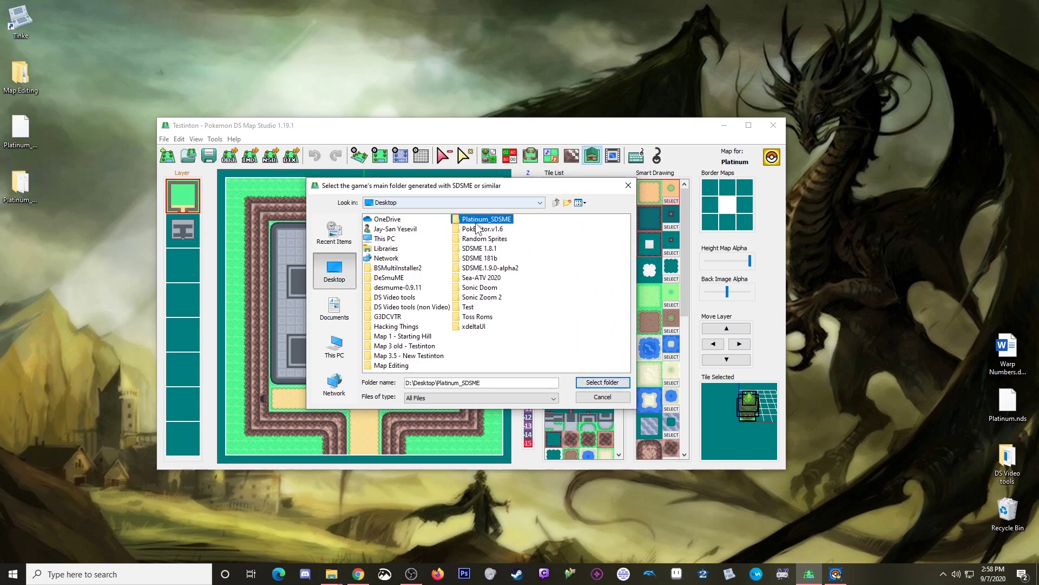
{"action": "left_click", "coordinate": [612, 383]}
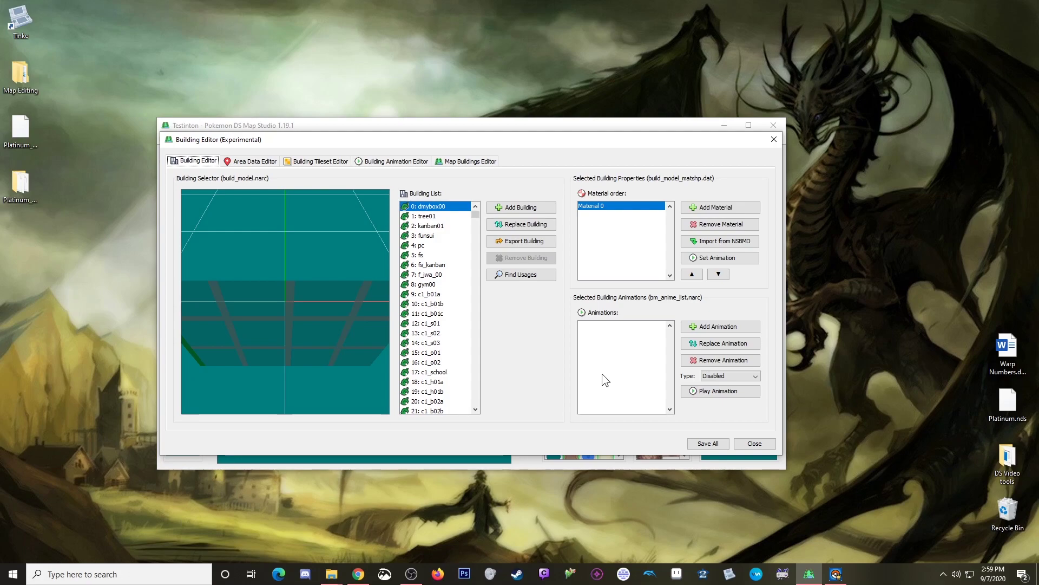
{"action": "left_click", "coordinate": [469, 163]}
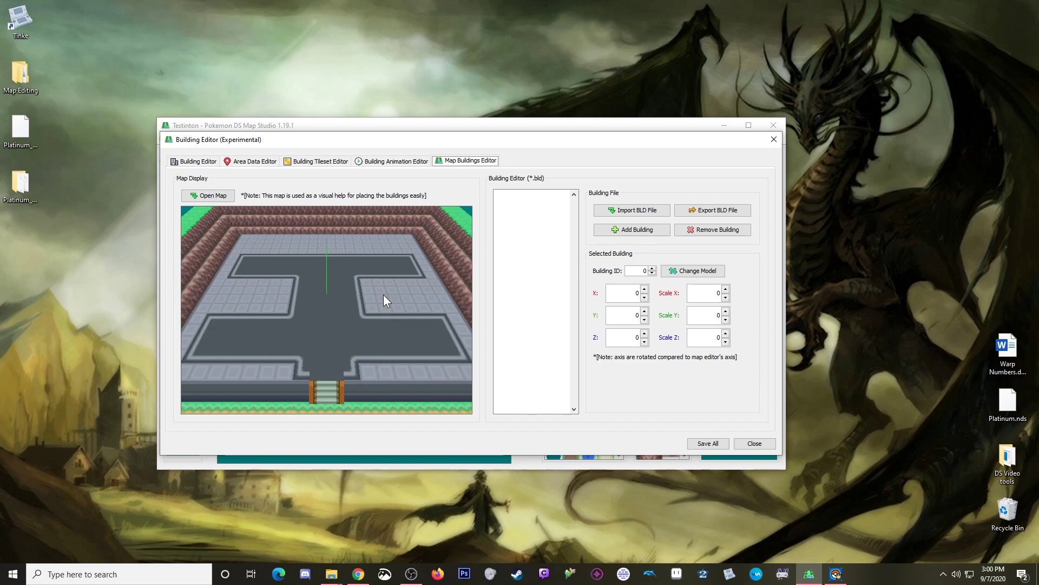
{"action": "left_click_drag", "start_coordinate": [364, 146], "coordinate": [547, 224]}
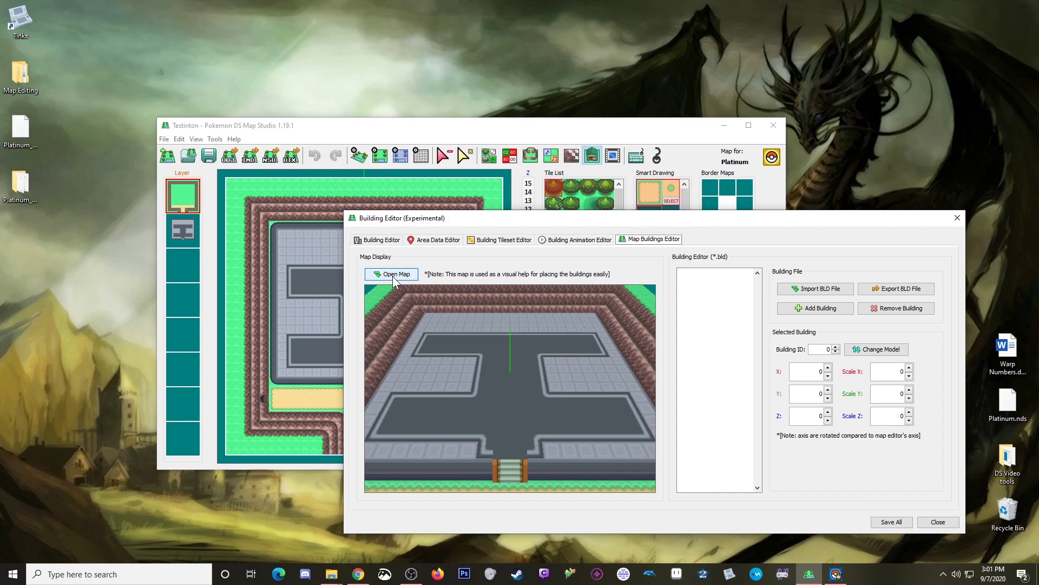
- Switch to Spiky's DS Map Editor and check the area data of header C01, including Area Data 6's main tileset and building package
{"action": "left_click", "coordinate": [837, 577]}
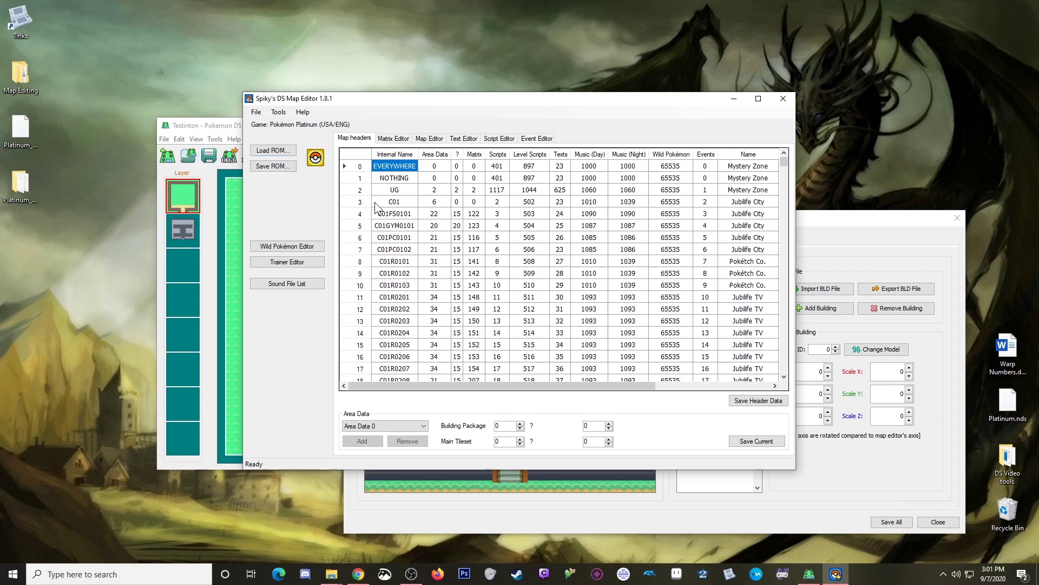
{"action": "left_click", "coordinate": [395, 203]}
{"action": "left_click", "coordinate": [438, 202]}
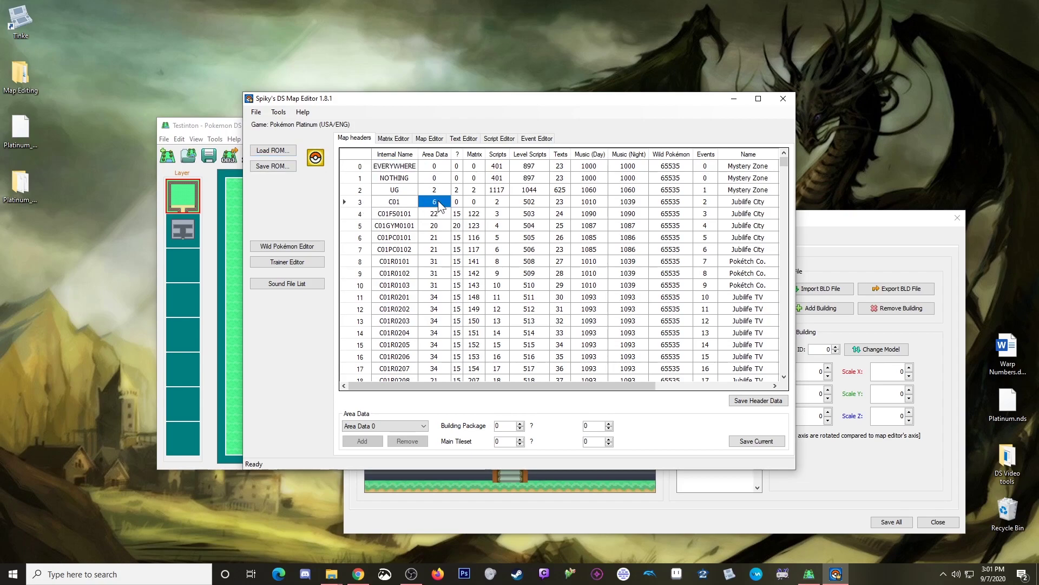
{"action": "scroll", "coordinate": [387, 426], "scroll_direction": "down", "scroll_amount": 2}
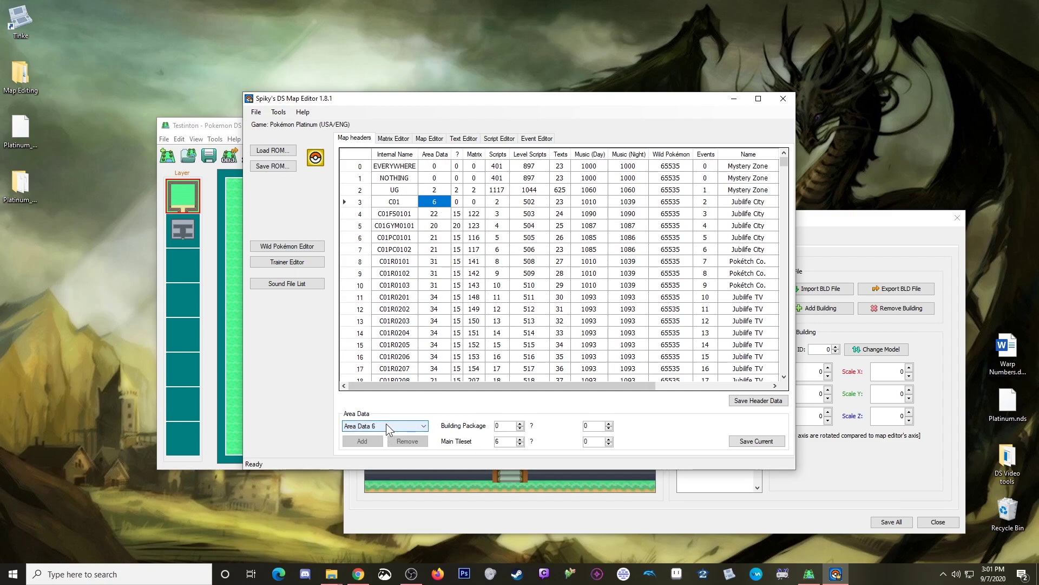
{"action": "left_click", "coordinate": [500, 442]}
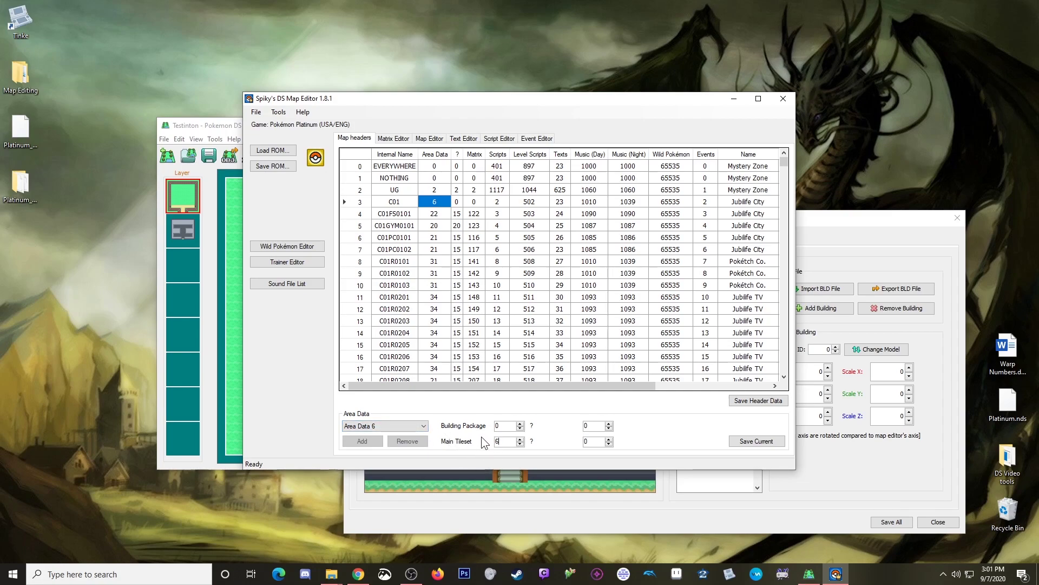
{"action": "left_click", "coordinate": [501, 425]}
- Return to the Building Editor and compare the first few building tilesets in the Building Tileset Editor, finishing on Tileset 0
{"action": "left_click", "coordinate": [834, 219]}
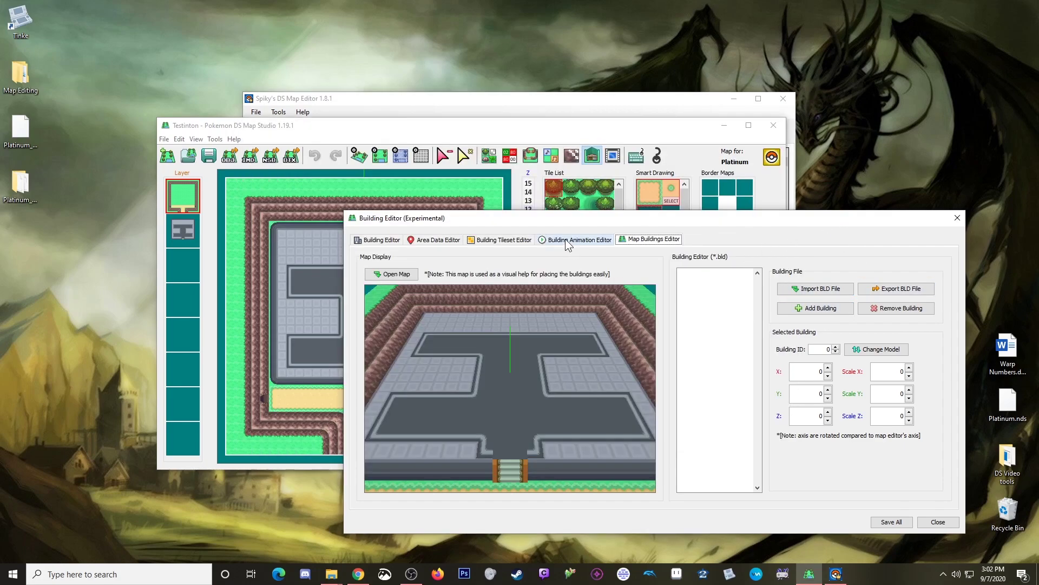
{"action": "left_click", "coordinate": [488, 242]}
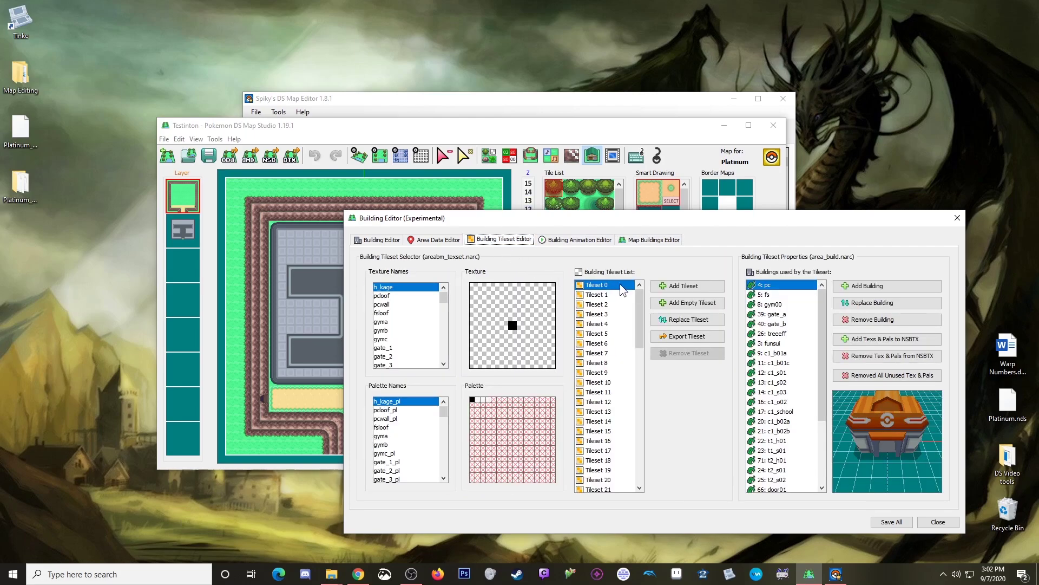
{"action": "left_click", "coordinate": [602, 295]}
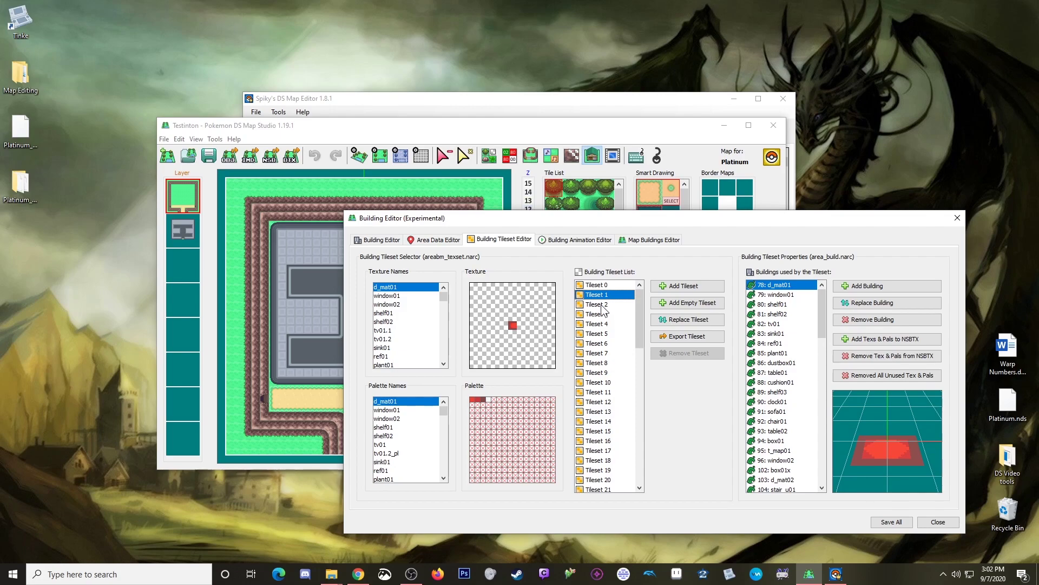
{"action": "left_click", "coordinate": [603, 314]}
{"action": "left_click", "coordinate": [601, 295]}
{"action": "left_click", "coordinate": [599, 286]}
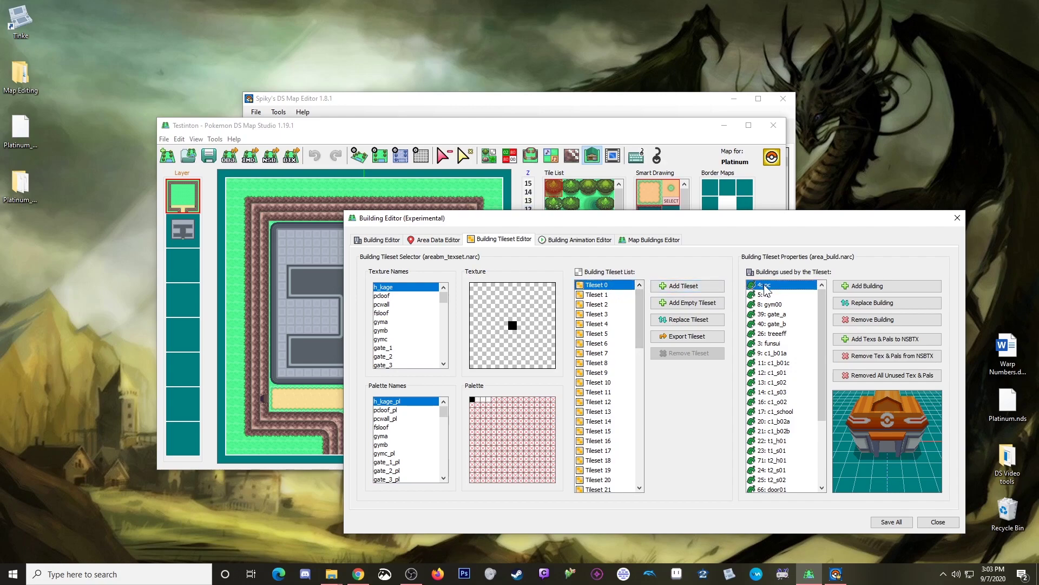
- Preview the first several building models used by Tileset 0, starting and finishing at the head of the list
{"action": "key", "text": "Down"}
{"action": "key", "text": "Down"}
{"action": "key", "text": "Down"}
{"action": "key", "text": "Down"}
{"action": "key", "text": "Down"}
{"action": "key", "text": "Down"}
{"action": "key", "text": "Down"}
{"action": "key", "text": "Down"}
{"action": "key", "text": "Down"}
{"action": "key", "text": "Up"}
{"action": "key", "text": "Up"}
{"action": "key", "text": "Up"}
{"action": "key", "text": "Up"}
{"action": "key", "text": "Up"}
{"action": "key", "text": "Up"}
{"action": "key", "text": "Up"}
{"action": "key", "text": "Up"}
- Recheck Area Data 6's building package in Spiky's DS Map Editor and switch back to the Building Editor
{"action": "left_click", "coordinate": [606, 110]}
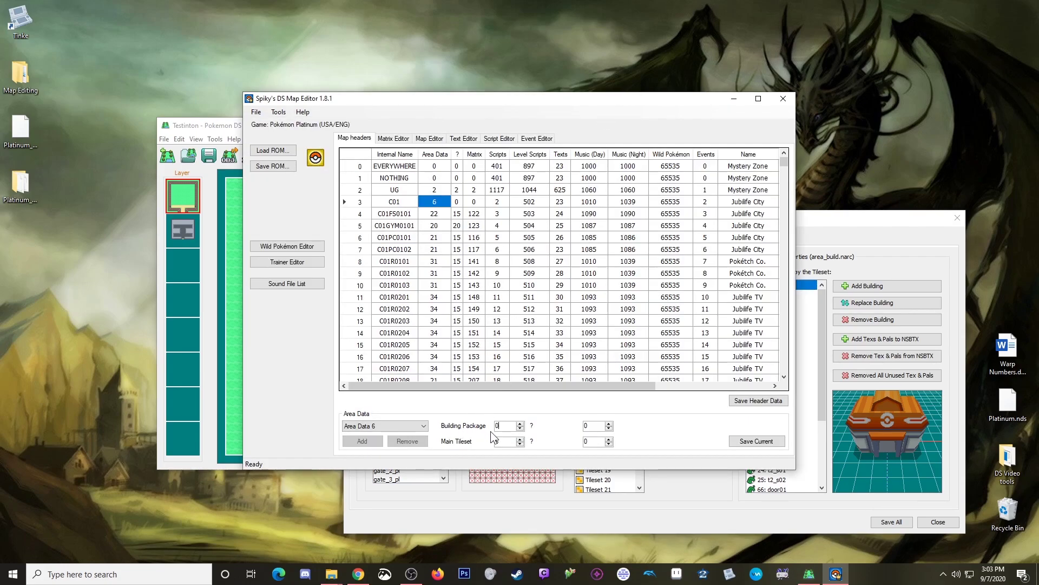
{"action": "left_click", "coordinate": [520, 423]}
{"action": "left_click", "coordinate": [813, 220]}
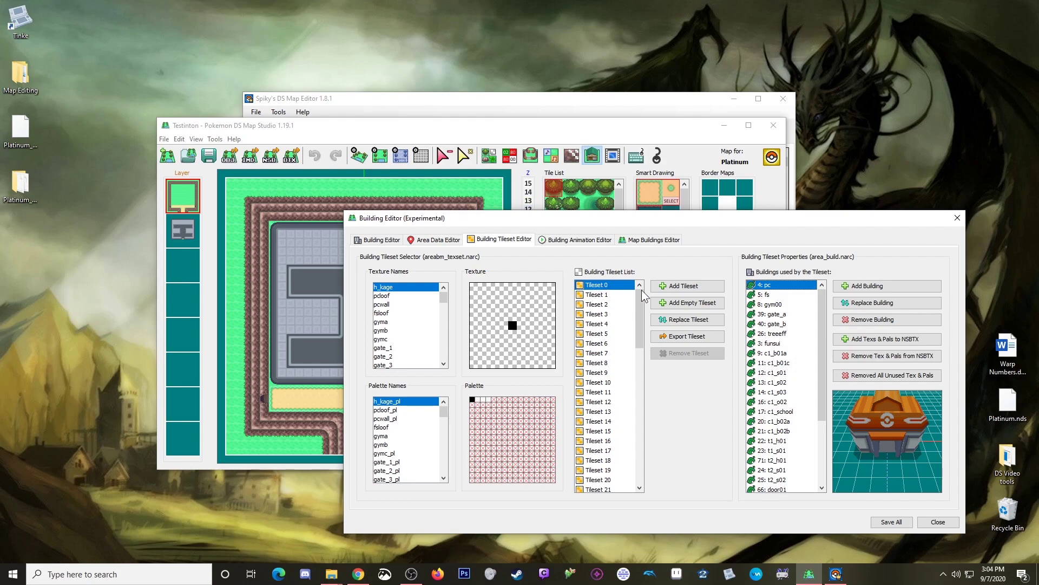
- Preview every building model used by Tileset 0, from pc down to gym_door00
{"action": "key", "text": "Down"}
{"action": "key", "text": "Down"}
{"action": "key", "text": "Down"}
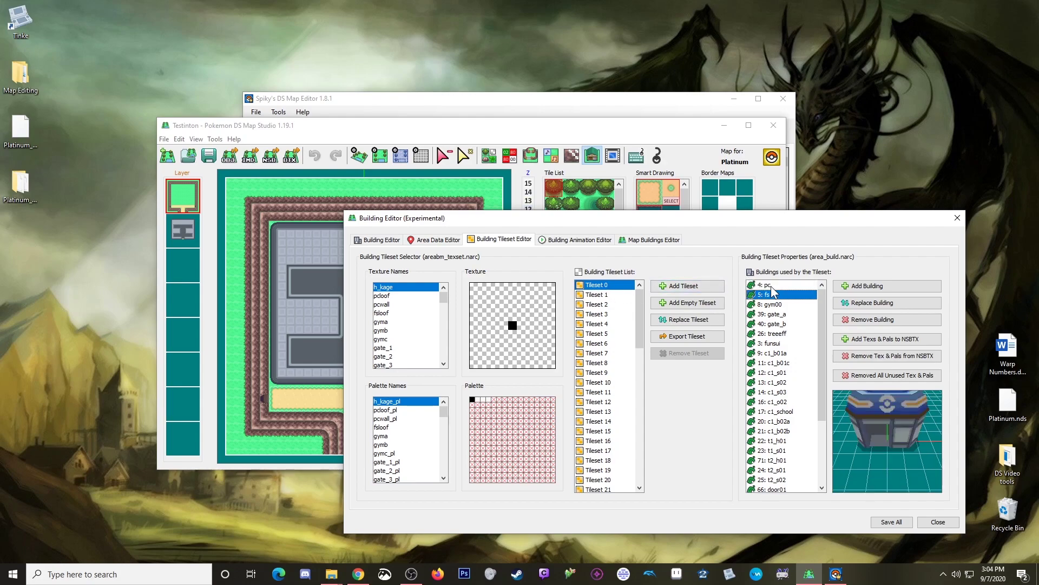
{"action": "key", "text": "Down"}
{"action": "key", "text": "Down"}
{"action": "key", "text": "Down"}
{"action": "key", "text": "Down"}
{"action": "key", "text": "Down"}
{"action": "key", "text": "Down"}
{"action": "key", "text": "Down"}
{"action": "key", "text": "Down"}
{"action": "key", "text": "Down"}
{"action": "key", "text": "Down"}
{"action": "key", "text": "Down"}
{"action": "key", "text": "Down"}
{"action": "key", "text": "Down"}
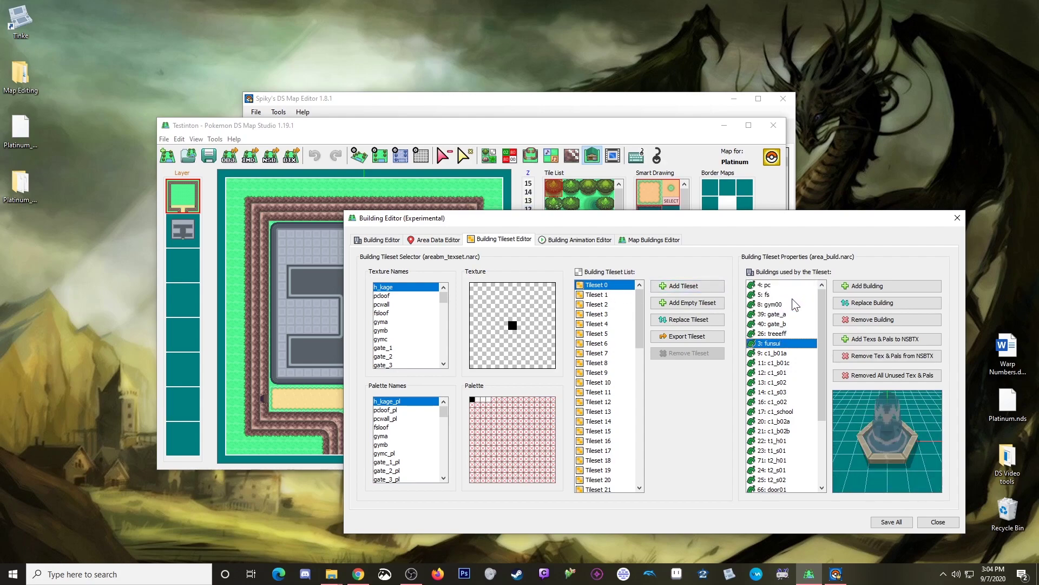
{"action": "key", "text": "Down"}
{"action": "key", "text": "Down"}
{"action": "key", "text": "Down"}
{"action": "key", "text": "Down"}
{"action": "key", "text": "Down"}
{"action": "key", "text": "Down"}
{"action": "key", "text": "Down"}
{"action": "key", "text": "Down"}
{"action": "key", "text": "Down"}
{"action": "key", "text": "Down"}
{"action": "key", "text": "Down"}
{"action": "key", "text": "Down"}
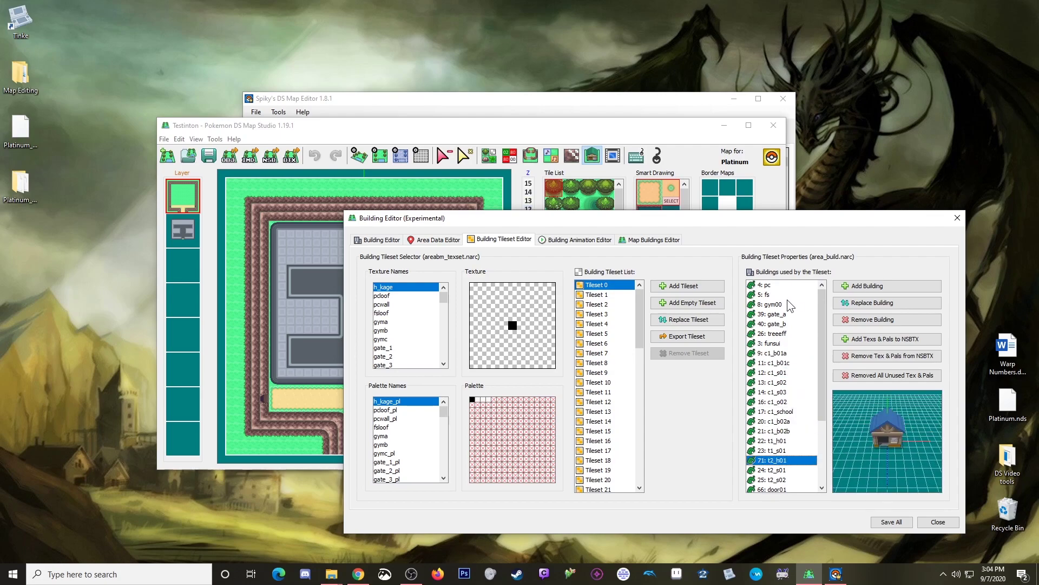
{"action": "key", "text": "Down"}
{"action": "key", "text": "Down"}
{"action": "key", "text": "Down"}
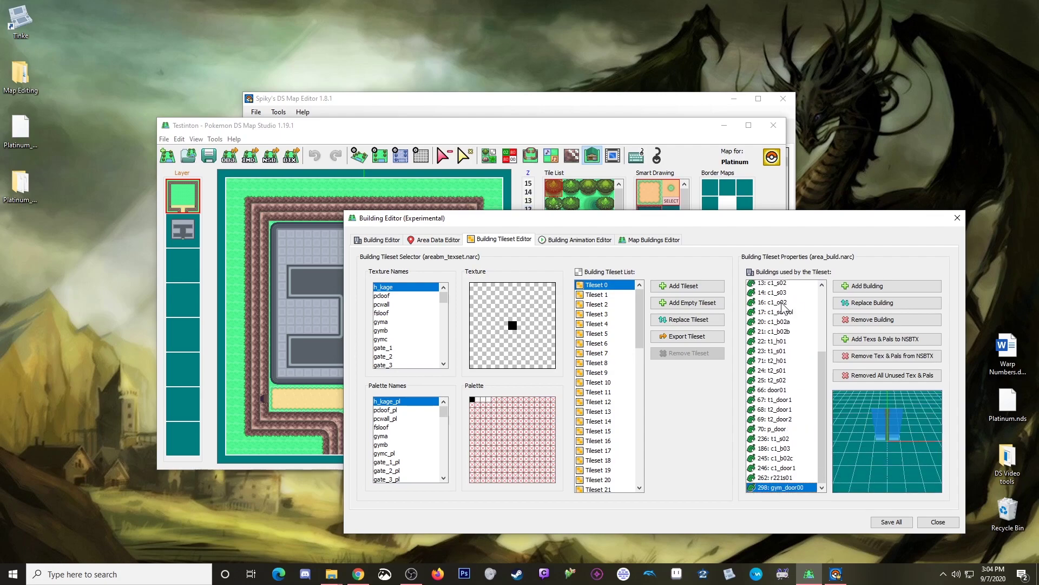
- Go back through Tileset 0's building models to find a suitable one, finishing on 17: c1_school
{"action": "key", "text": "Up"}
{"action": "key", "text": "Up"}
{"action": "key", "text": "Up"}
{"action": "key", "text": "Up"}
{"action": "key", "text": "Up"}
{"action": "key", "text": "Up"}
{"action": "key", "text": "Up"}
{"action": "key", "text": "Up"}
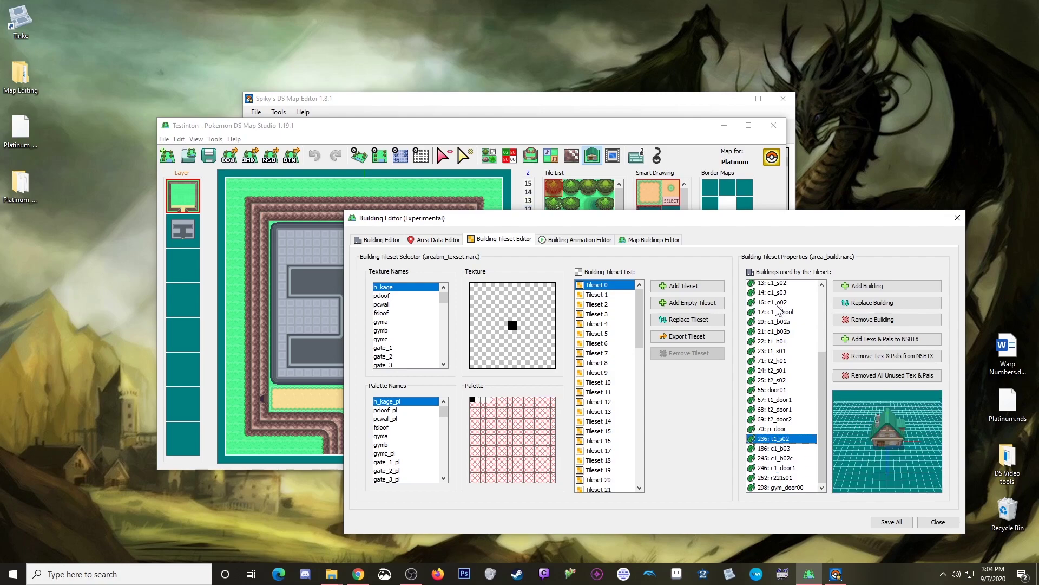
{"action": "key", "text": "Up"}
{"action": "key", "text": "Up"}
{"action": "key", "text": "Up"}
{"action": "key", "text": "Up"}
{"action": "key", "text": "Up"}
{"action": "key", "text": "Up"}
{"action": "key", "text": "Up"}
{"action": "key", "text": "Up"}
{"action": "key", "text": "Up"}
{"action": "key", "text": "Up"}
{"action": "key", "text": "Up"}
{"action": "key", "text": "Up"}
{"action": "key", "text": "Up"}
{"action": "key", "text": "Up"}
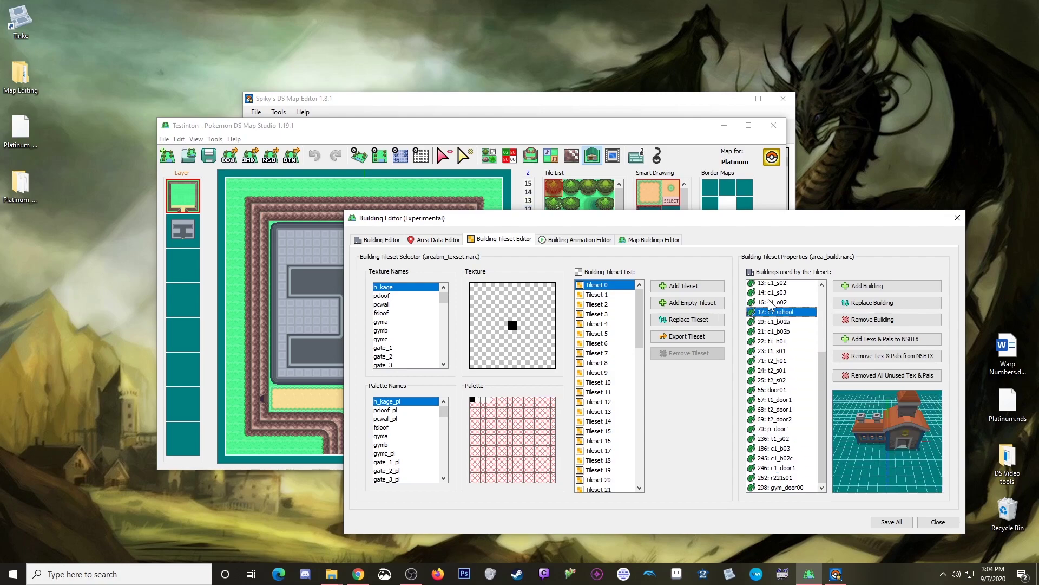
{"action": "key", "text": "Up"}
{"action": "key", "text": "Up"}
{"action": "key", "text": "Up"}
{"action": "key", "text": "Up"}
{"action": "key", "text": "Up"}
{"action": "key", "text": "Up"}
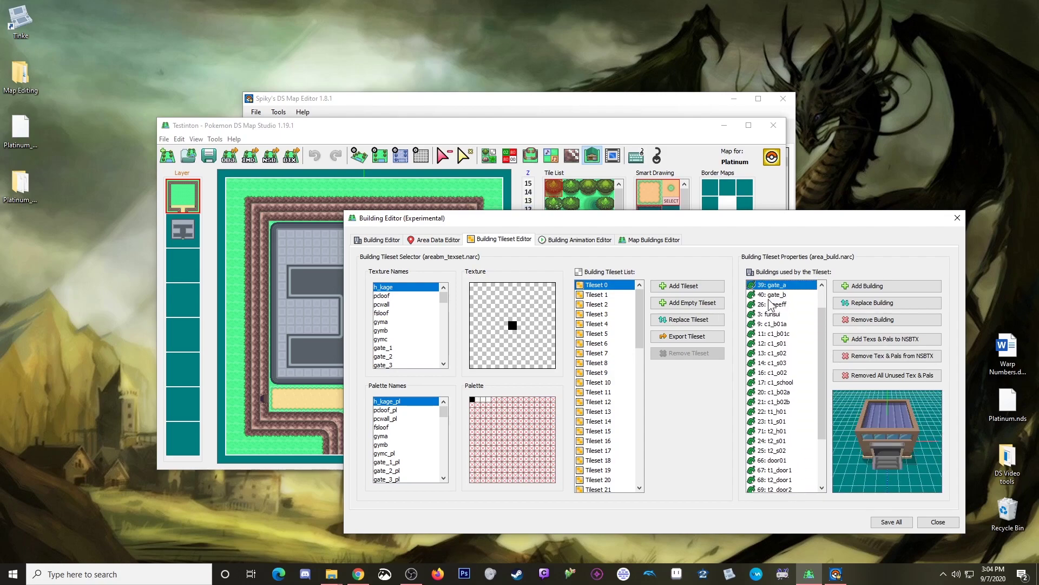
{"action": "key", "text": "Up"}
{"action": "key", "text": "Up"}
{"action": "key", "text": "Up"}
{"action": "key", "text": "Down"}
{"action": "key", "text": "Down"}
{"action": "key", "text": "Down"}
{"action": "key", "text": "Up"}
{"action": "key", "text": "Down"}
{"action": "key", "text": "Down"}
{"action": "key", "text": "Down"}
{"action": "key", "text": "Down"}
{"action": "key", "text": "Down"}
{"action": "key", "text": "Down"}
{"action": "key", "text": "Down"}
{"action": "key", "text": "Down"}
{"action": "key", "text": "Down"}
{"action": "key", "text": "Down"}
{"action": "key", "text": "Down"}
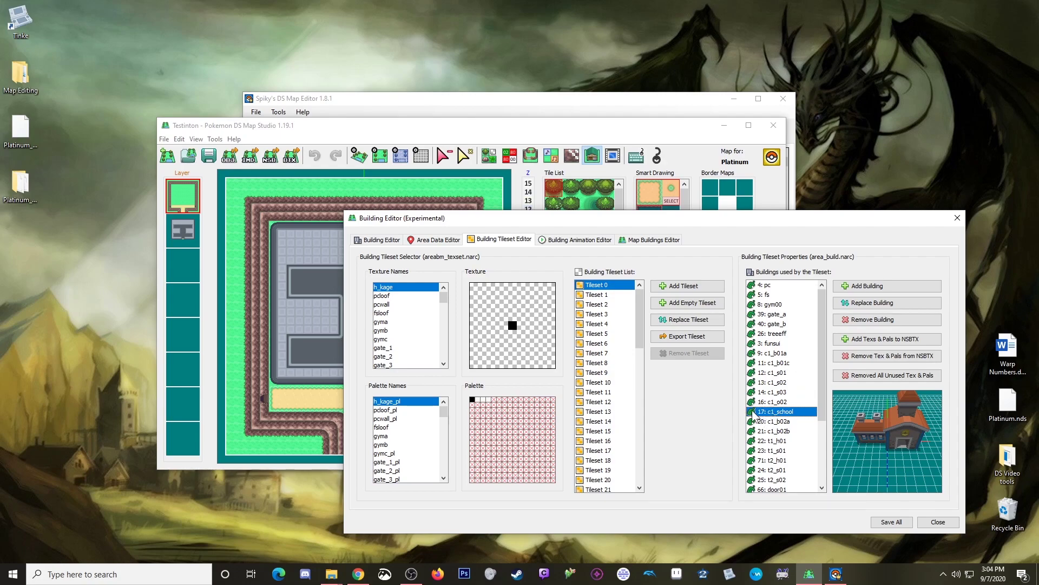
- Add building model 17: c1_school to the map in the Map Buildings Editor
{"action": "left_click", "coordinate": [646, 242]}
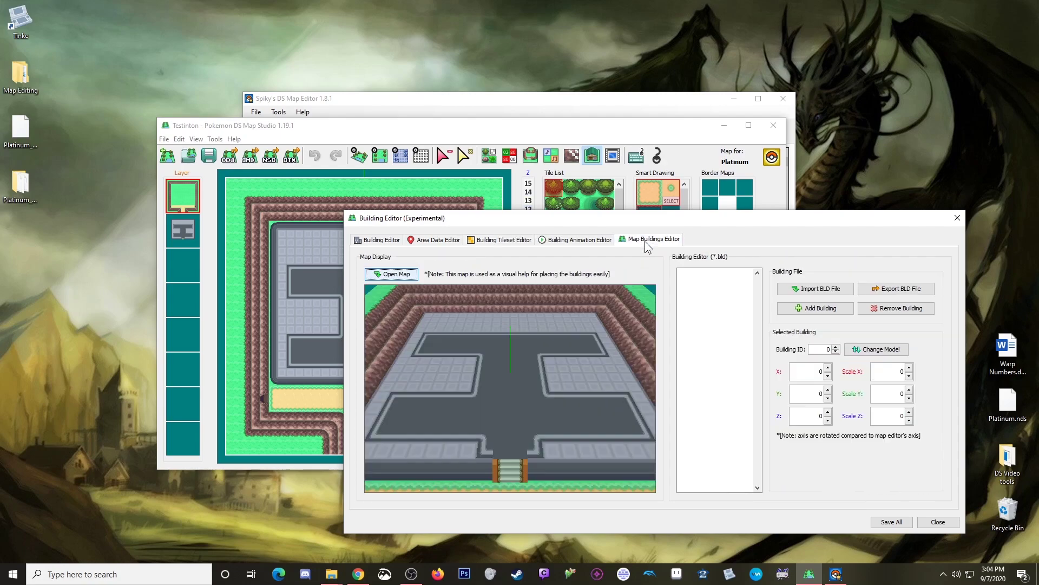
{"action": "left_click", "coordinate": [807, 311]}
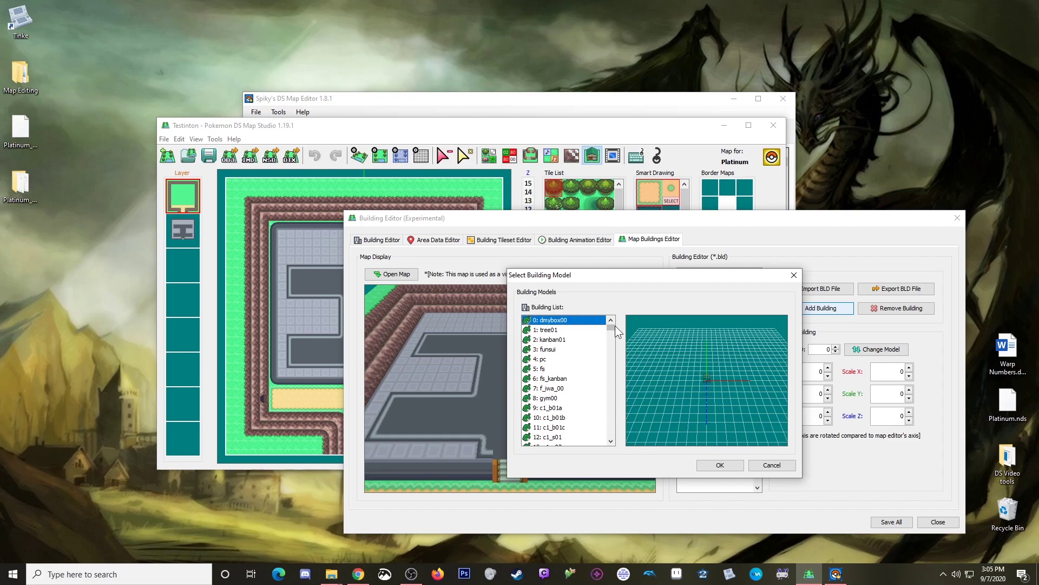
{"action": "mouse_move", "coordinate": [615, 326]}
{"action": "left_mouse_down"}
{"action": "mouse_move", "coordinate": [609, 396]}
{"action": "mouse_move", "coordinate": [611, 331]}
{"action": "left_mouse_up"}
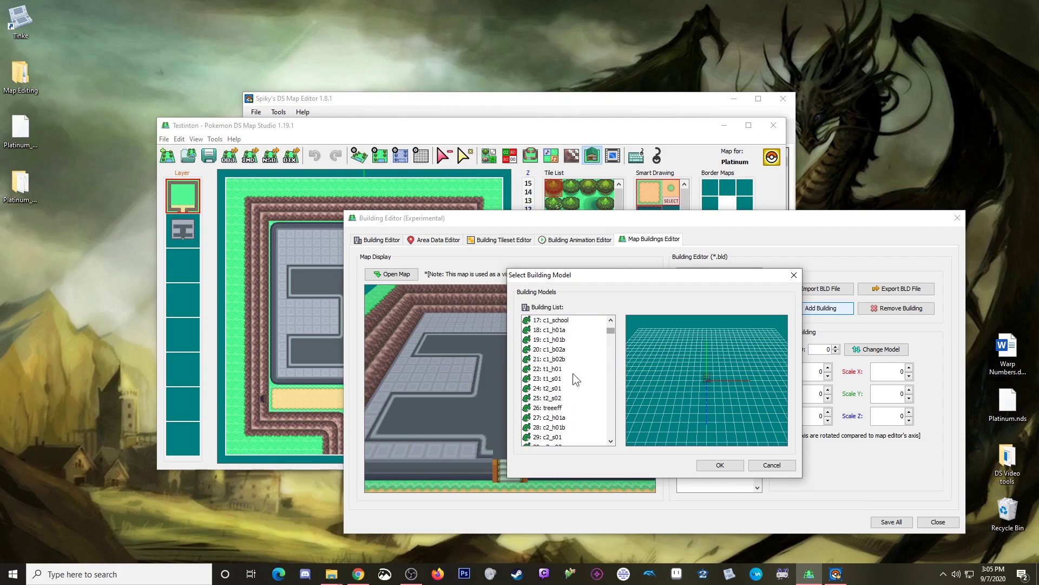
{"action": "scroll", "coordinate": [550, 327], "scroll_direction": "up", "scroll_amount": 1}
{"action": "left_click", "coordinate": [551, 320]}
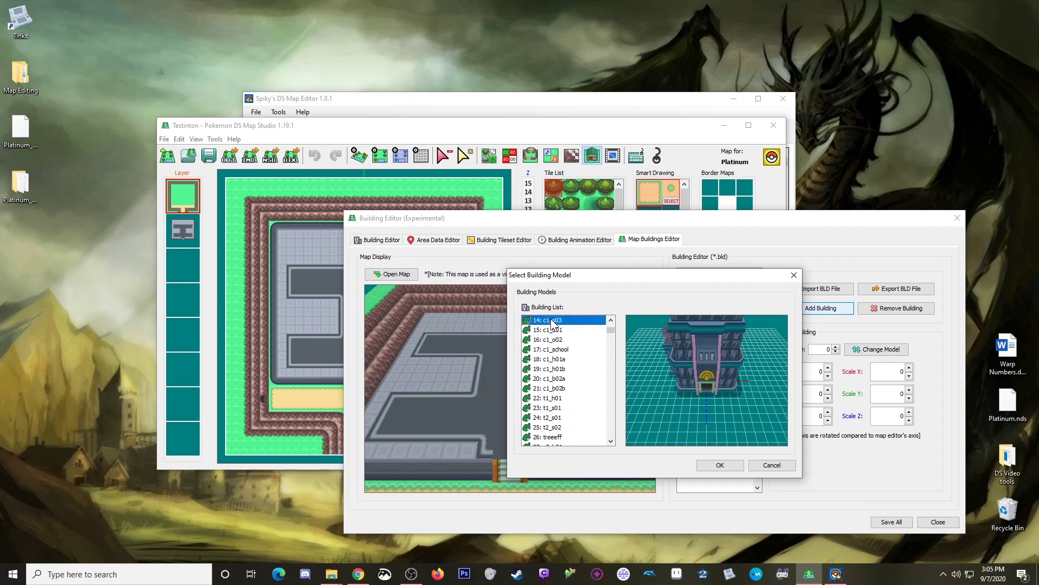
{"action": "left_click", "coordinate": [555, 350]}
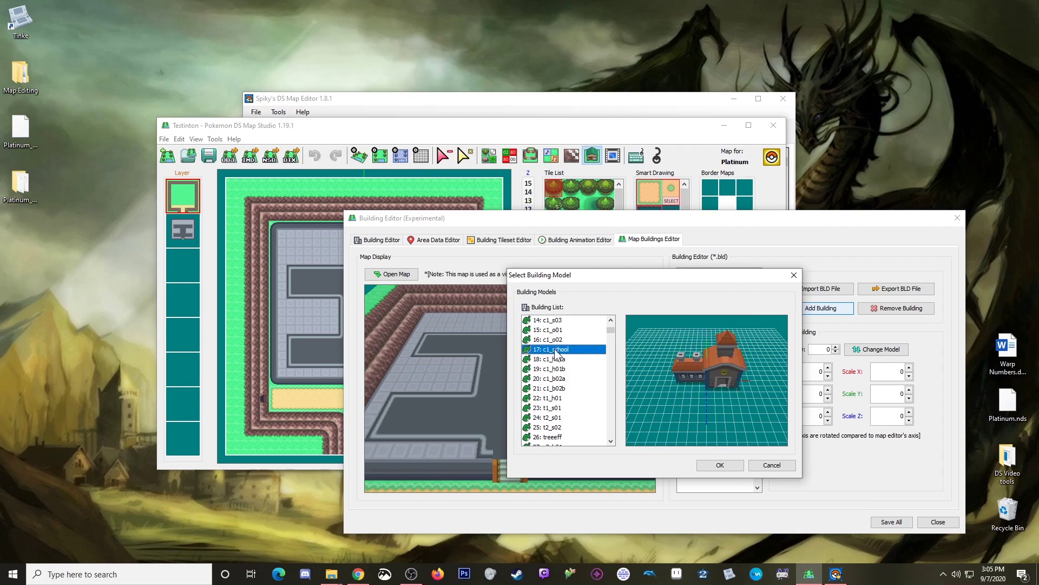
{"action": "left_click", "coordinate": [708, 465]}
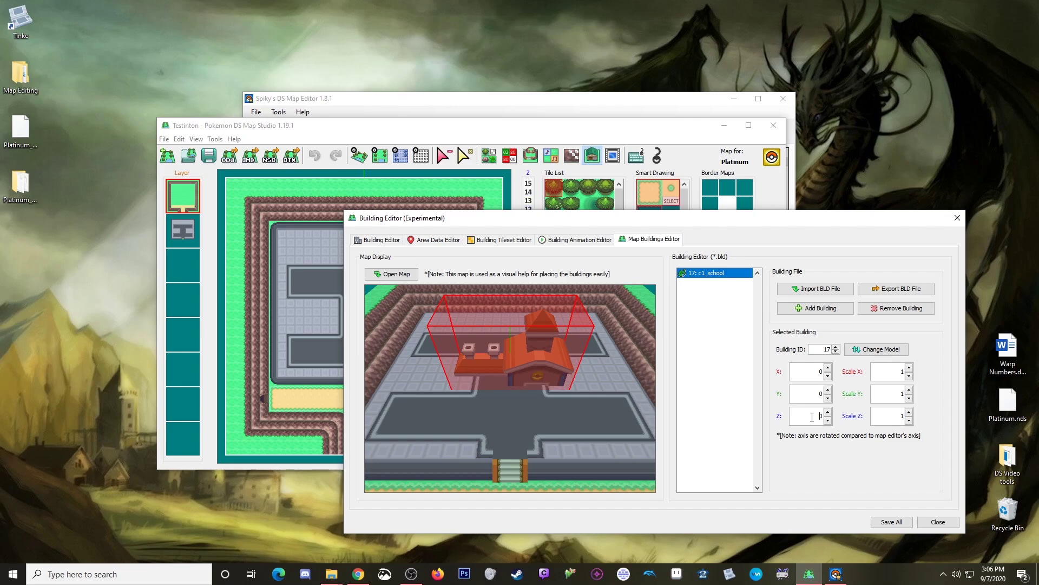
- Raise the school building to ground level by setting its Y position to 2
{"action": "left_click_drag", "start_coordinate": [574, 445], "coordinate": [578, 402]}
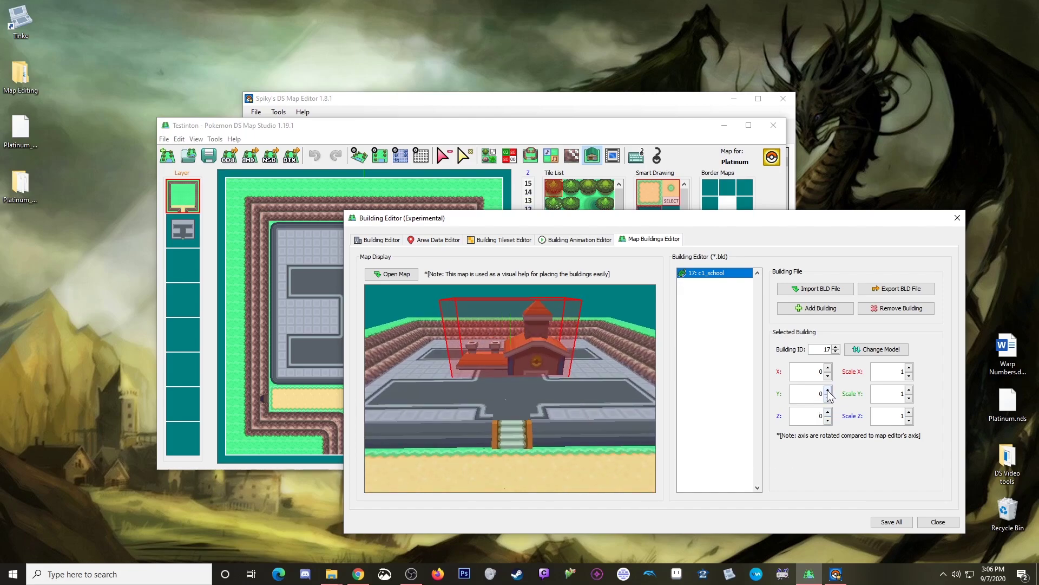
{"action": "left_click", "coordinate": [828, 391]}
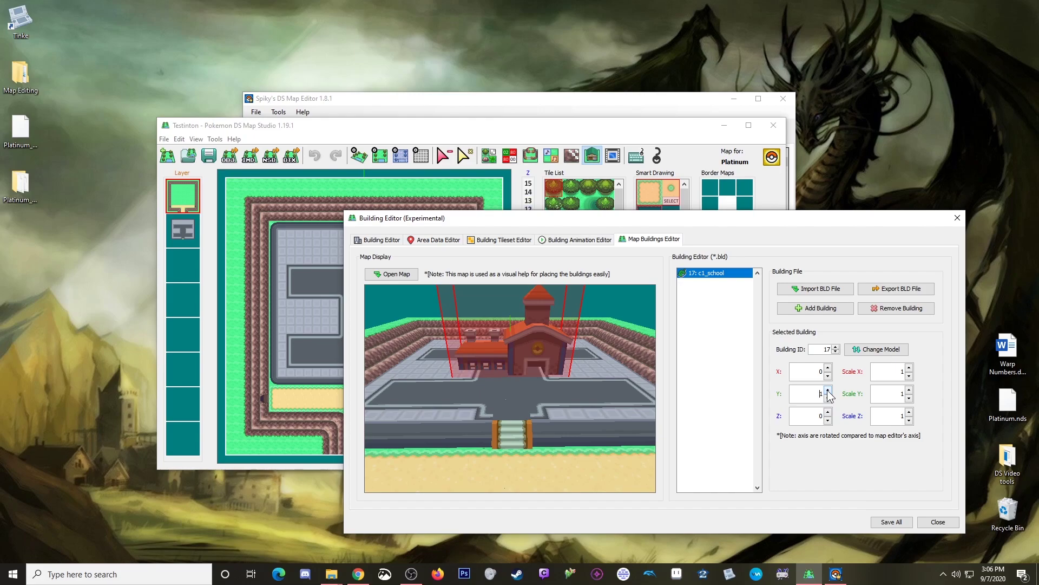
{"action": "left_click", "coordinate": [827, 391]}
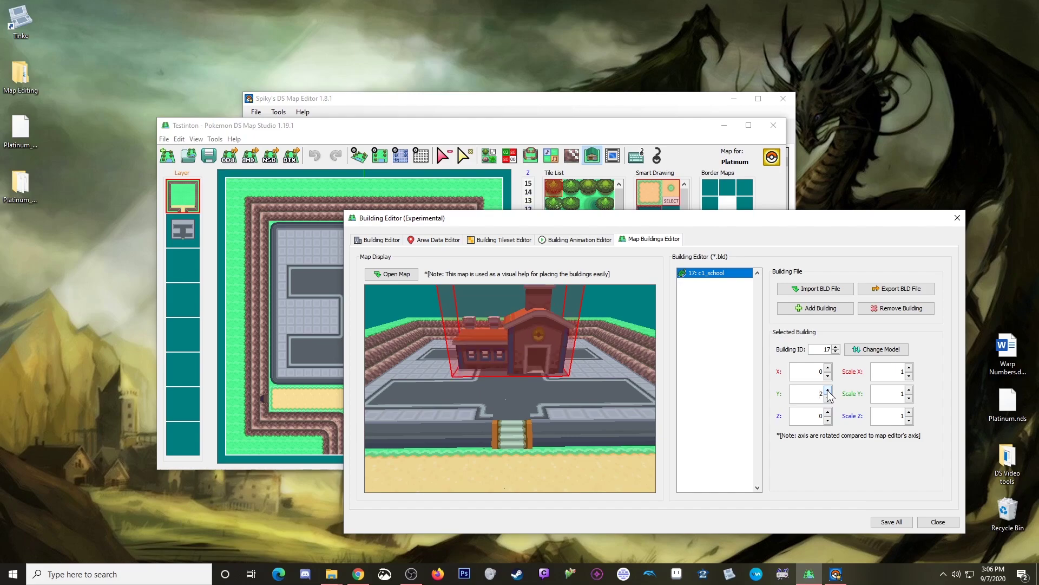
{"action": "left_click_drag", "start_coordinate": [611, 393], "coordinate": [604, 400]}
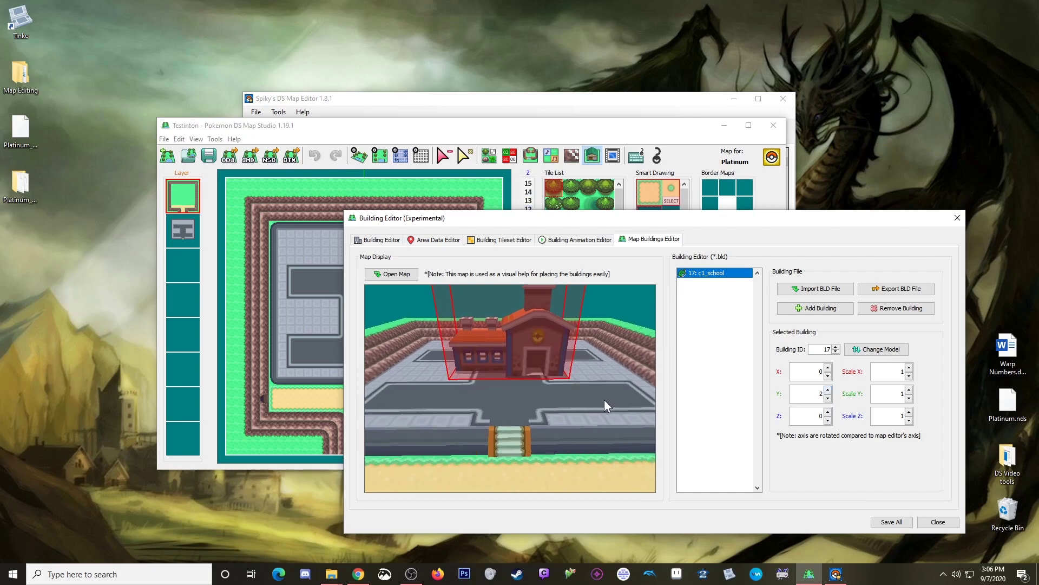
- Shift the school sideways along the map by setting its X position to -5
{"action": "left_click", "coordinate": [828, 368]}
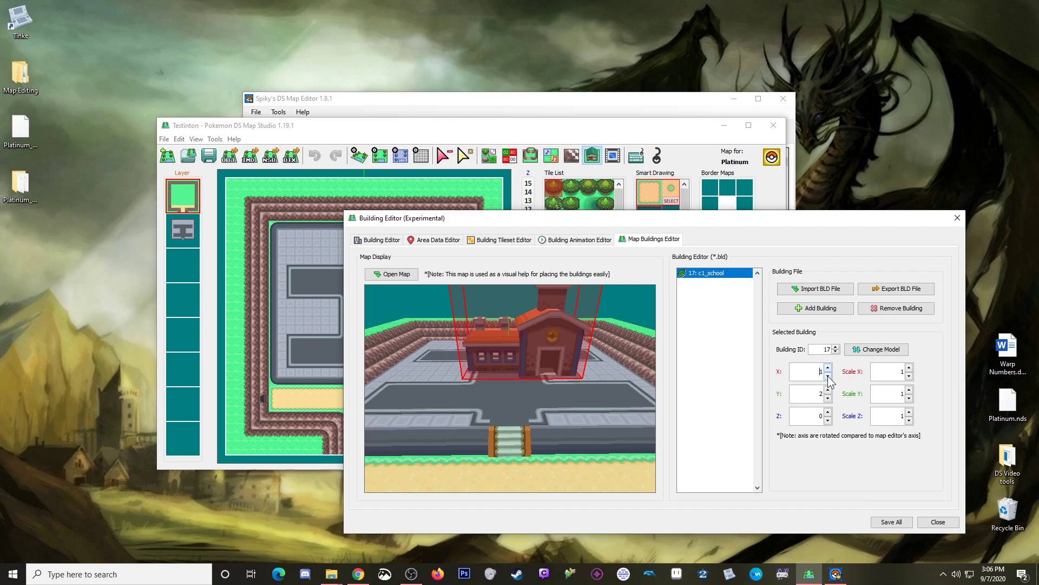
{"action": "left_click", "coordinate": [828, 377]}
{"action": "left_click", "coordinate": [829, 377]}
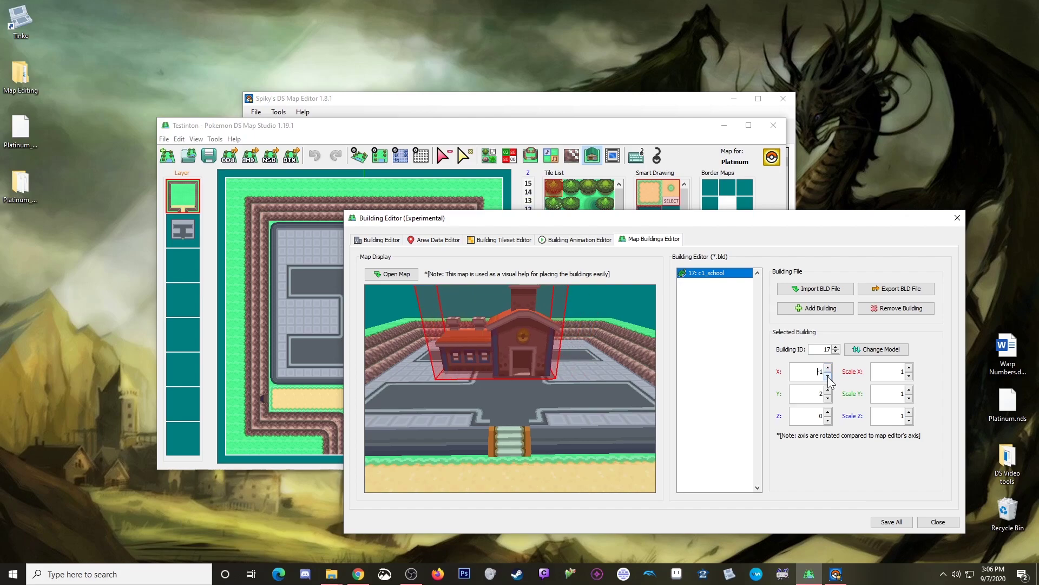
{"action": "left_click", "coordinate": [828, 377]}
{"action": "left_click", "coordinate": [828, 376]}
{"action": "left_click", "coordinate": [828, 376]}
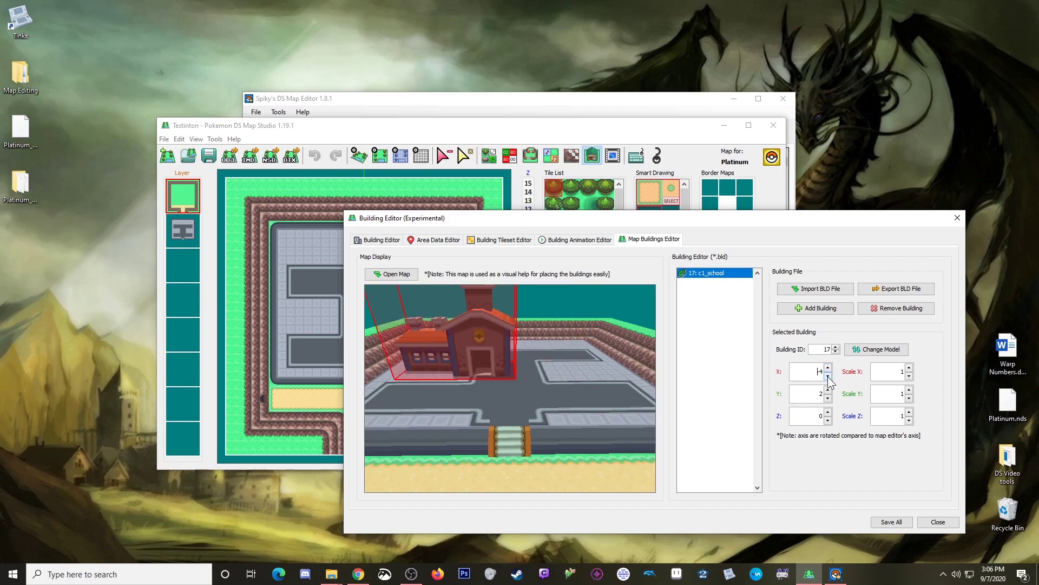
{"action": "left_click", "coordinate": [829, 377]}
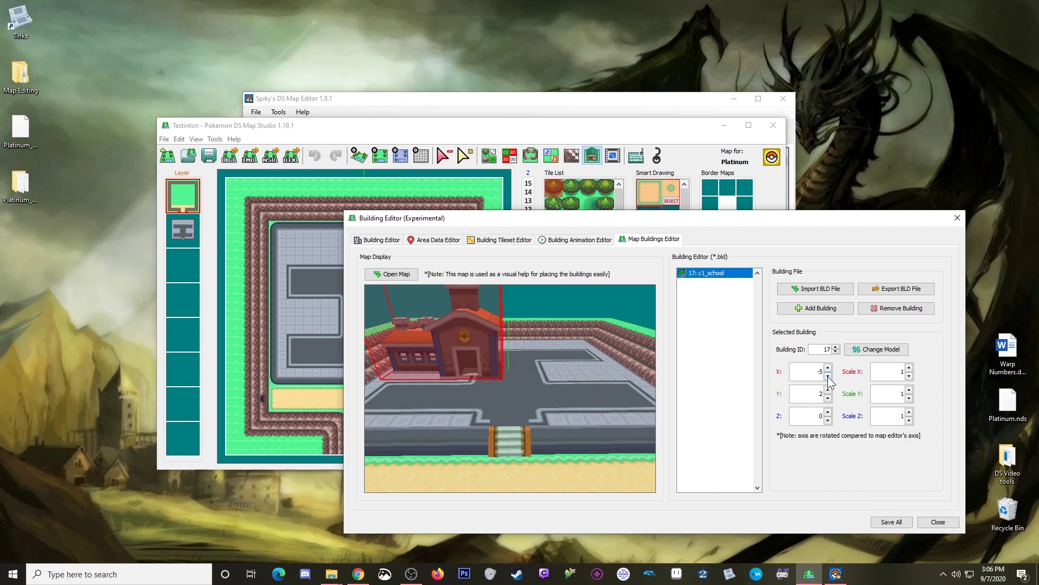
- Move the school toward the rear wall of the map by setting its Z position to -7
{"action": "left_click", "coordinate": [828, 421]}
{"action": "left_click", "coordinate": [828, 420]}
{"action": "left_click", "coordinate": [828, 421]}
{"action": "left_click", "coordinate": [828, 420]}
{"action": "left_click", "coordinate": [829, 421]}
{"action": "left_click", "coordinate": [829, 421]}
{"action": "mouse_move", "coordinate": [573, 359]}
{"action": "left_mouse_down"}
{"action": "mouse_move", "coordinate": [534, 362]}
{"action": "mouse_move", "coordinate": [495, 462]}
{"action": "mouse_move", "coordinate": [511, 365]}
{"action": "mouse_move", "coordinate": [690, 395]}
{"action": "mouse_move", "coordinate": [730, 436]}
{"action": "mouse_move", "coordinate": [714, 464]}
{"action": "mouse_move", "coordinate": [522, 449]}
{"action": "mouse_move", "coordinate": [479, 457]}
{"action": "mouse_move", "coordinate": [502, 411]}
{"action": "mouse_move", "coordinate": [593, 372]}
{"action": "mouse_move", "coordinate": [577, 399]}
{"action": "mouse_move", "coordinate": [517, 381]}
{"action": "mouse_move", "coordinate": [531, 330]}
{"action": "mouse_move", "coordinate": [554, 320]}
{"action": "mouse_move", "coordinate": [572, 359]}
{"action": "left_mouse_up"}
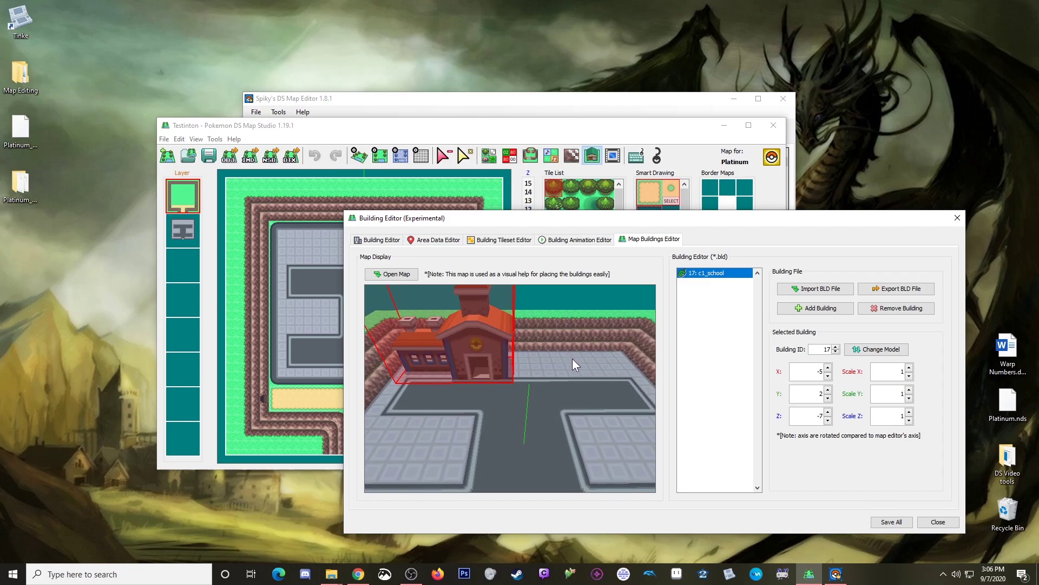
- Look up the gym model 8: gym00 among the buildings used by Tileset 0
{"action": "left_click", "coordinate": [563, 240]}
{"action": "left_click", "coordinate": [512, 241]}
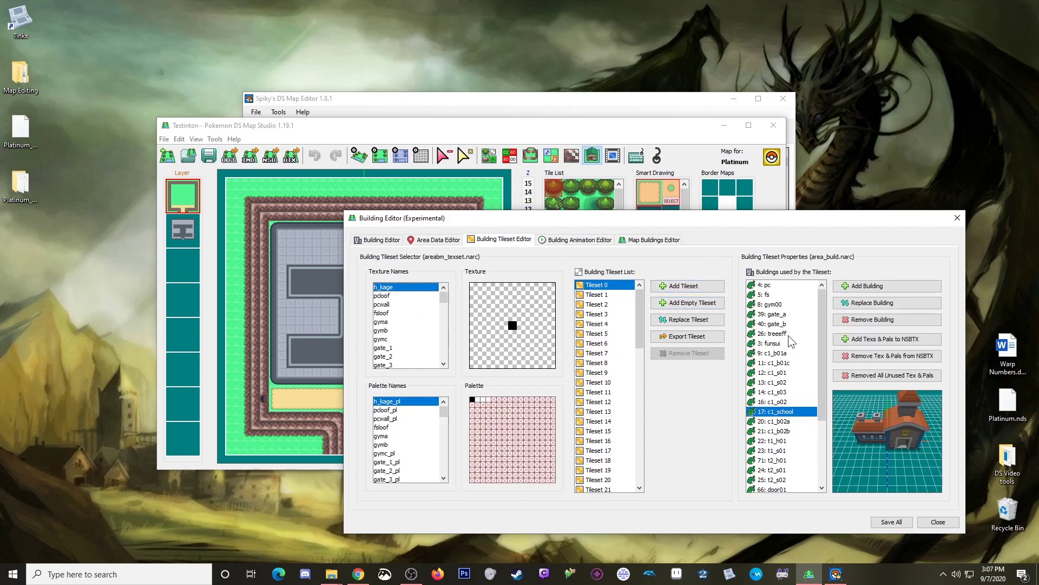
{"action": "left_click", "coordinate": [763, 304]}
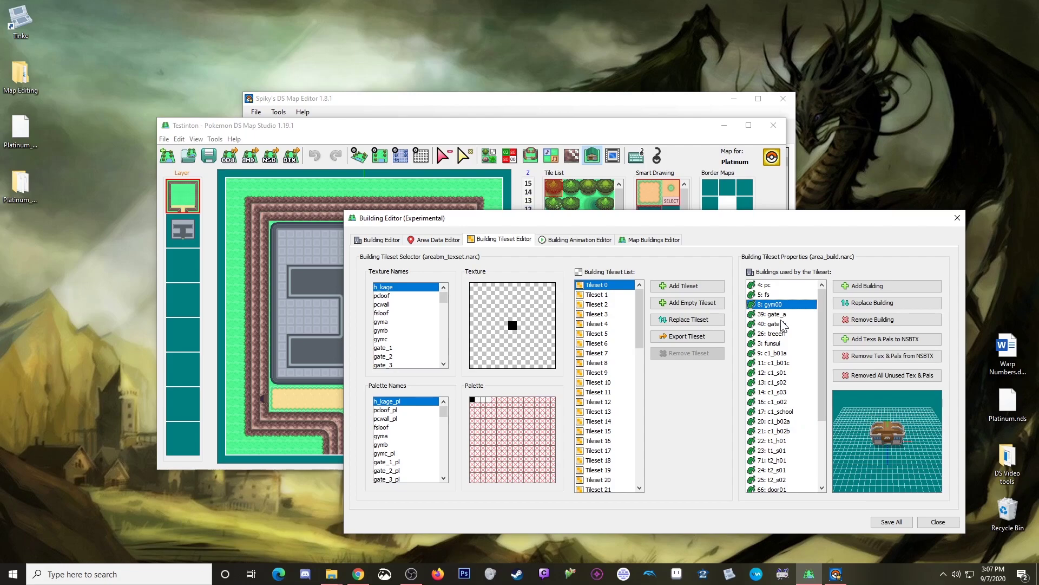
- Add building model 8: gym00 to the map and set its Y position to 2
{"action": "left_click", "coordinate": [655, 240]}
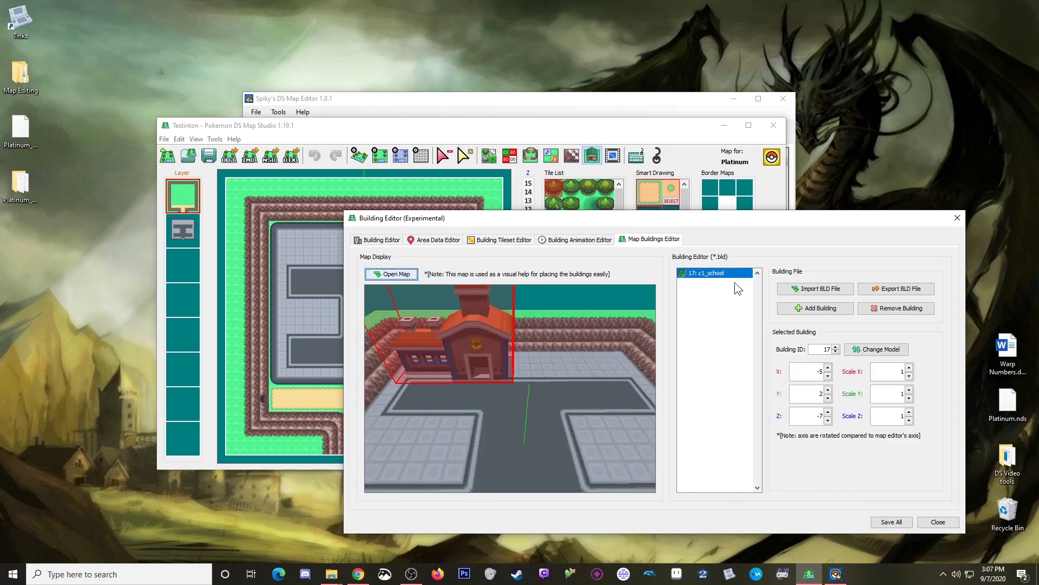
{"action": "left_click", "coordinate": [810, 309]}
{"action": "left_click", "coordinate": [549, 399]}
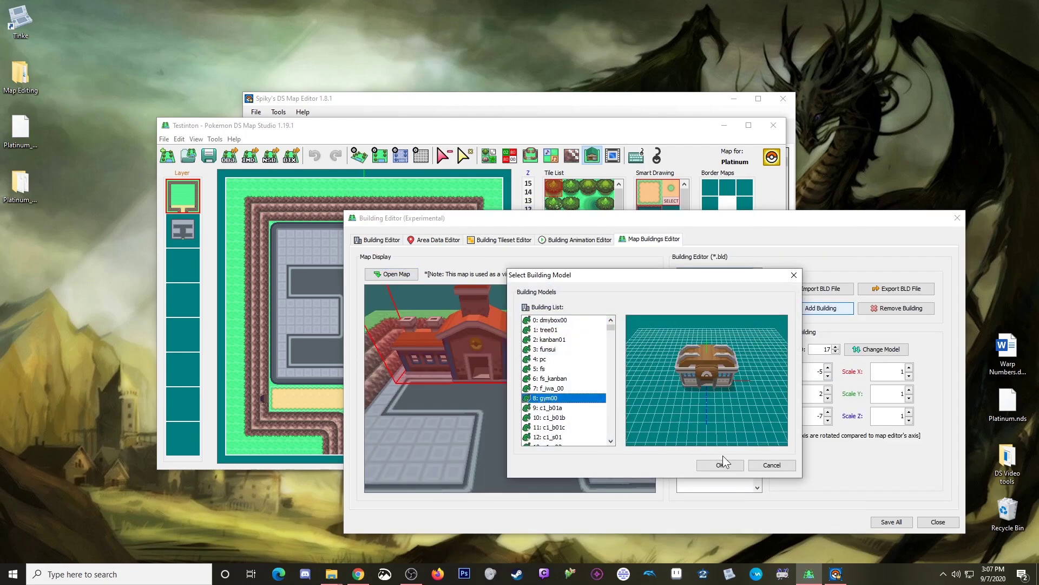
{"action": "left_click", "coordinate": [722, 465]}
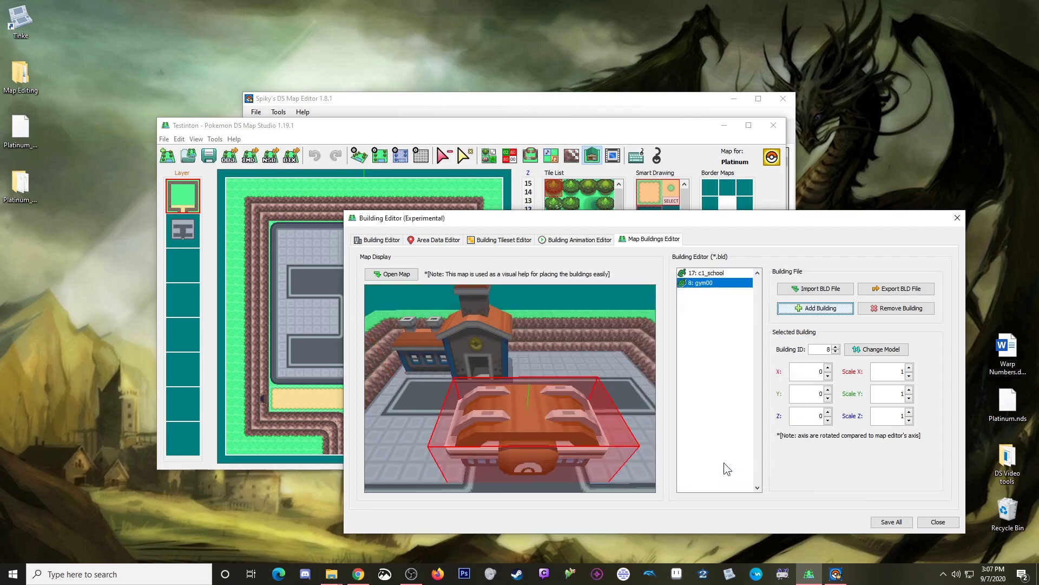
{"action": "left_click", "coordinate": [828, 391]}
{"action": "left_click", "coordinate": [828, 391]}
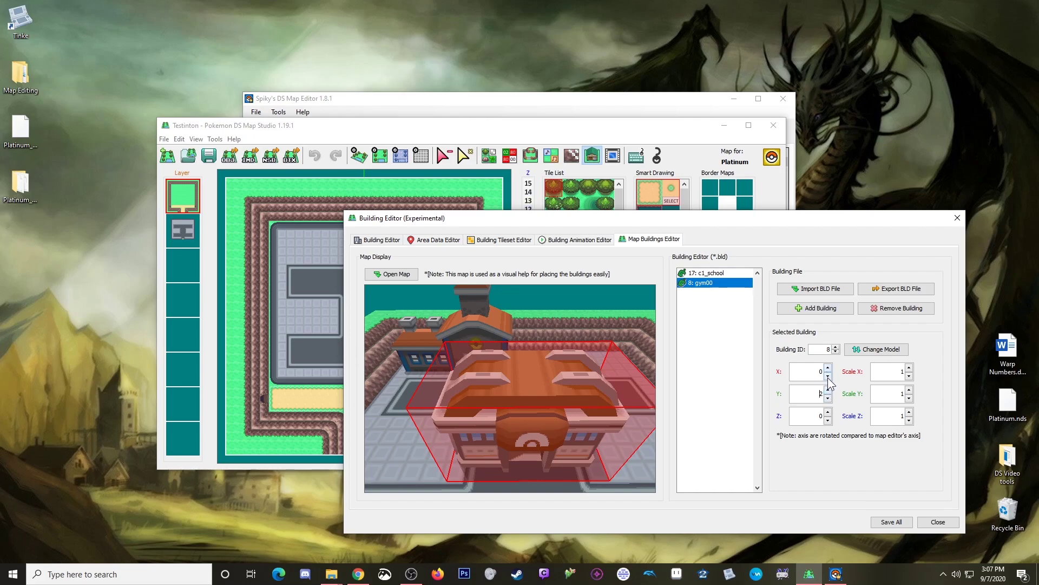
- Shift the gym sideways along the map by setting its X position to 5
{"action": "left_click", "coordinate": [828, 377]}
{"action": "left_click", "coordinate": [828, 369]}
{"action": "double_click", "coordinate": [827, 368]}
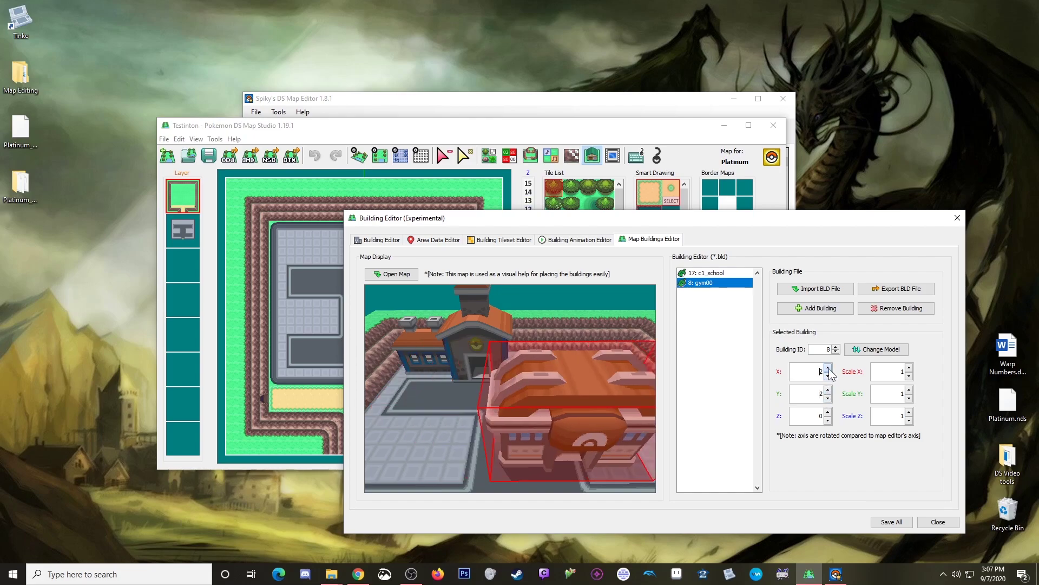
{"action": "left_click", "coordinate": [828, 369]}
{"action": "left_click", "coordinate": [828, 369]}
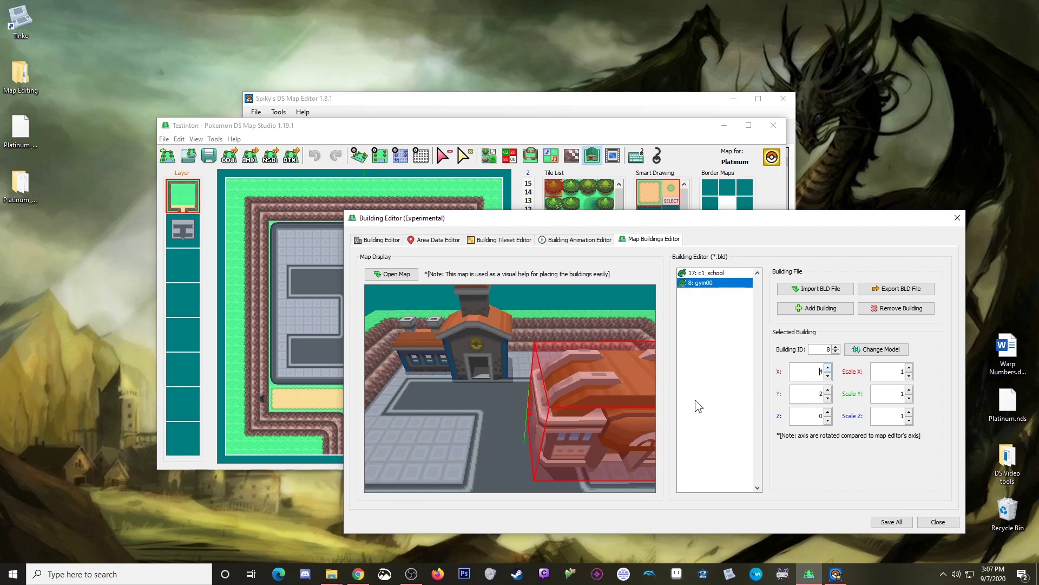
{"action": "scroll", "coordinate": [541, 394], "scroll_direction": "down", "scroll_amount": 6}
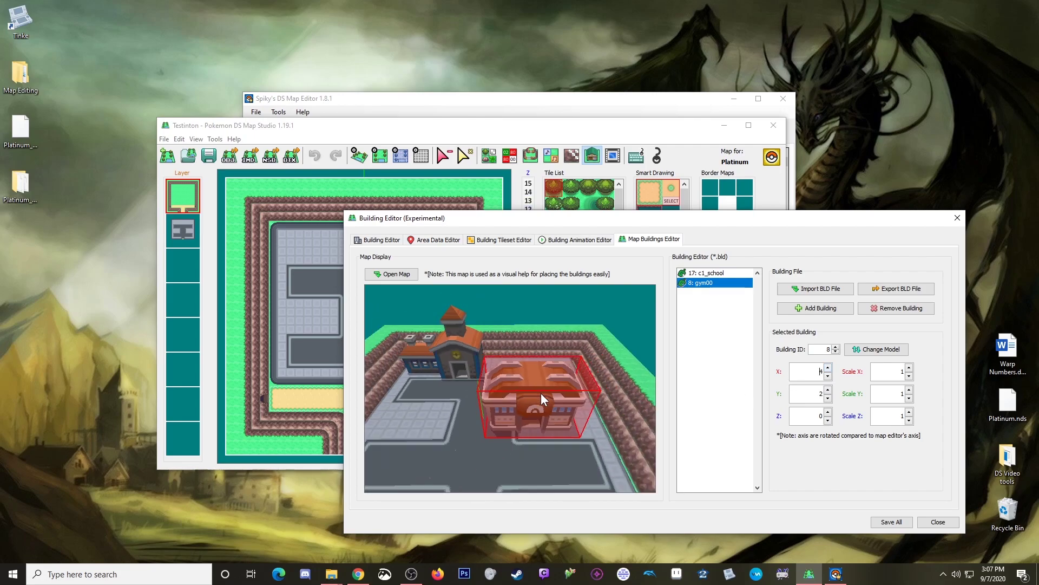
{"action": "left_click", "coordinate": [828, 369]}
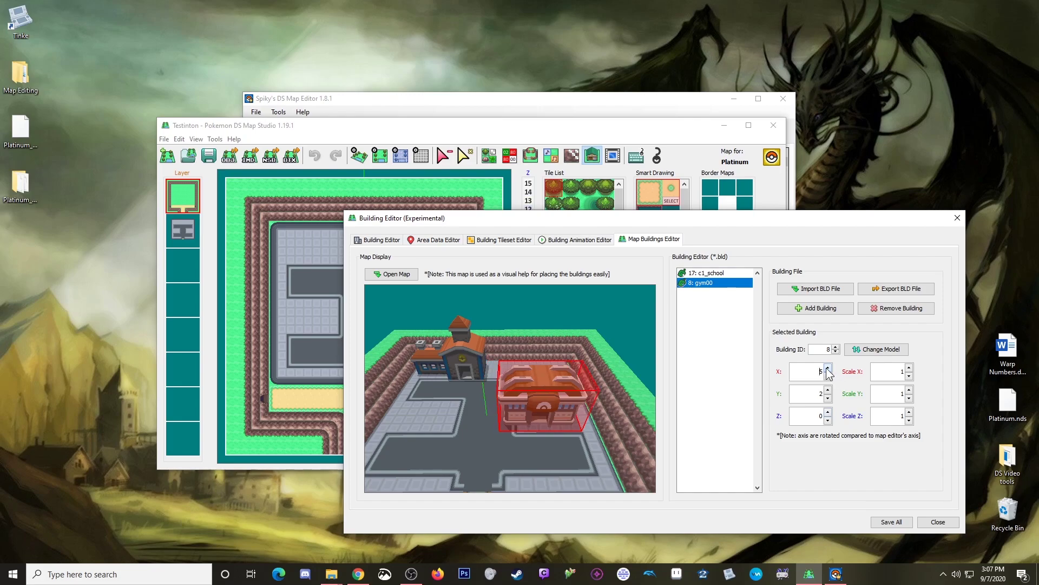
- Move the gym toward the rear wall of the map by setting its Z position to -8
{"action": "left_click", "coordinate": [827, 420]}
{"action": "left_click", "coordinate": [827, 420]}
{"action": "left_click", "coordinate": [827, 420]}
{"action": "left_click", "coordinate": [827, 420]}
{"action": "left_click", "coordinate": [827, 420]}
{"action": "left_click", "coordinate": [828, 420]}
{"action": "left_click", "coordinate": [827, 420]}
{"action": "left_click", "coordinate": [827, 420]}
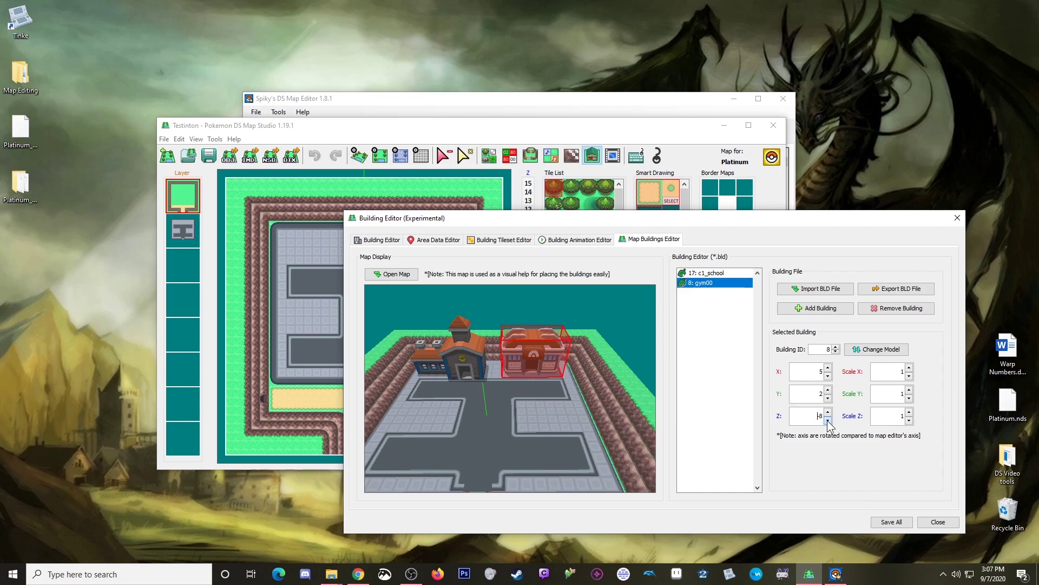
{"action": "left_click_drag", "start_coordinate": [560, 404], "coordinate": [579, 382]}
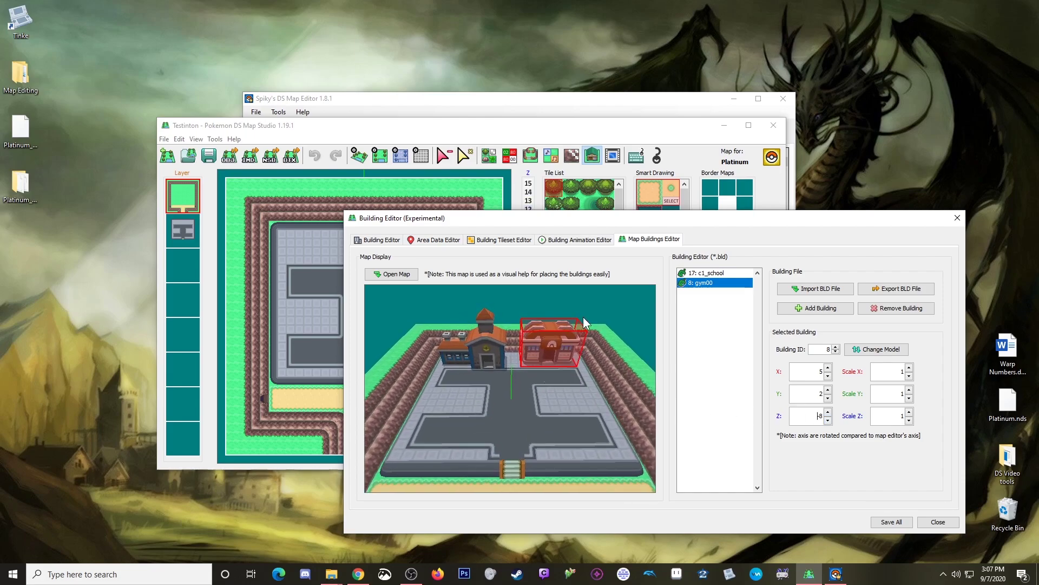
- Look up the gym door model 298: gym_door00 among the buildings used by Tileset 0
{"action": "left_click", "coordinate": [502, 243]}
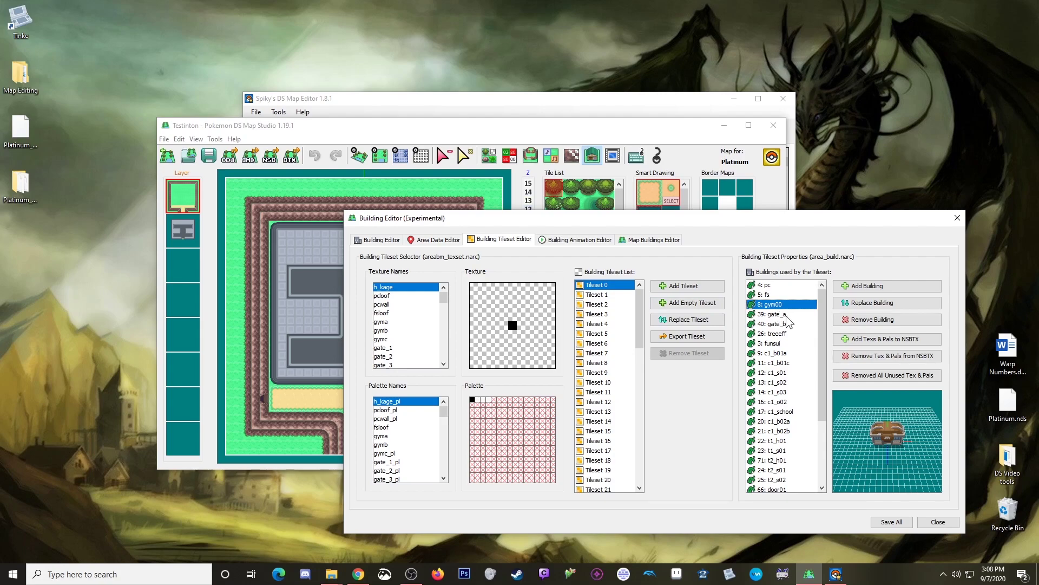
{"action": "scroll", "coordinate": [792, 347], "scroll_direction": "down", "scroll_amount": 3}
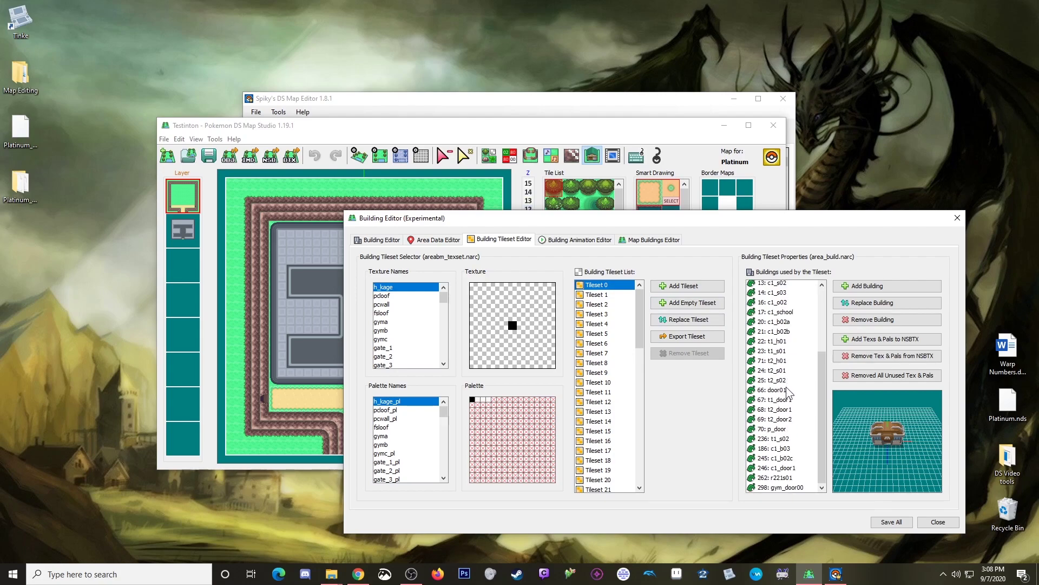
{"action": "left_click", "coordinate": [785, 487]}
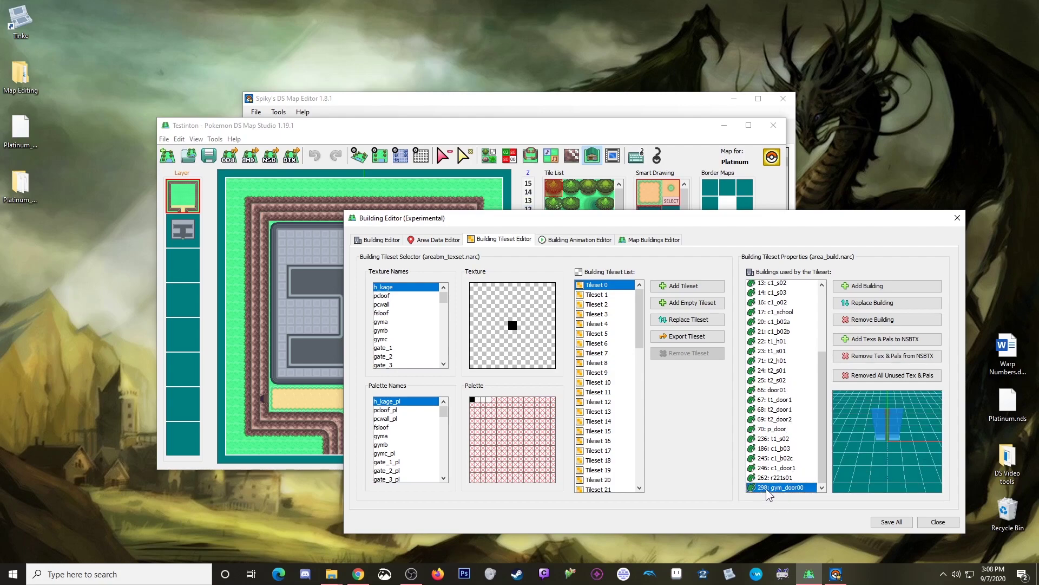
- Add building model 298: gym_door00 to the map and set its Y position to 2
{"action": "left_click", "coordinate": [652, 239]}
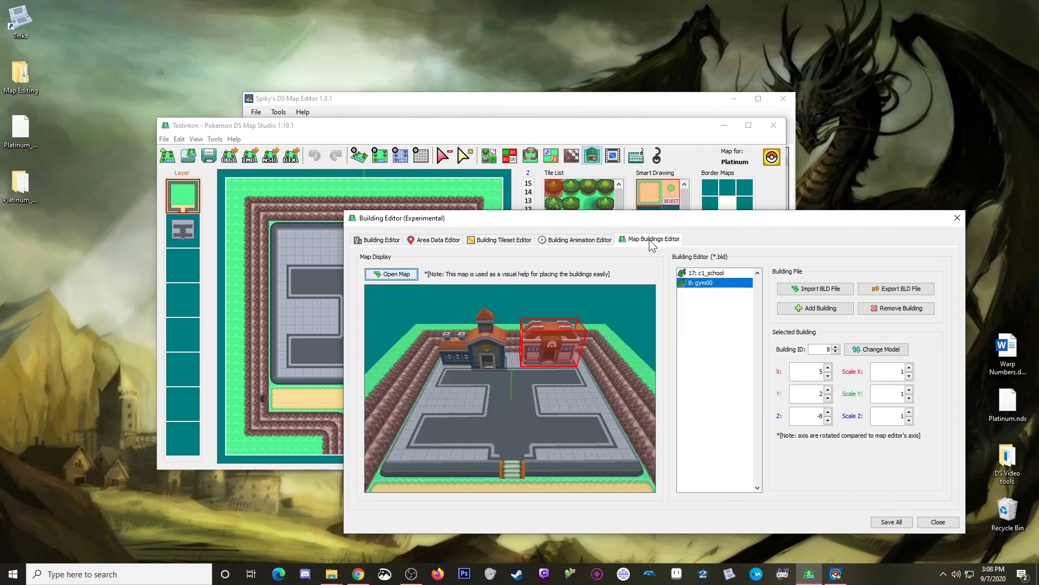
{"action": "left_click", "coordinate": [811, 309]}
{"action": "scroll", "coordinate": [583, 386], "scroll_direction": "down", "scroll_amount": 20}
{"action": "scroll", "coordinate": [566, 403], "scroll_direction": "down", "scroll_amount": 20}
{"action": "scroll", "coordinate": [566, 409], "scroll_direction": "down", "scroll_amount": 3}
{"action": "left_click", "coordinate": [550, 358]}
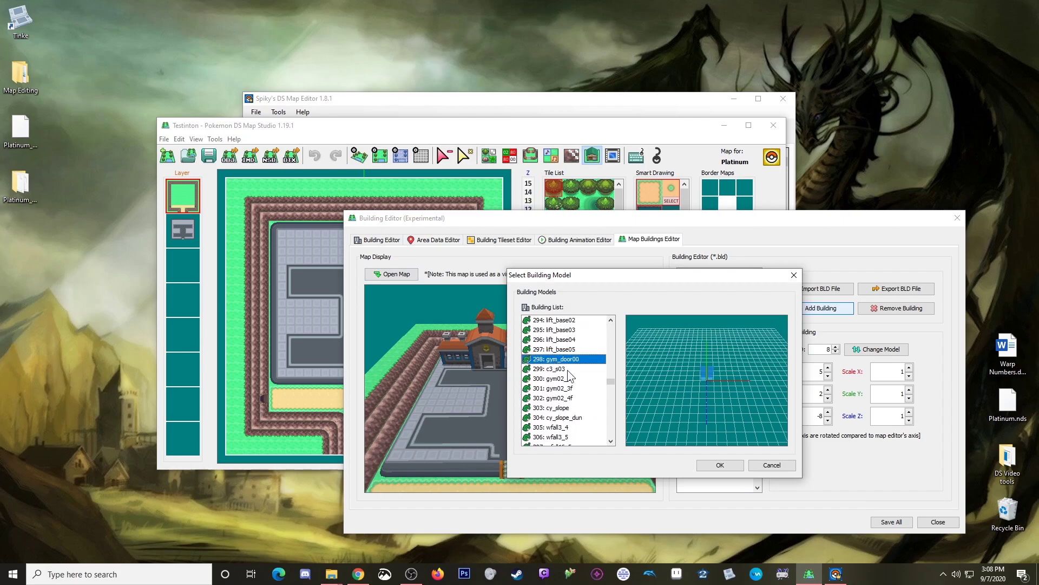
{"action": "left_click", "coordinate": [717, 466]}
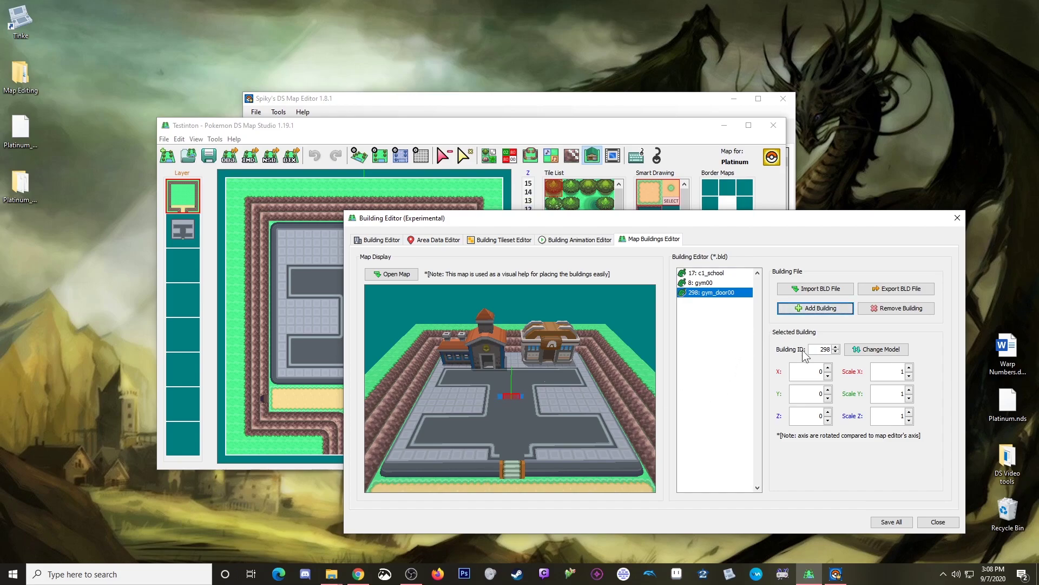
{"action": "left_click", "coordinate": [827, 389]}
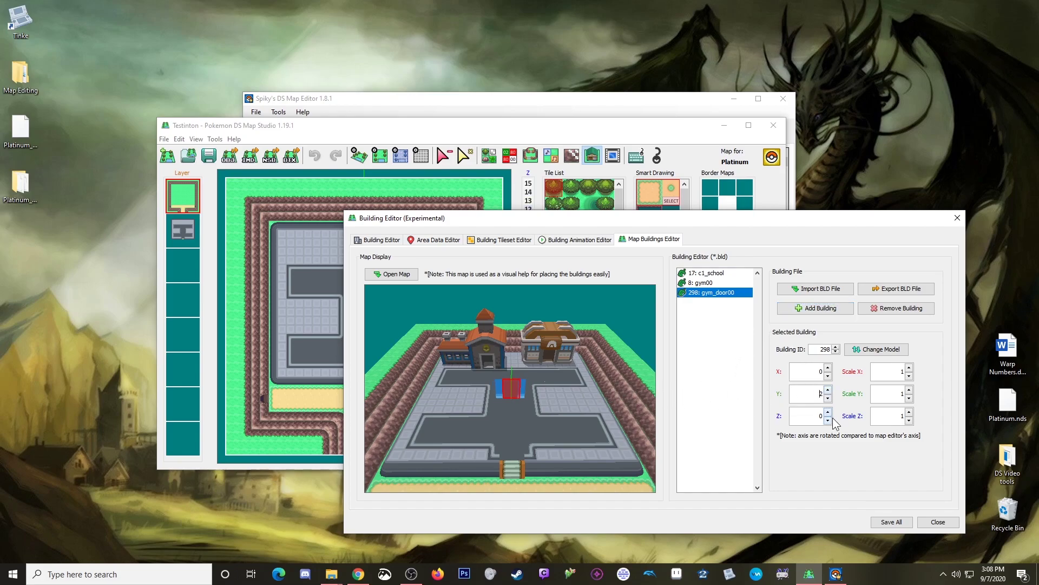
- Line the gym door up sideways with the gym by setting its X position to 5
{"action": "left_click", "coordinate": [827, 368]}
{"action": "left_click", "coordinate": [827, 368]}
{"action": "left_click", "coordinate": [827, 368]}
{"action": "left_click", "coordinate": [828, 368]}
{"action": "left_click", "coordinate": [827, 368]}
- Set the gym door's Z position to -7 and check its fit in the gym entrance up close
{"action": "left_click", "coordinate": [828, 421]}
{"action": "left_click", "coordinate": [829, 421]}
{"action": "left_click", "coordinate": [828, 421]}
{"action": "left_click", "coordinate": [828, 422]}
{"action": "left_click", "coordinate": [828, 421]}
{"action": "left_click", "coordinate": [828, 421]}
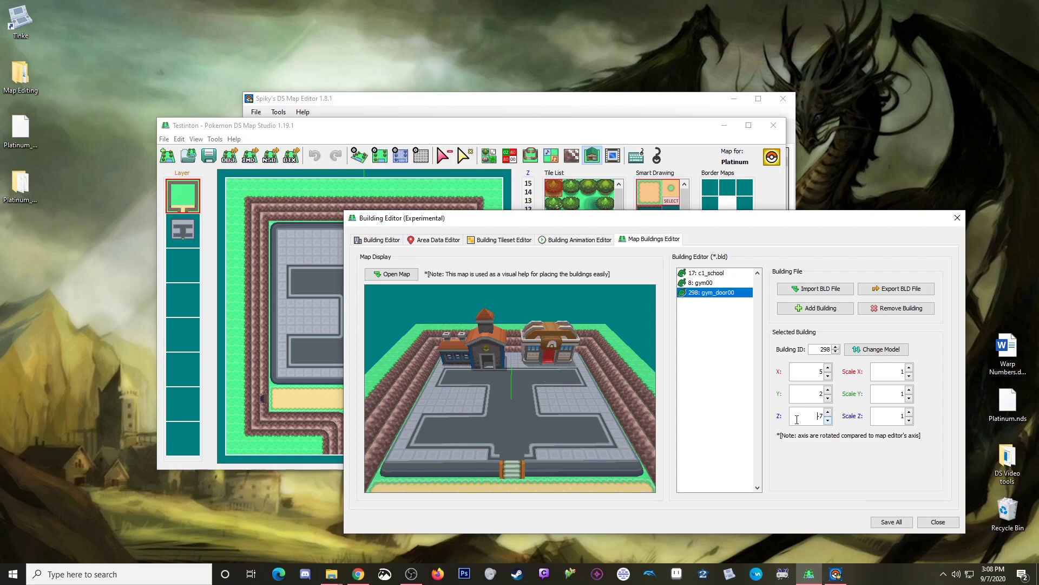
{"action": "scroll", "coordinate": [573, 410], "scroll_direction": "up", "scroll_amount": 5}
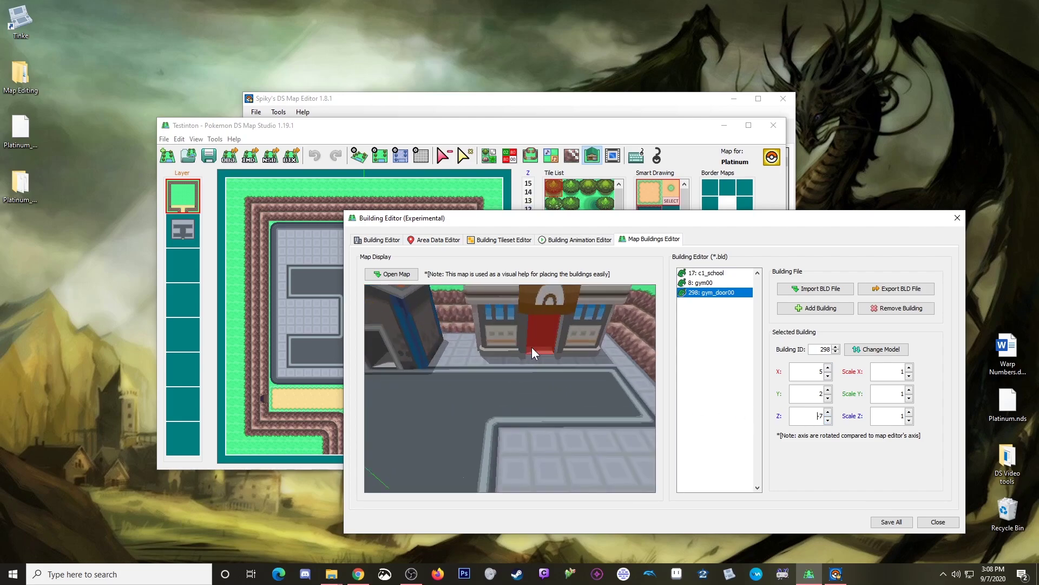
{"action": "scroll", "coordinate": [536, 390], "scroll_direction": "up", "scroll_amount": 2}
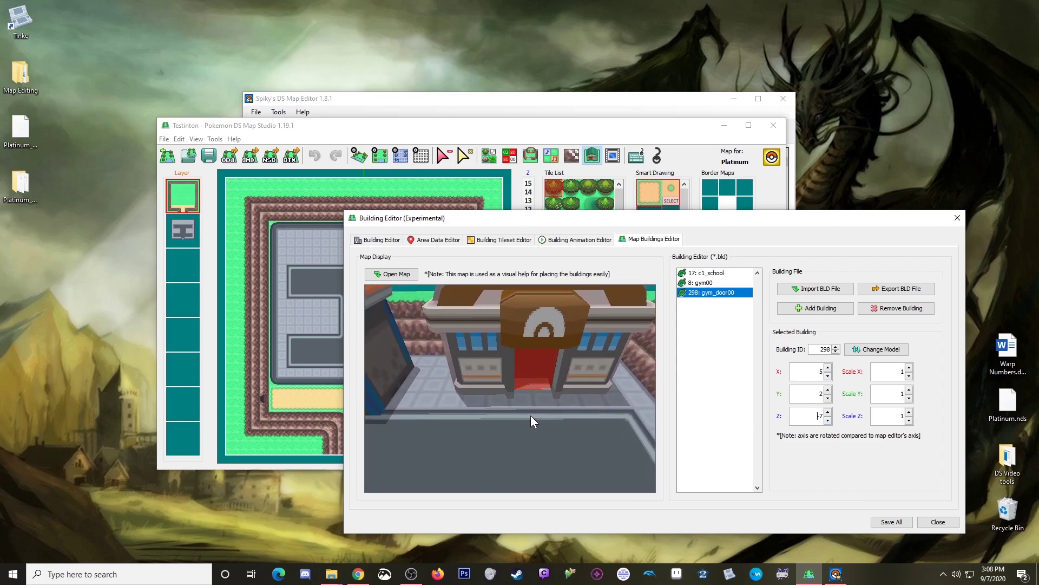
{"action": "scroll", "coordinate": [531, 414], "scroll_direction": "down", "scroll_amount": 5}
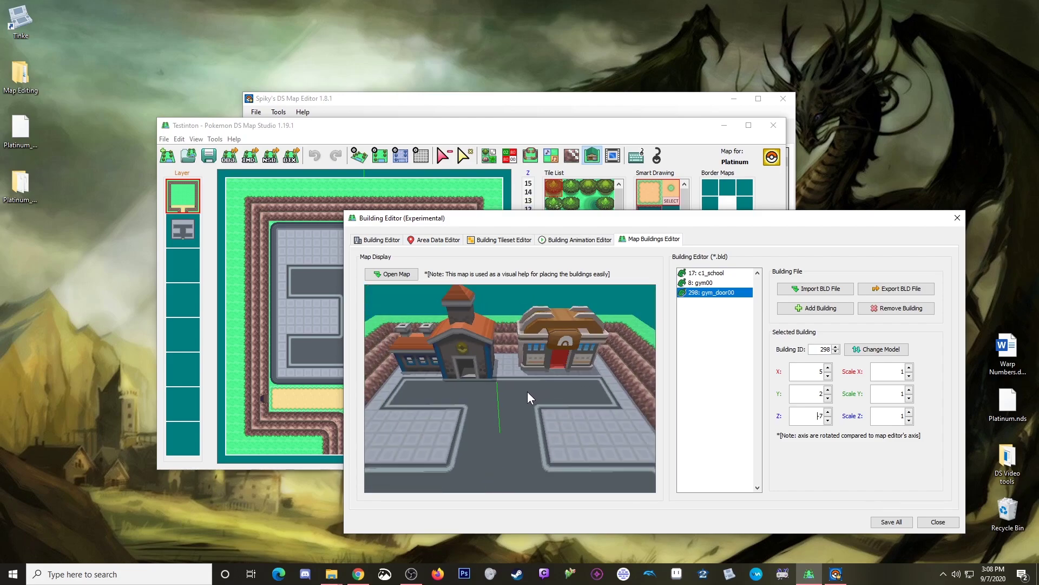
{"action": "scroll", "coordinate": [519, 395], "scroll_direction": "down", "scroll_amount": 3}
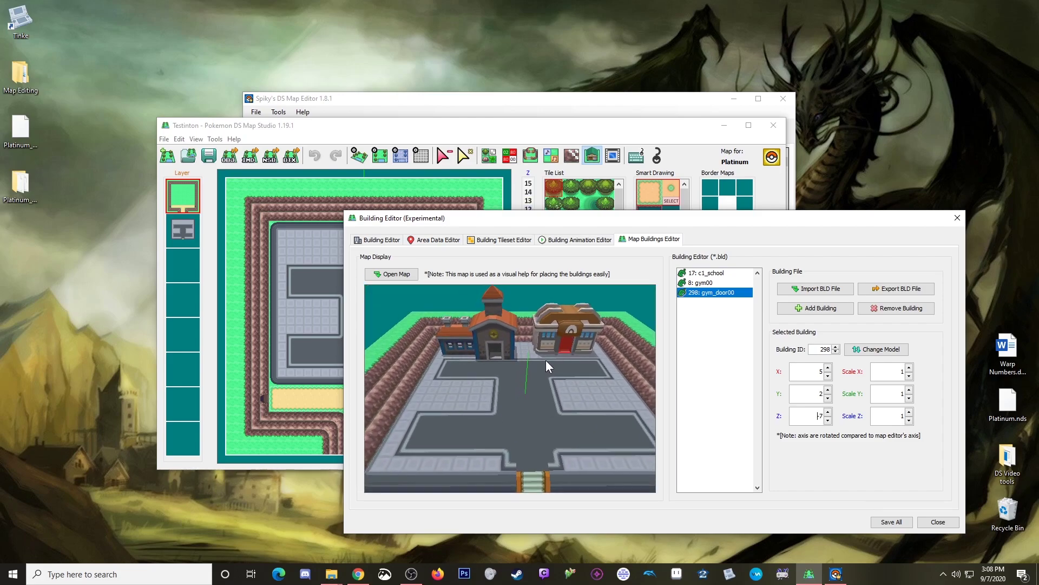
- Look up the Pokémon Center model 4: pc among the buildings used by Tileset 0
{"action": "left_click", "coordinate": [557, 242]}
{"action": "left_click", "coordinate": [511, 240]}
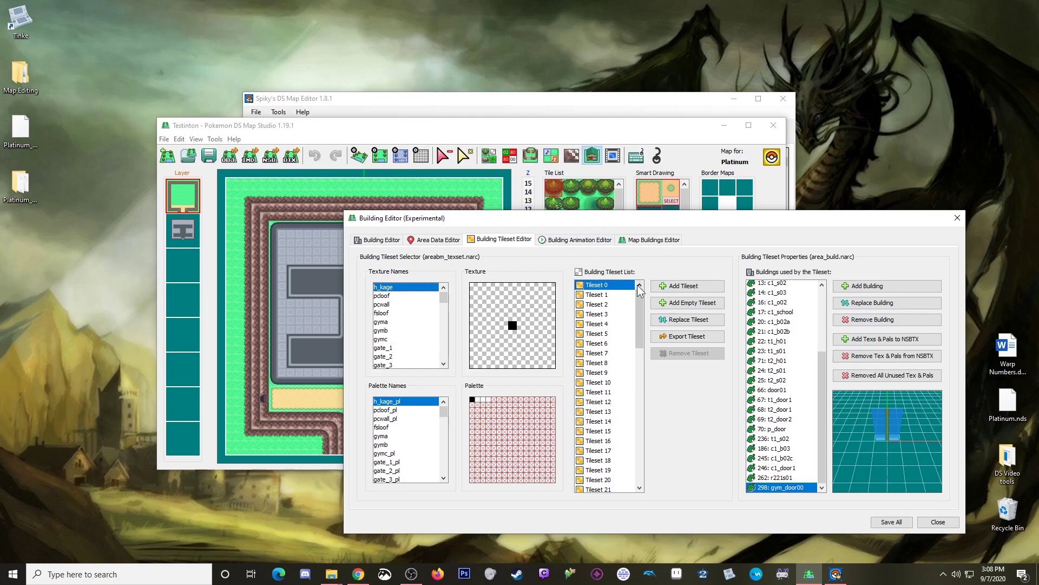
{"action": "scroll", "coordinate": [785, 325], "scroll_direction": "up", "scroll_amount": 4}
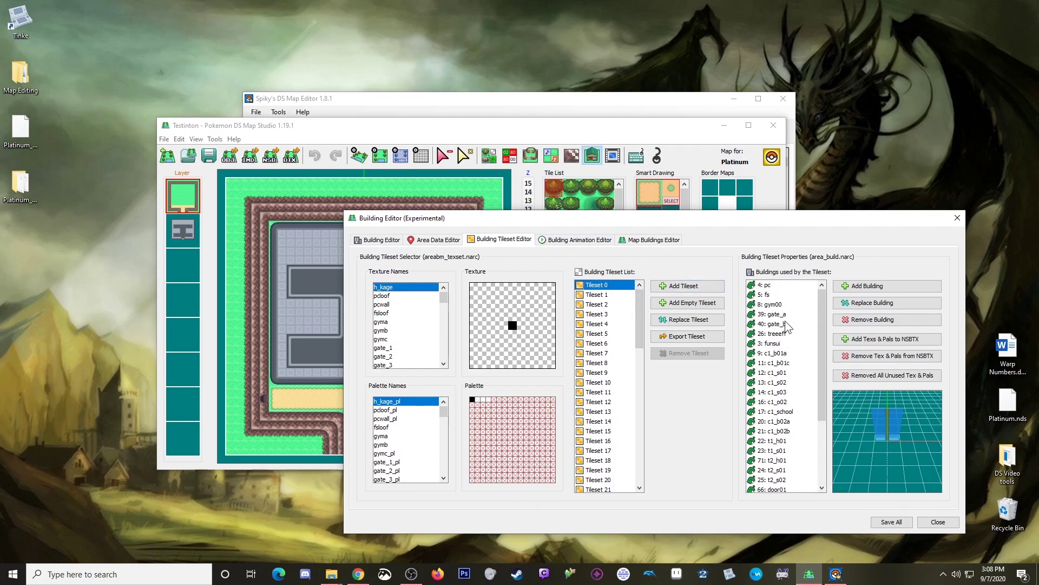
{"action": "left_click", "coordinate": [765, 285]}
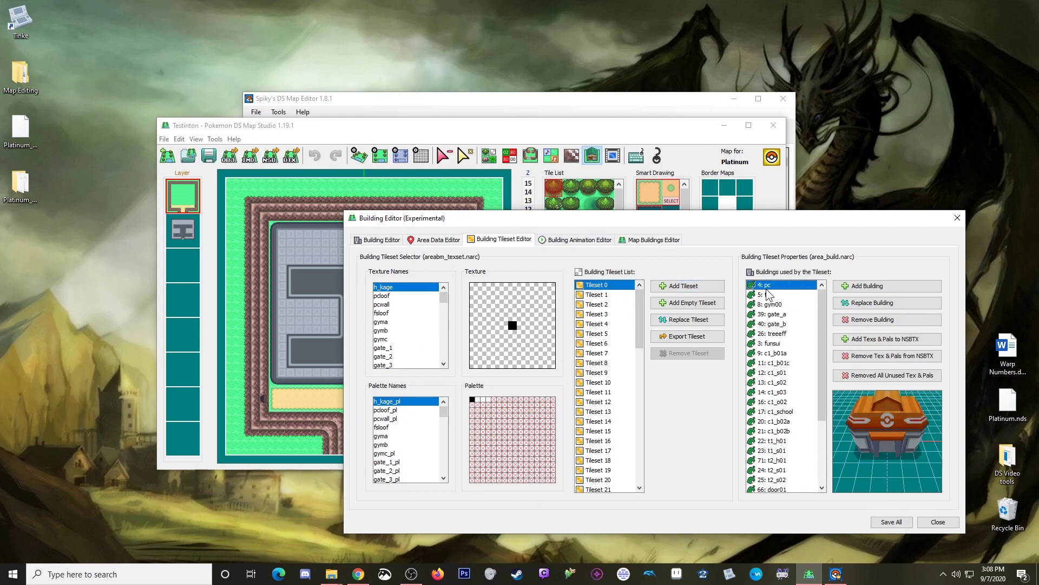
- Add building model 4: pc to the map and set its Y position to 2
{"action": "left_click", "coordinate": [650, 239]}
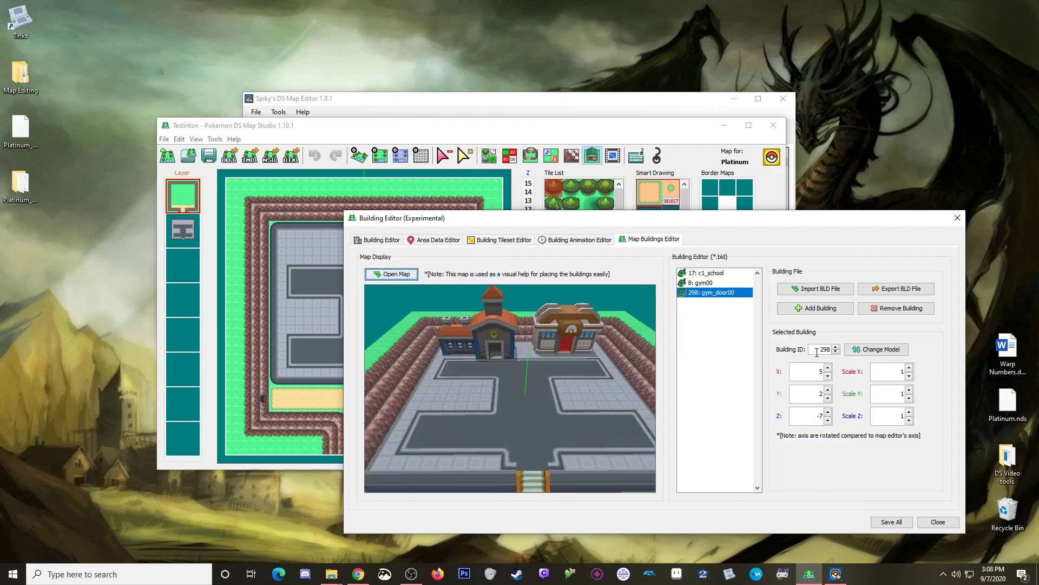
{"action": "left_click", "coordinate": [813, 309]}
{"action": "left_click", "coordinate": [543, 359]}
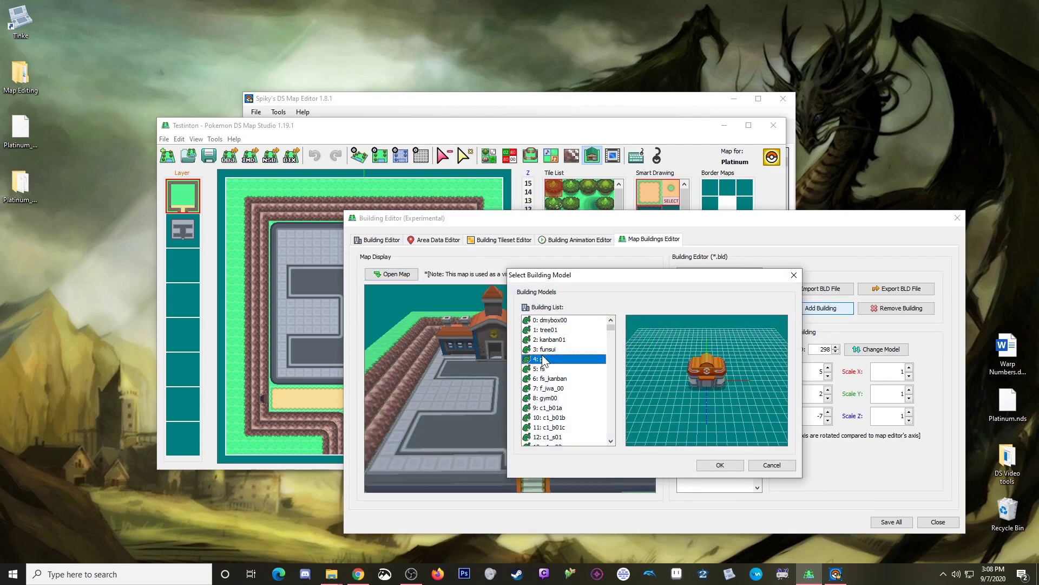
{"action": "left_click", "coordinate": [733, 469]}
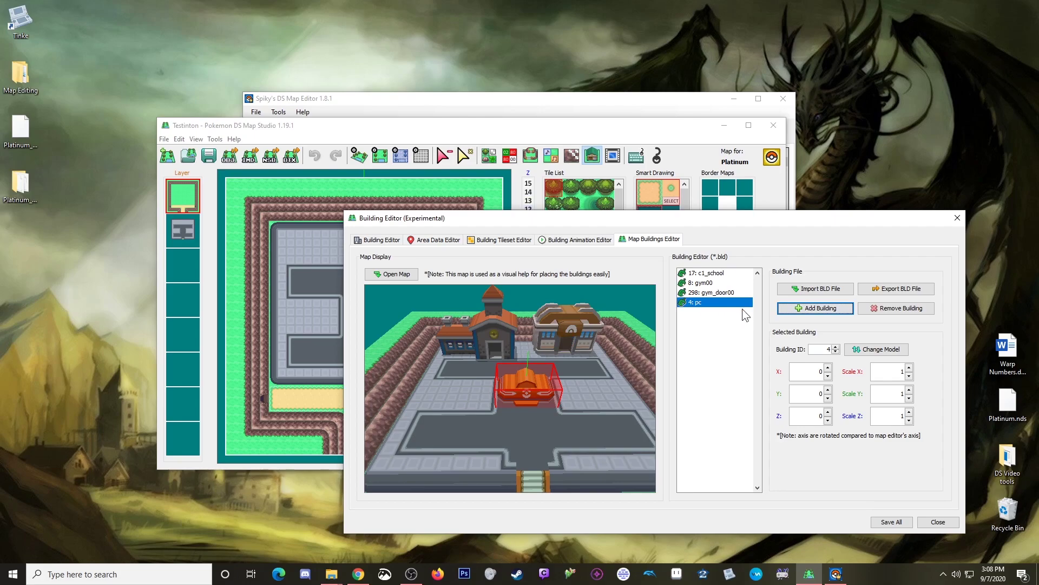
{"action": "left_click", "coordinate": [827, 390]}
{"action": "left_click", "coordinate": [828, 390]}
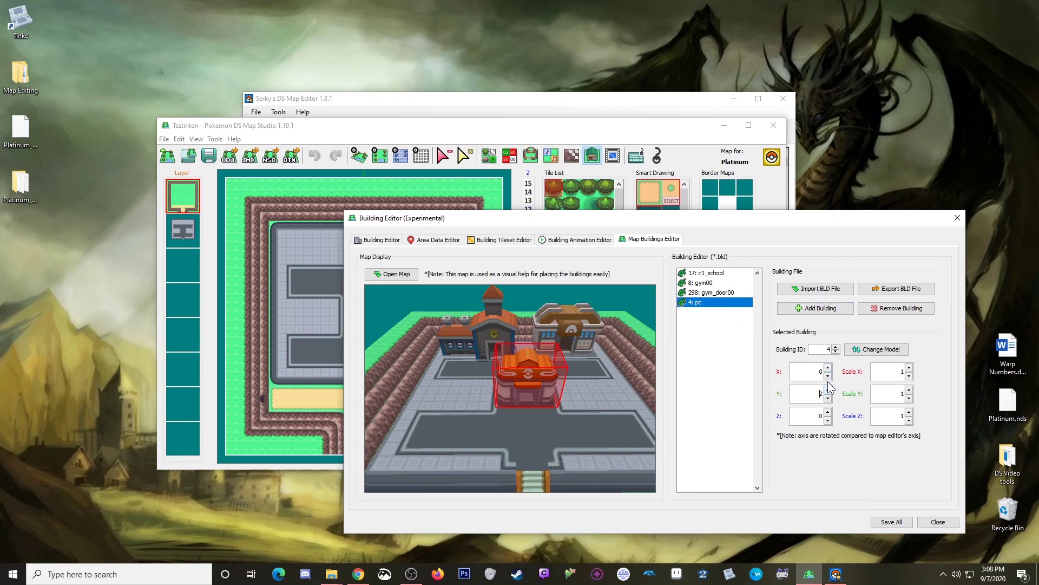
- Shift the Pokémon Center sideways along the map by setting its X position to -6
{"action": "left_click", "coordinate": [828, 378]}
{"action": "left_click", "coordinate": [827, 378]}
{"action": "left_click", "coordinate": [827, 377]}
{"action": "left_click", "coordinate": [827, 378]}
{"action": "left_click", "coordinate": [827, 377]}
{"action": "left_click", "coordinate": [828, 378]}
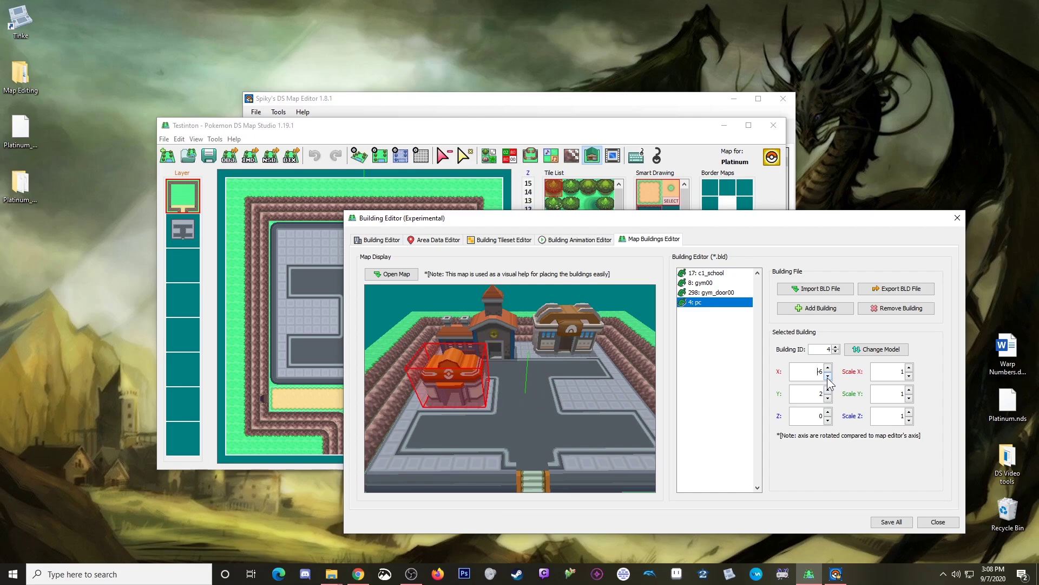
- Look up the Pokémon Center door model 70: p_door among the buildings used by Tileset 0
{"action": "left_click", "coordinate": [518, 243]}
{"action": "scroll", "coordinate": [782, 346], "scroll_direction": "down", "scroll_amount": 5}
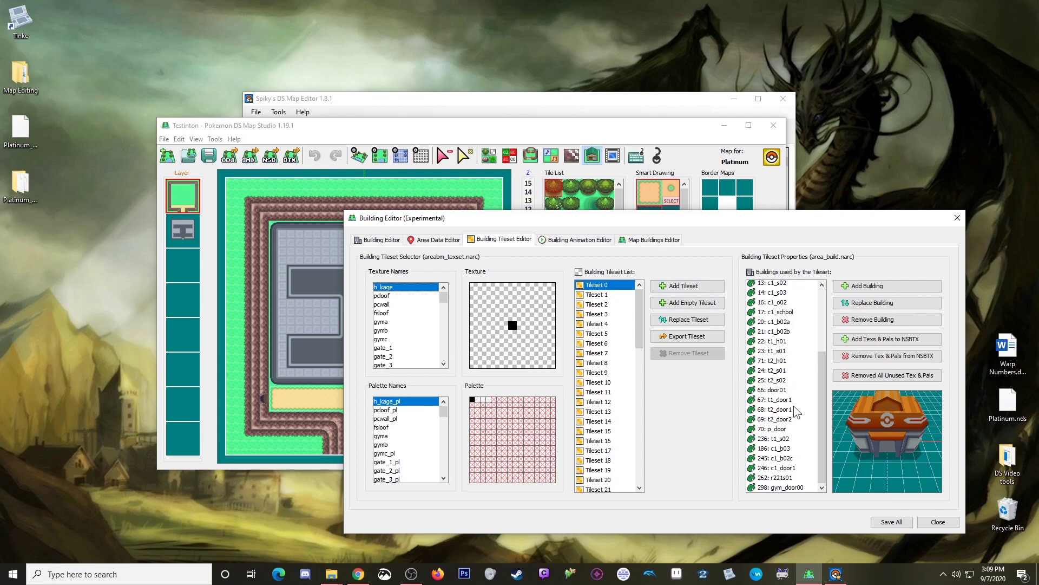
{"action": "left_click", "coordinate": [783, 429]}
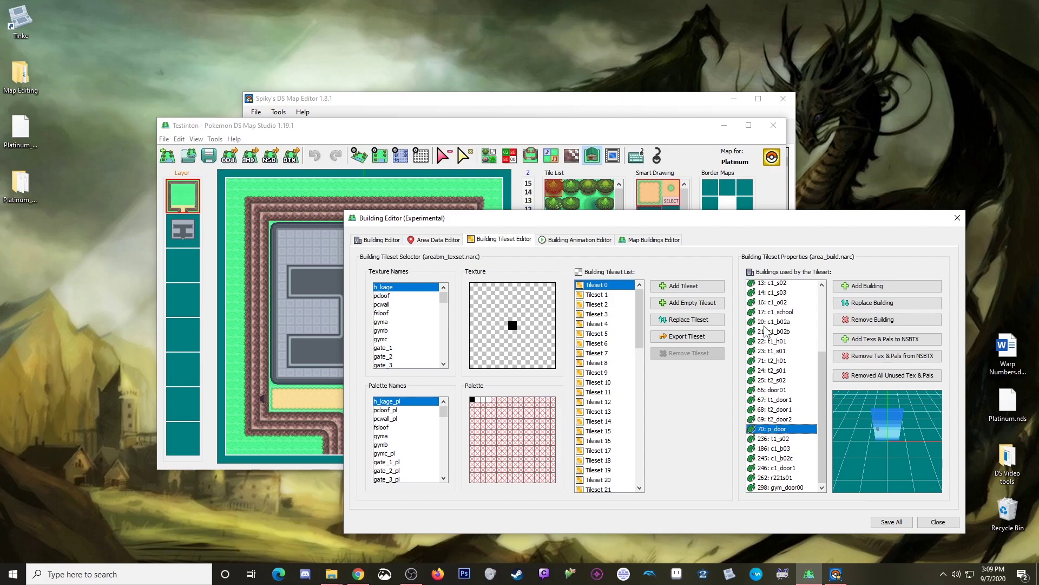
- Add building model 70: p_door to the map and set its Y position to 2
{"action": "left_click", "coordinate": [655, 240]}
{"action": "left_click", "coordinate": [808, 311]}
{"action": "scroll", "coordinate": [557, 391], "scroll_direction": "down", "scroll_amount": 20}
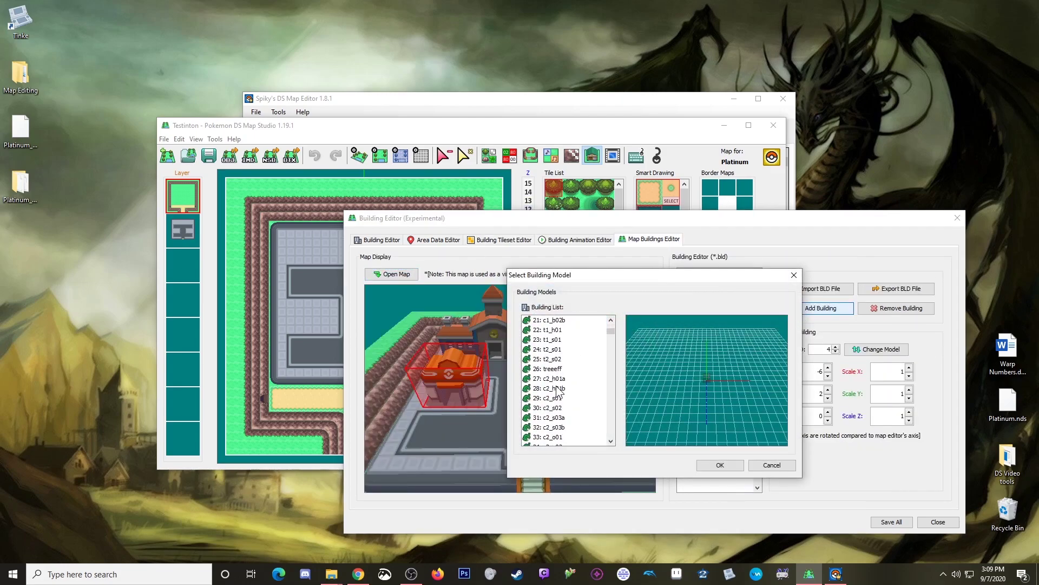
{"action": "scroll", "coordinate": [558, 391], "scroll_direction": "down", "scroll_amount": 1}
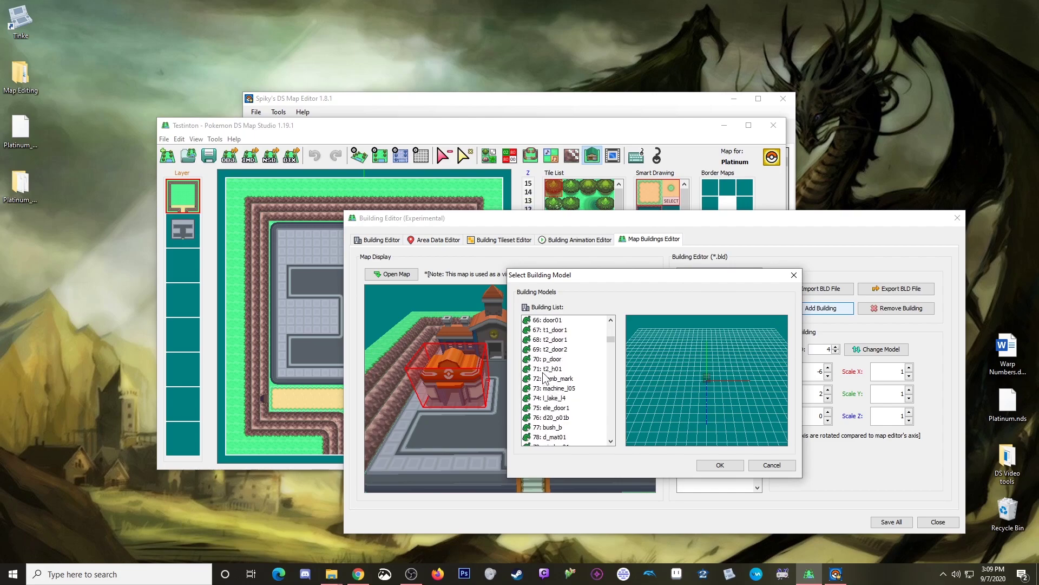
{"action": "left_click", "coordinate": [549, 359]}
{"action": "left_click", "coordinate": [719, 465]}
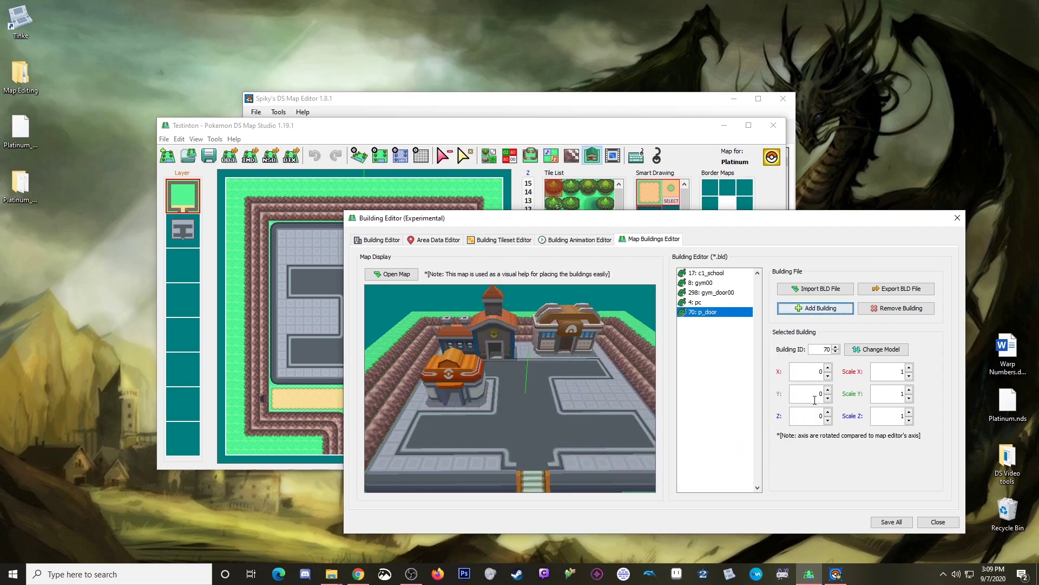
{"action": "left_click", "coordinate": [828, 390]}
{"action": "left_click", "coordinate": [827, 390]}
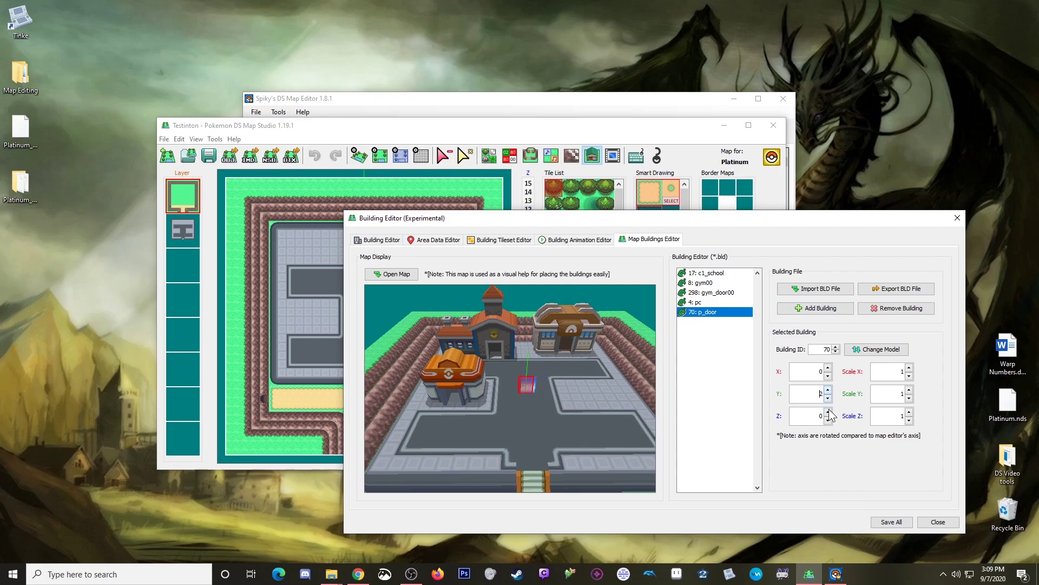
- Line the Pokémon Center door up sideways with its building by setting its X position to -6
{"action": "left_click", "coordinate": [827, 370]}
{"action": "left_click", "coordinate": [828, 377]}
{"action": "left_click", "coordinate": [828, 376]}
{"action": "left_click", "coordinate": [829, 376]}
{"action": "left_click", "coordinate": [828, 376]}
{"action": "left_click", "coordinate": [828, 377]}
- Set the Pokémon Center door's Z position to 1 and check how it sits in the entrance
{"action": "left_click", "coordinate": [828, 414]}
{"action": "left_click", "coordinate": [827, 413]}
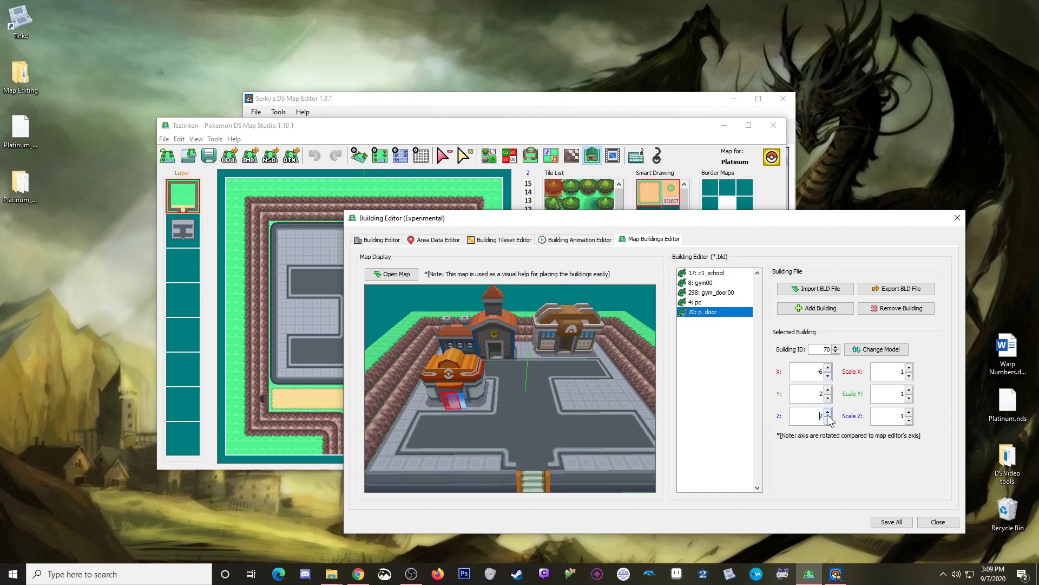
{"action": "left_click", "coordinate": [828, 421]}
{"action": "mouse_move", "coordinate": [542, 410]}
{"action": "left_mouse_down"}
{"action": "mouse_move", "coordinate": [600, 402]}
{"action": "mouse_move", "coordinate": [605, 345]}
{"action": "mouse_move", "coordinate": [515, 391]}
{"action": "mouse_move", "coordinate": [532, 388]}
{"action": "mouse_move", "coordinate": [522, 399]}
{"action": "mouse_move", "coordinate": [472, 404]}
{"action": "mouse_move", "coordinate": [583, 386]}
{"action": "mouse_move", "coordinate": [594, 410]}
{"action": "mouse_move", "coordinate": [580, 407]}
{"action": "mouse_move", "coordinate": [579, 390]}
{"action": "mouse_move", "coordinate": [568, 405]}
{"action": "mouse_move", "coordinate": [541, 398]}
{"action": "left_mouse_up"}
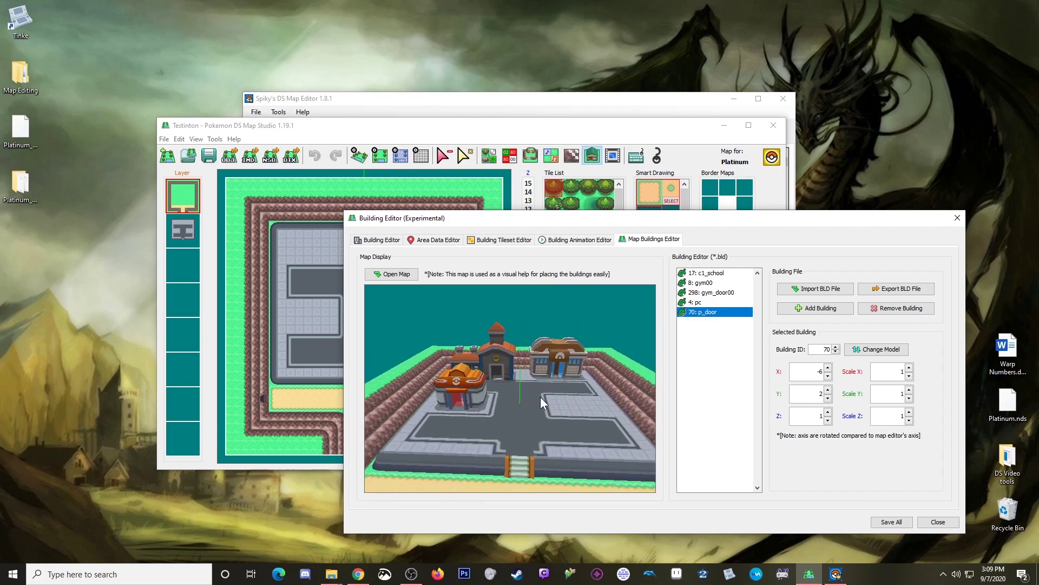
- Look up the Poké Mart model 5: fs among the buildings used by Tileset 0
{"action": "left_click", "coordinate": [557, 240]}
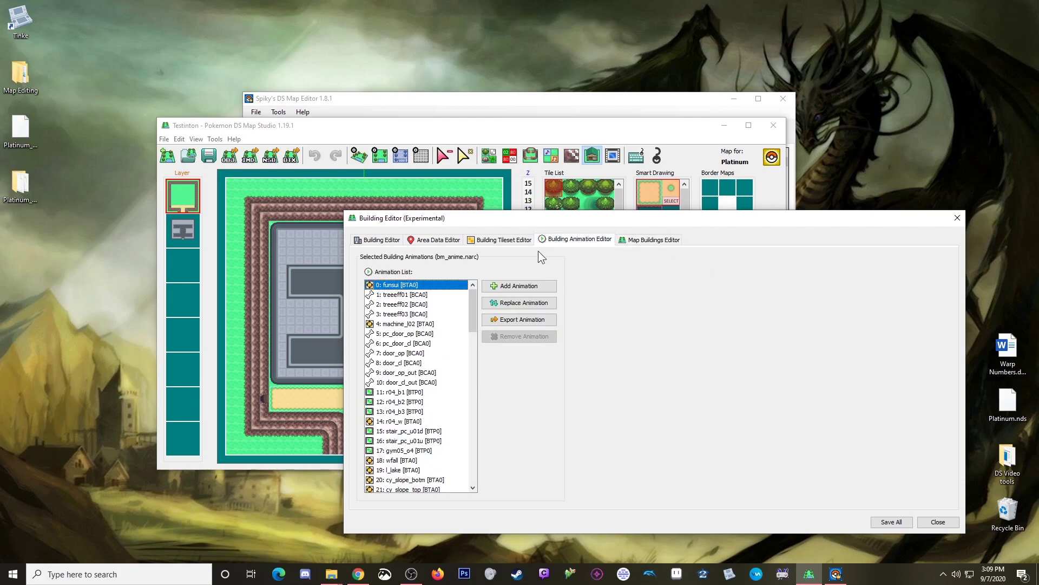
{"action": "left_click", "coordinate": [501, 243]}
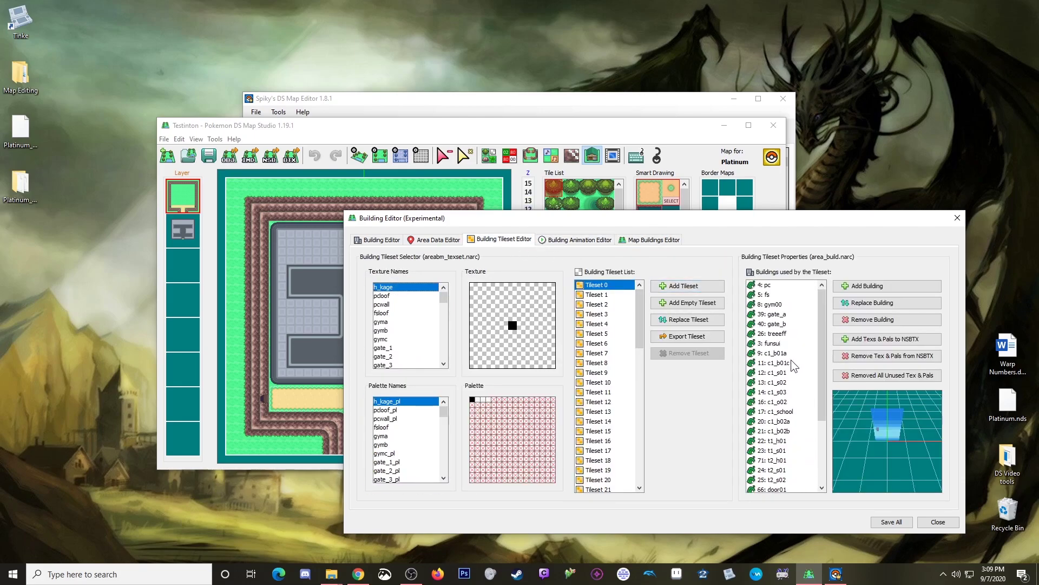
{"action": "left_click", "coordinate": [768, 296]}
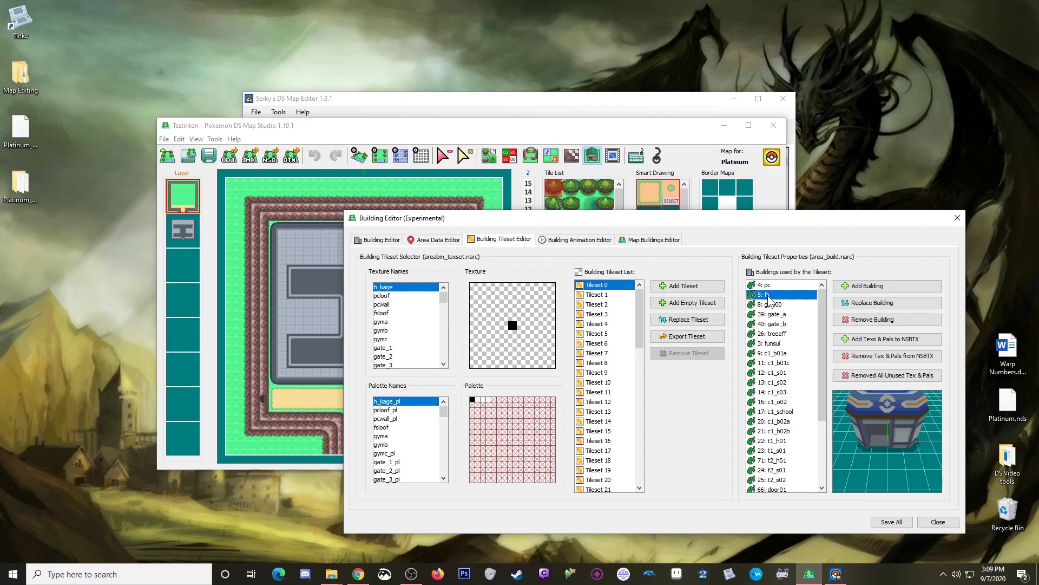
{"action": "left_click", "coordinate": [625, 240]}
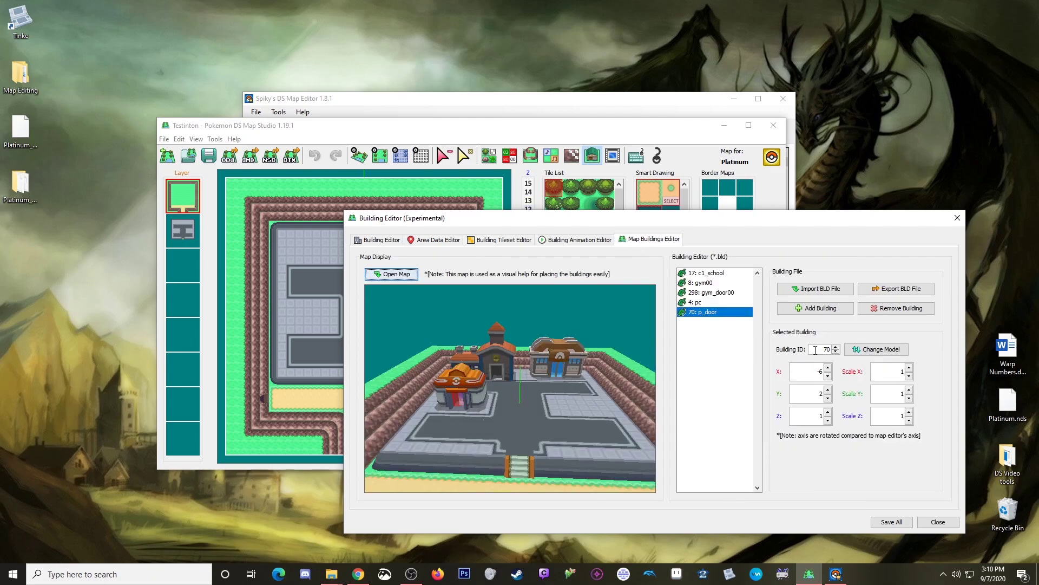
- Add building model 5: fs to the map and set its Y position to 2
{"action": "left_click", "coordinate": [824, 310]}
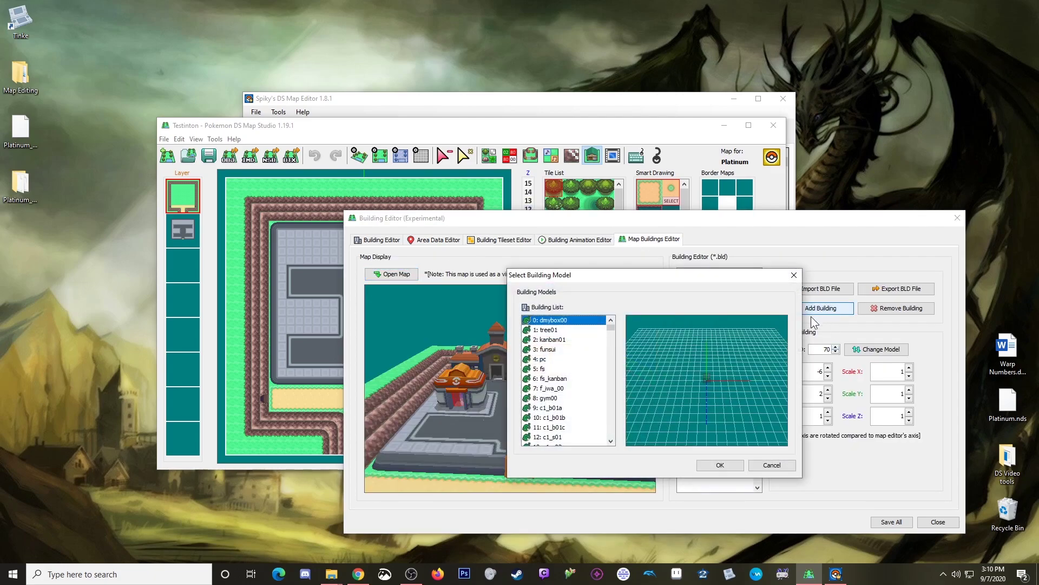
{"action": "left_click", "coordinate": [549, 366]}
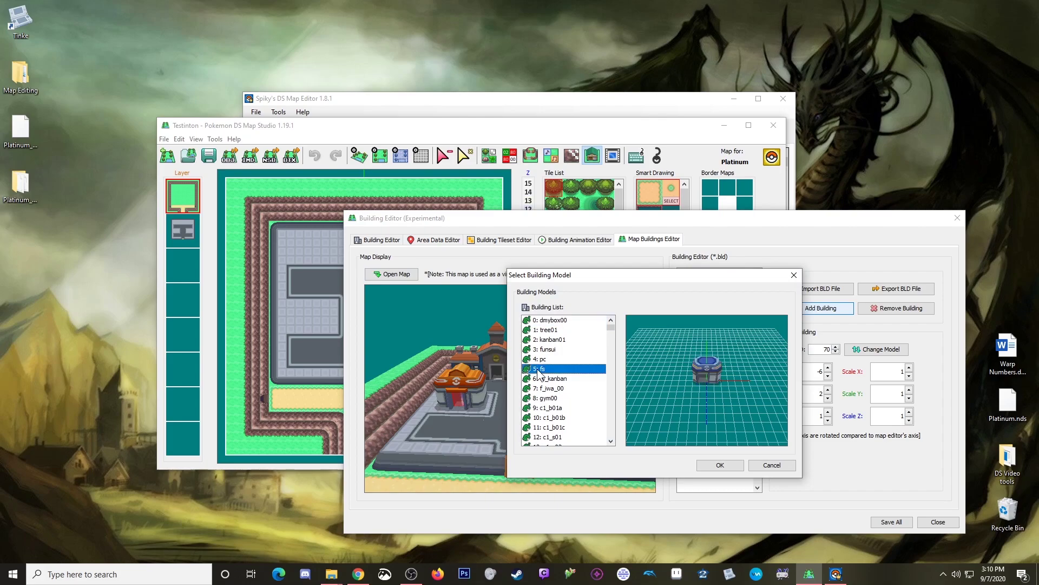
{"action": "left_click", "coordinate": [720, 465]}
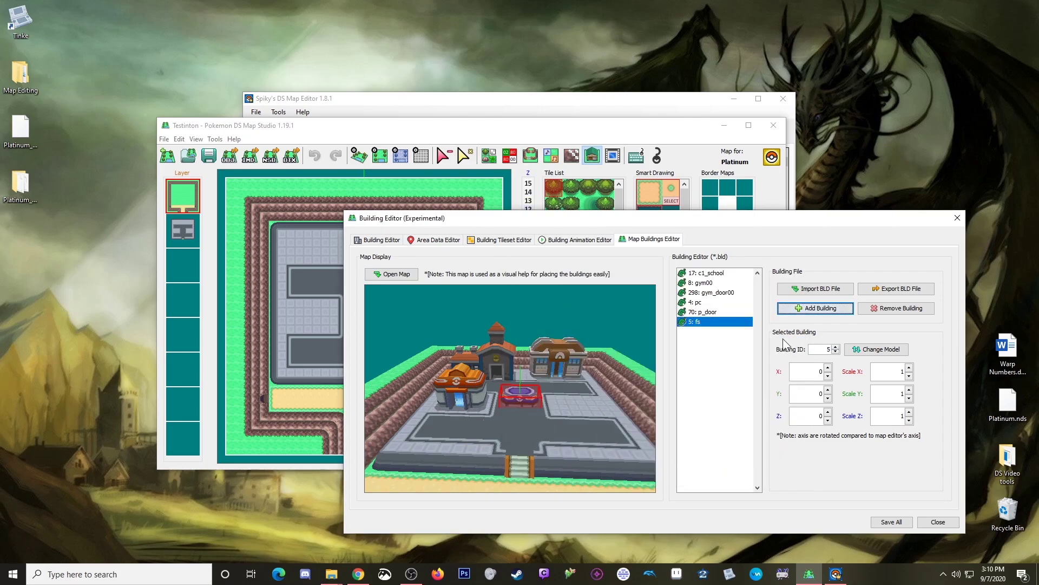
{"action": "left_click", "coordinate": [829, 390]}
{"action": "left_click", "coordinate": [828, 391]}
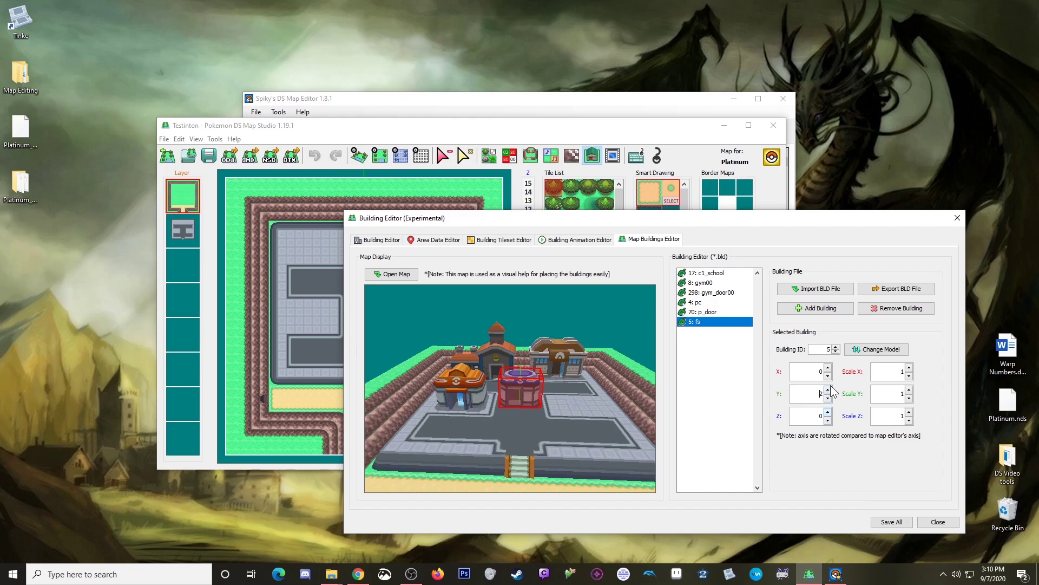
- Place the fs building across from the Pokémon Center with X position 6 and Z position 0
{"action": "left_click", "coordinate": [827, 369]}
{"action": "left_click", "coordinate": [827, 369]}
{"action": "left_click", "coordinate": [827, 368]}
{"action": "left_click", "coordinate": [827, 369]}
{"action": "left_click", "coordinate": [827, 369]}
{"action": "left_click", "coordinate": [827, 369]}
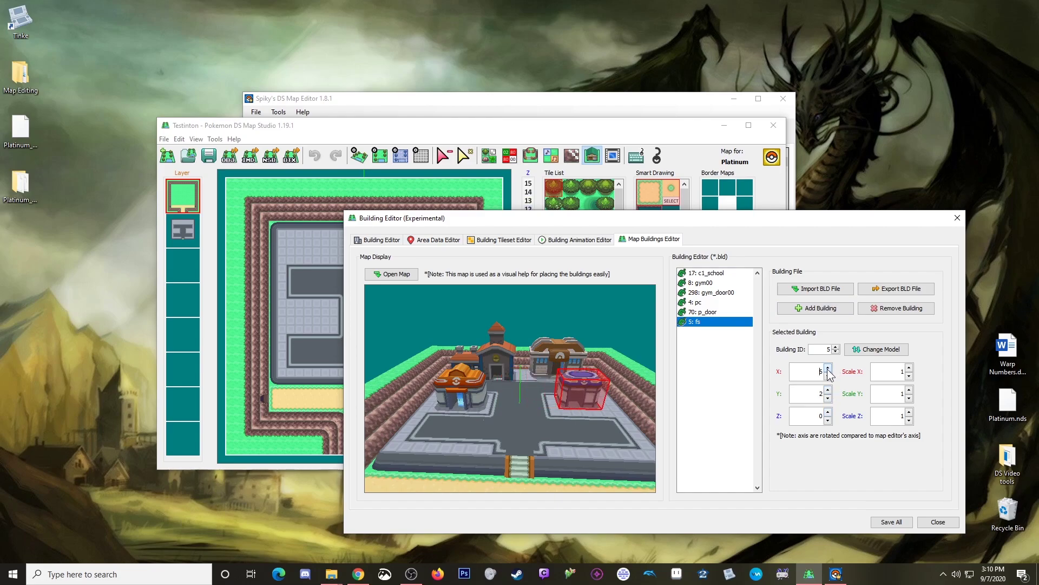
{"action": "left_click", "coordinate": [827, 413]}
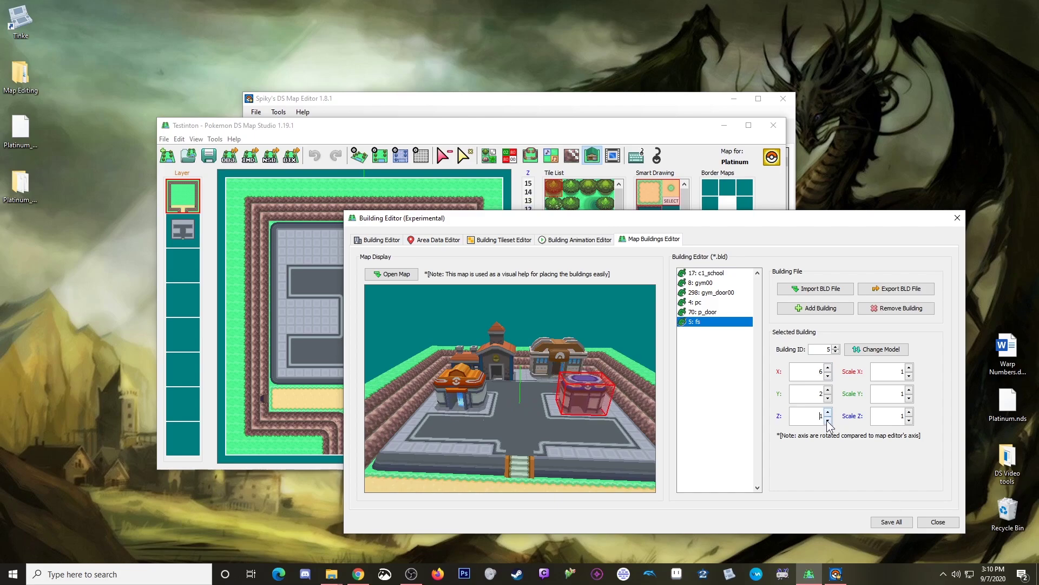
{"action": "left_click", "coordinate": [827, 420]}
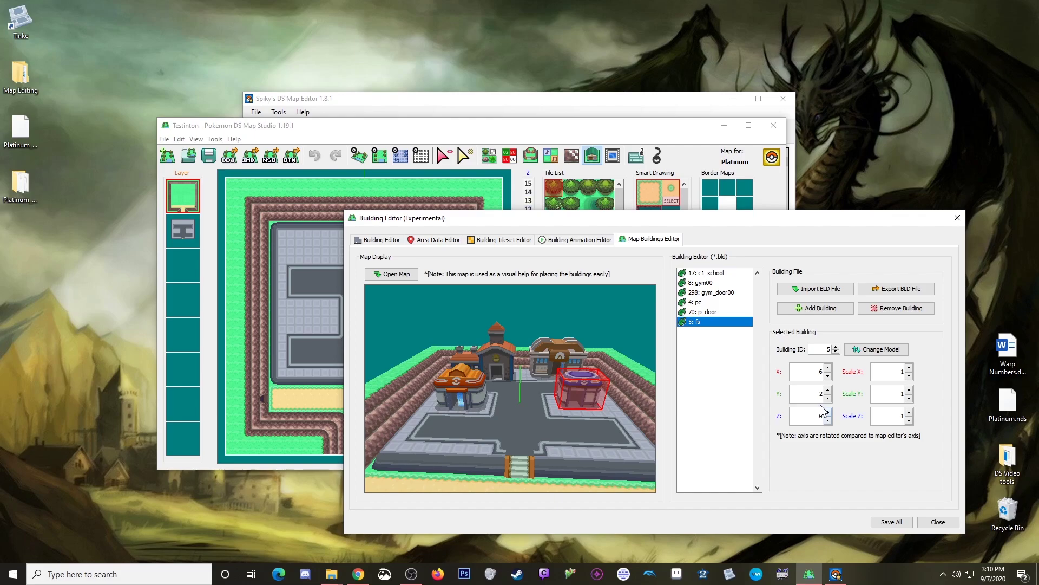
- Add a second 70: p_door model to the map for the fs building and set its Y position to 2
{"action": "left_click", "coordinate": [710, 313]}
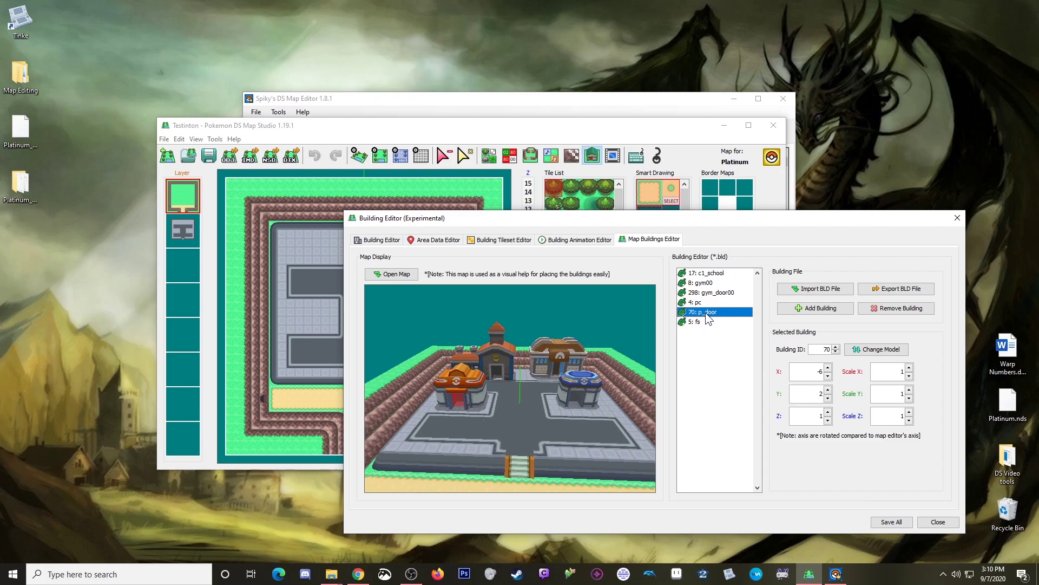
{"action": "left_click", "coordinate": [799, 308]}
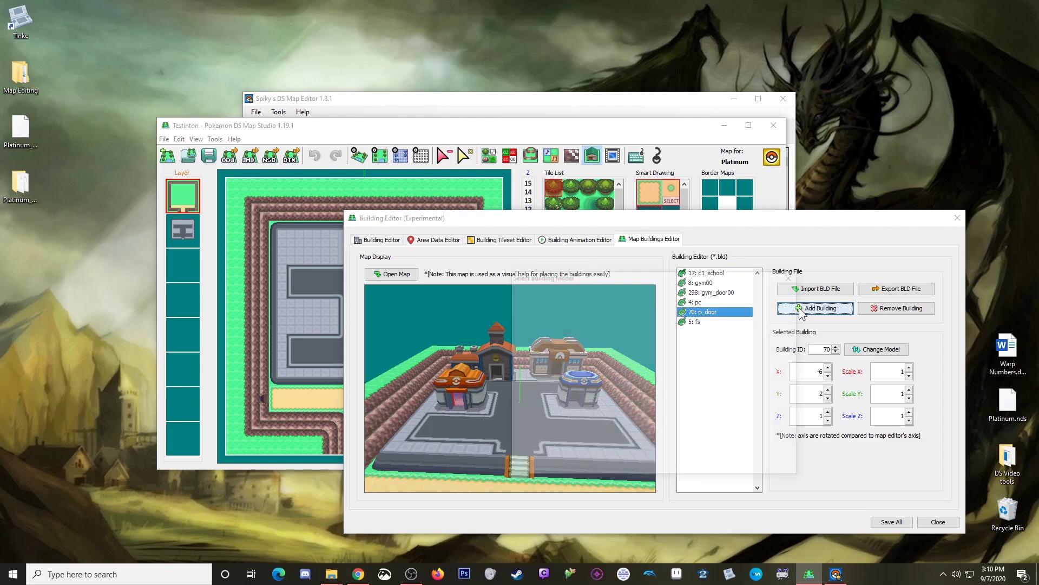
{"action": "scroll", "coordinate": [567, 382], "scroll_direction": "down", "scroll_amount": 20}
{"action": "scroll", "coordinate": [567, 382], "scroll_direction": "down", "scroll_amount": 1}
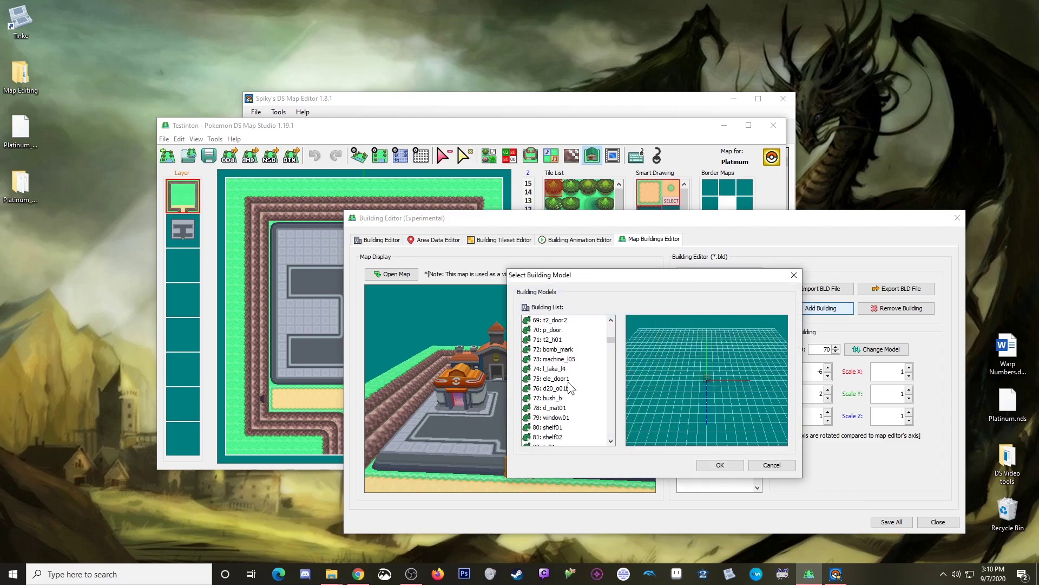
{"action": "left_click", "coordinate": [568, 360]}
{"action": "left_click", "coordinate": [718, 465]}
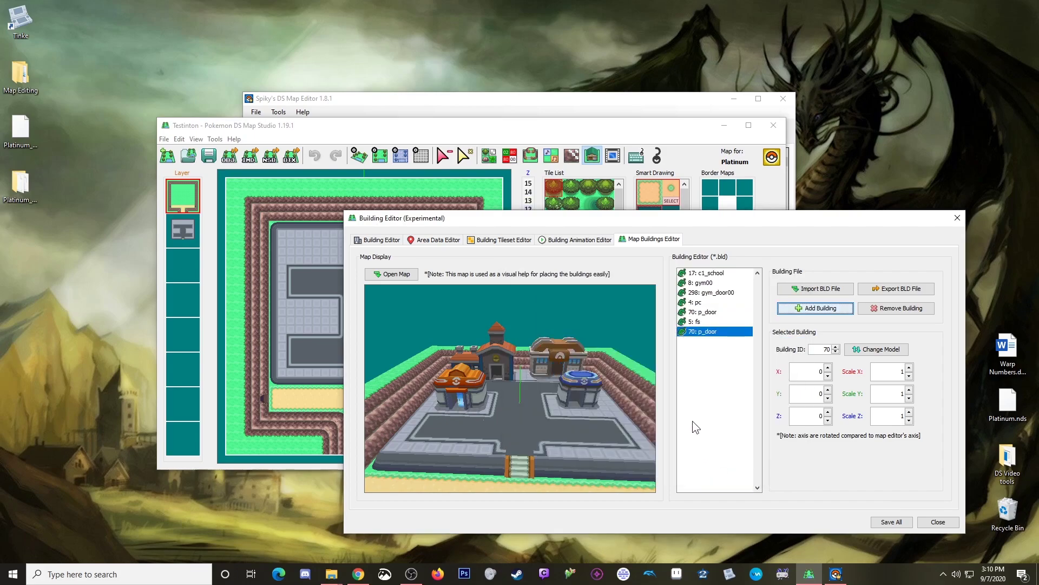
{"action": "double_click", "coordinate": [827, 391]}
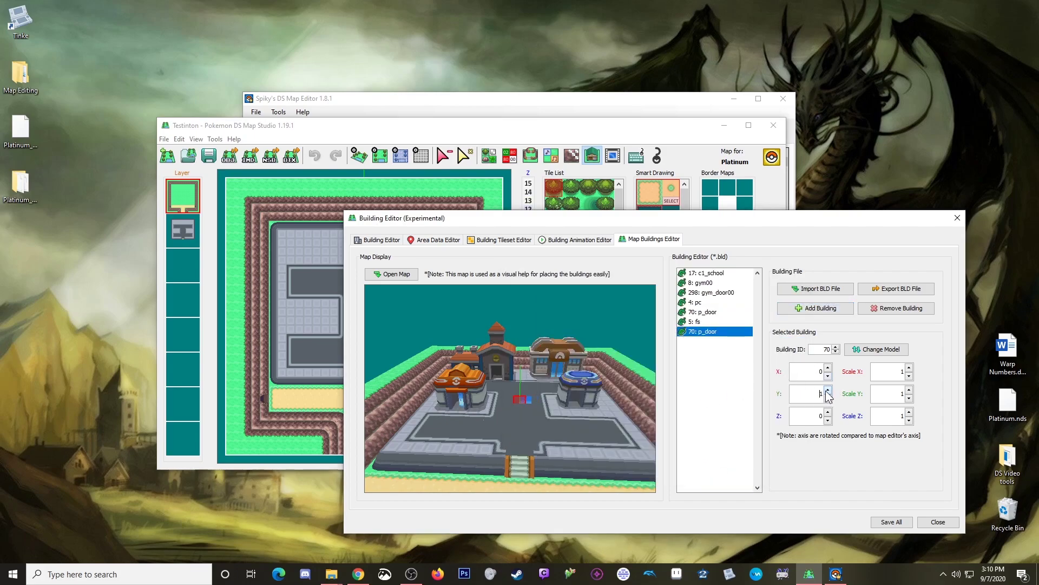
- Shift the new p_door sideways to the fs building's entrance by setting its X position to 5
{"action": "left_click", "coordinate": [827, 420]}
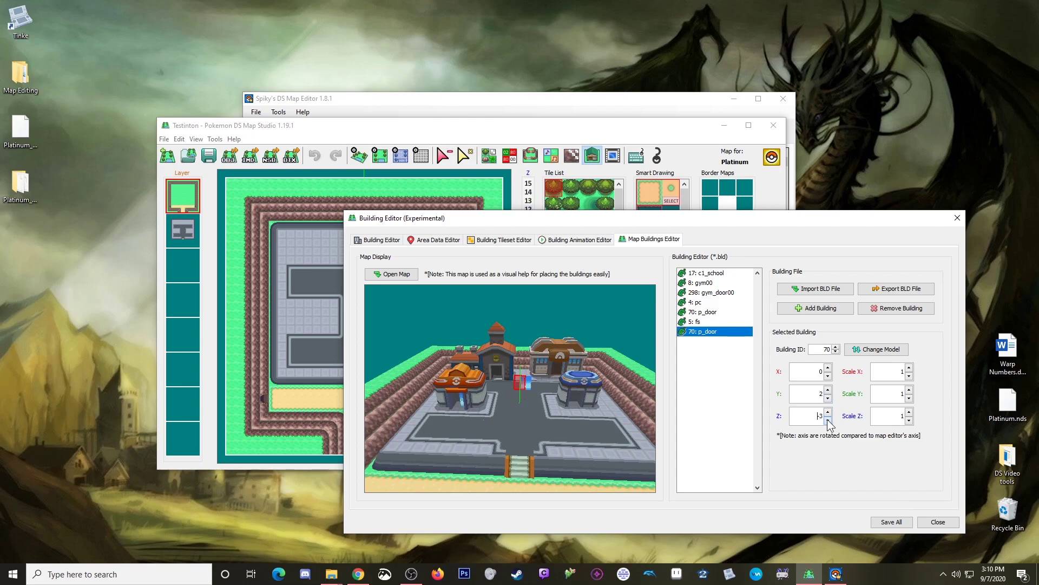
{"action": "left_click", "coordinate": [828, 413]}
{"action": "left_click", "coordinate": [828, 368]}
{"action": "left_click", "coordinate": [828, 369]}
{"action": "left_click", "coordinate": [827, 368]}
{"action": "left_click", "coordinate": [828, 368]}
{"action": "left_click", "coordinate": [828, 368]}
- Set the fs building door's Z position to 0 and check its fit in the entrance up close
{"action": "left_click", "coordinate": [827, 420]}
{"action": "left_click", "coordinate": [827, 413]}
{"action": "left_click", "coordinate": [828, 413]}
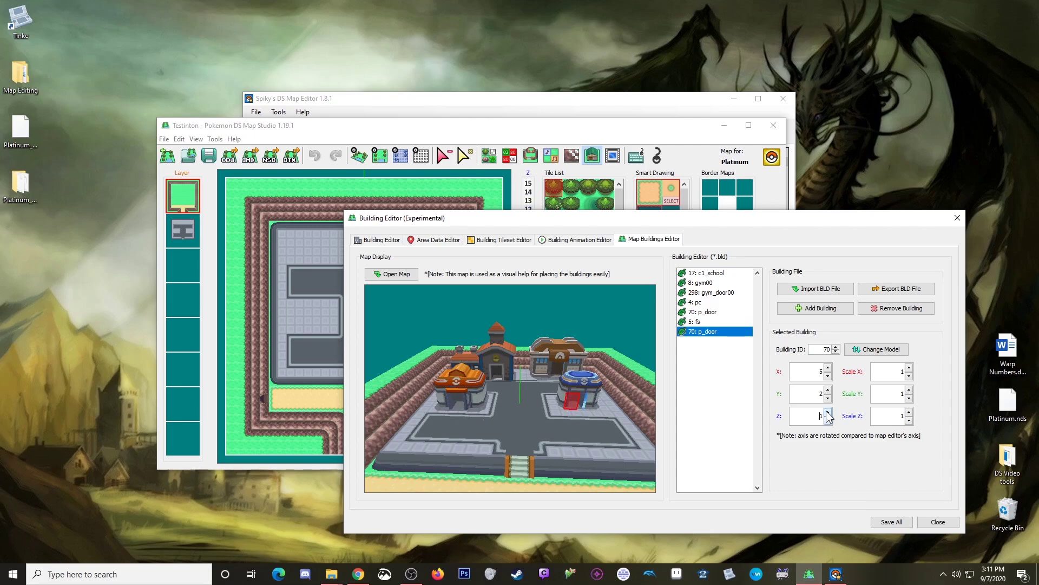
{"action": "left_click", "coordinate": [828, 420]}
{"action": "left_click_drag", "start_coordinate": [508, 384], "coordinate": [508, 421]}
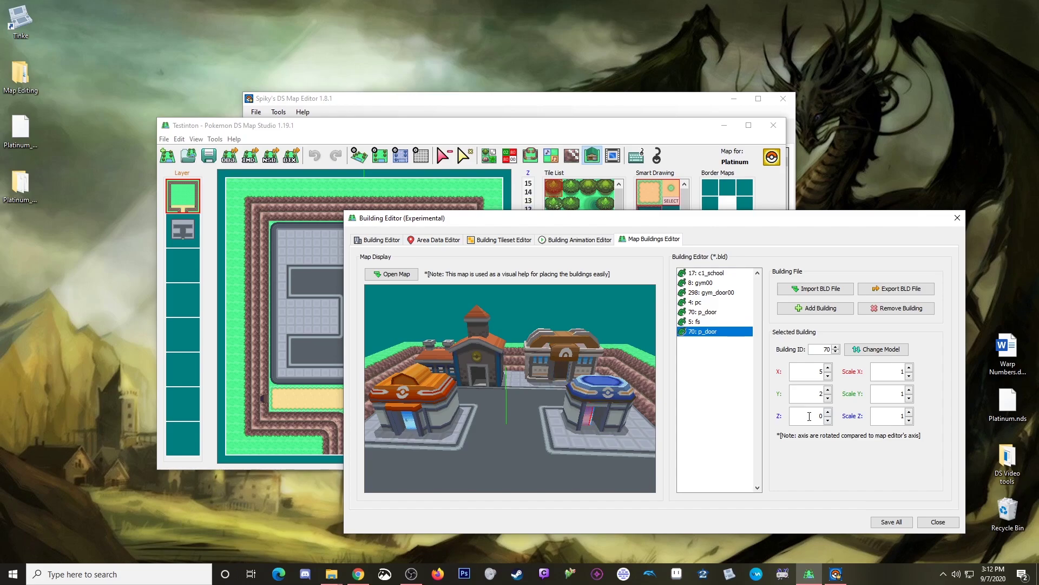
- Try offsetting the fs building's door slightly with a Z position of 0.1
{"action": "type", "text": ".1"}
{"action": "left_click", "coordinate": [883, 417]}
{"action": "left_click", "coordinate": [819, 417]}
{"action": "key", "text": "BackSpace"}
{"action": "key", "text": "BackSpace"}
- Try small Z position offsets of 0.1 and 0.01 on the fs building
{"action": "left_click", "coordinate": [698, 322]}
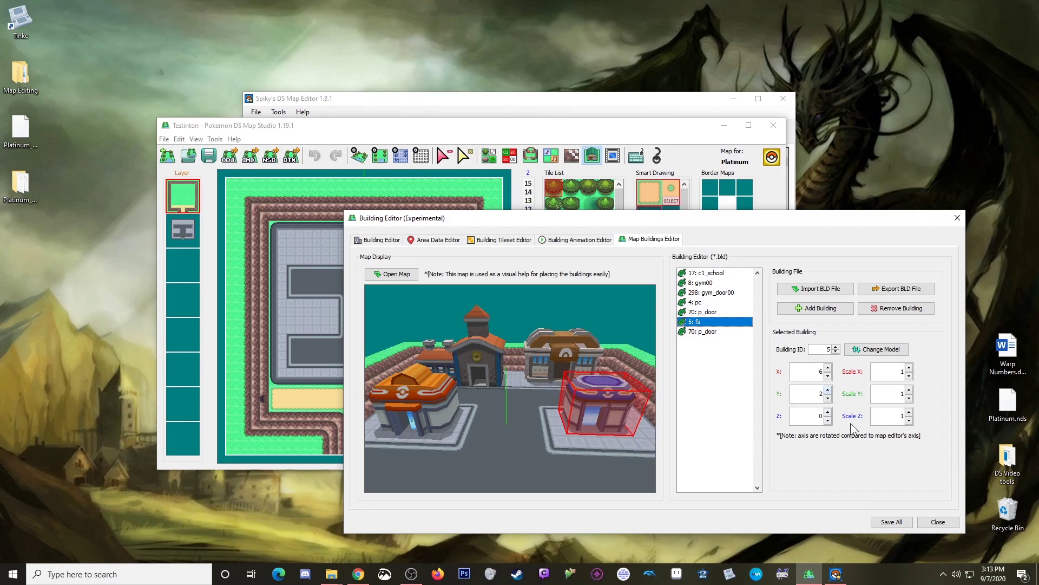
{"action": "type", "text": ".1"}
{"action": "left_click", "coordinate": [884, 417]}
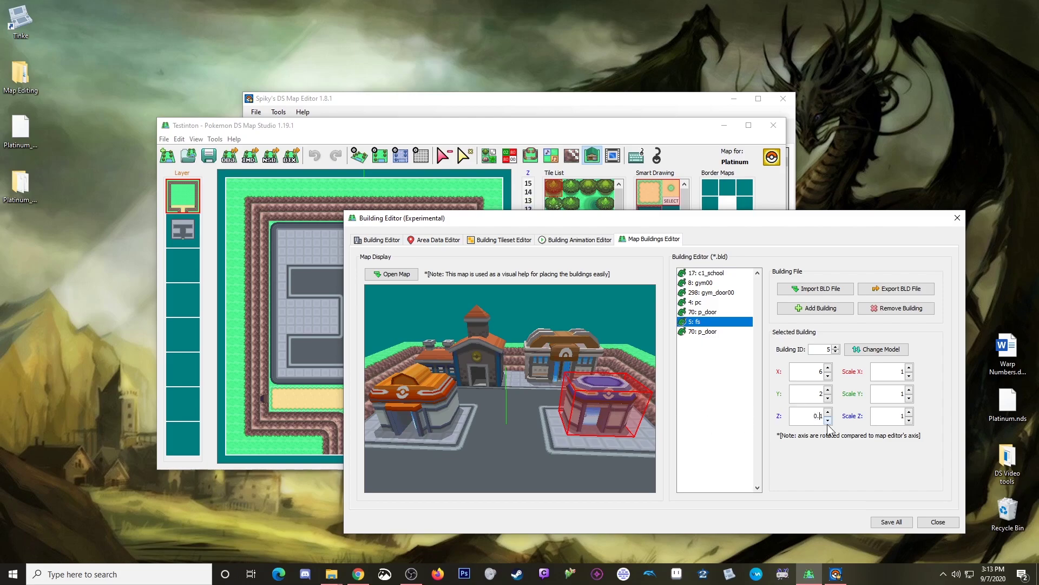
{"action": "left_click", "coordinate": [827, 421]}
{"action": "left_click", "coordinate": [885, 418]}
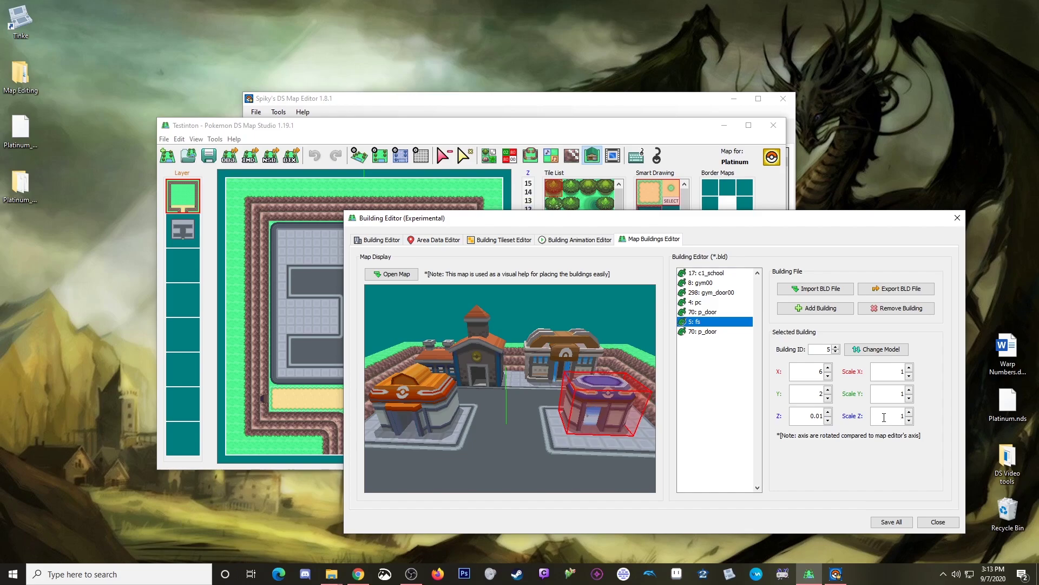
{"action": "left_click", "coordinate": [816, 418]}
{"action": "key", "text": "BackSpace"}
{"action": "key", "text": "BackSpace"}
{"action": "key", "text": "BackSpace"}
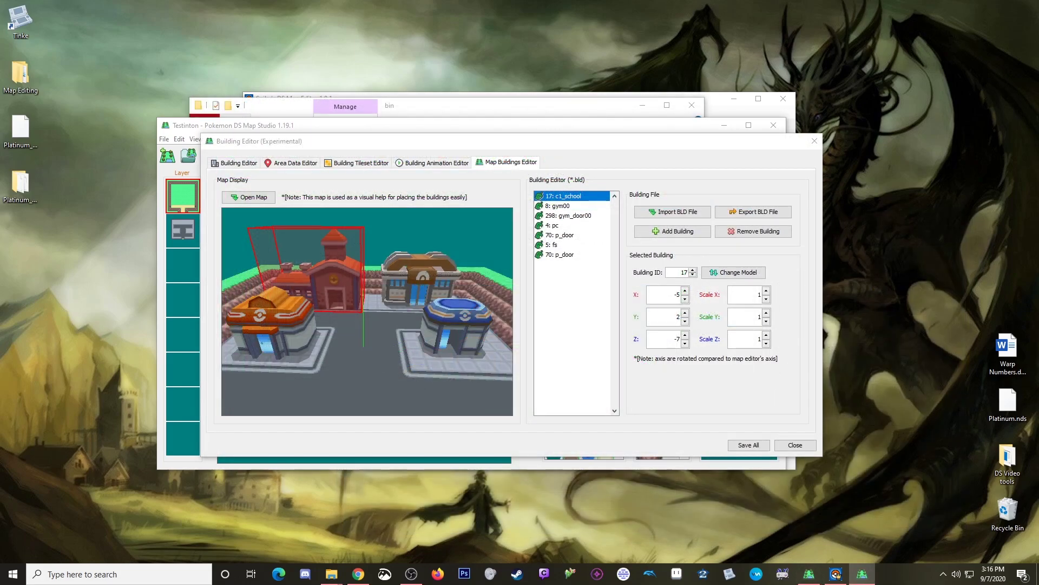
- Compare the map's building placement with the second Building Editor window, then move that window out of the way
{"action": "left_click_drag", "start_coordinate": [528, 528], "coordinate": [359, 22]}
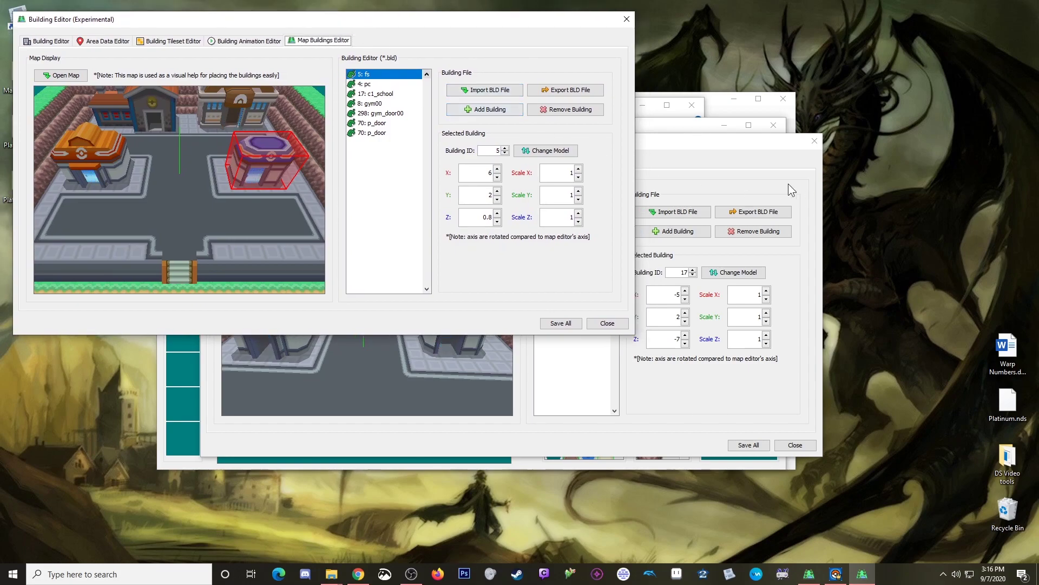
{"action": "left_click", "coordinate": [680, 146]}
{"action": "left_click_drag", "start_coordinate": [680, 145], "coordinate": [866, 237]}
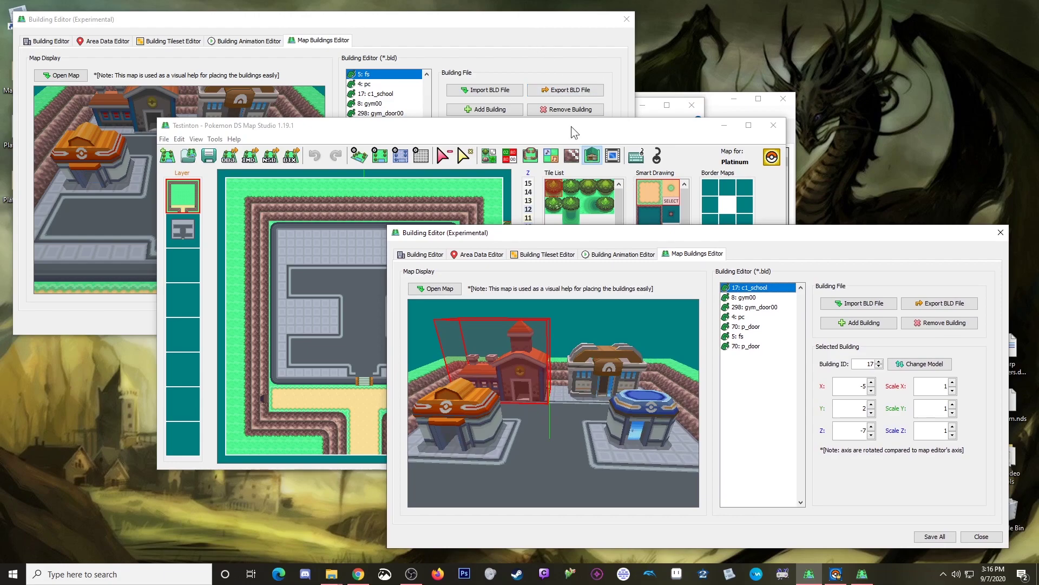
{"action": "left_click", "coordinate": [530, 21]}
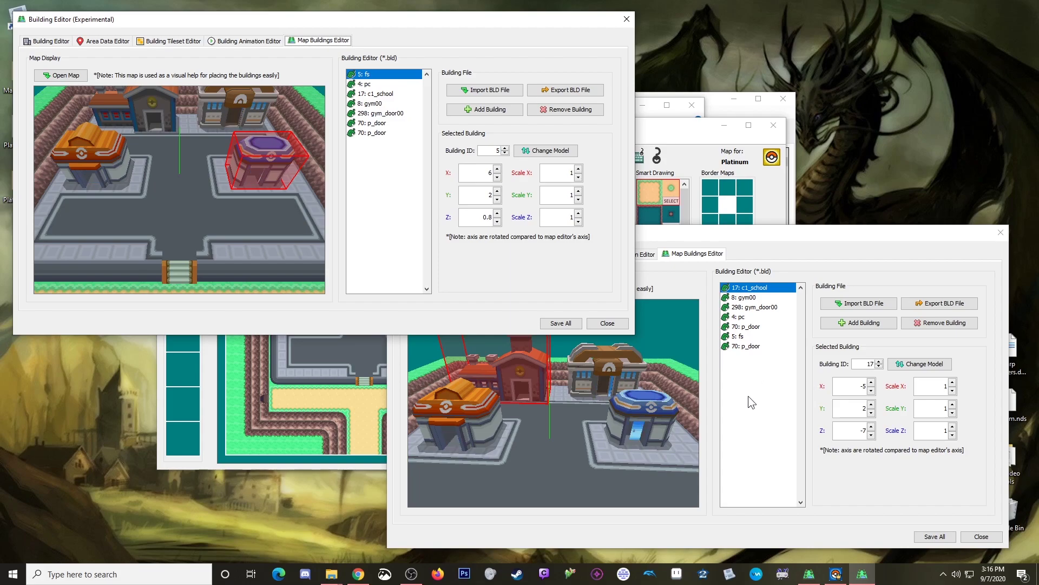
{"action": "left_click_drag", "start_coordinate": [384, 21], "coordinate": [590, 584]}
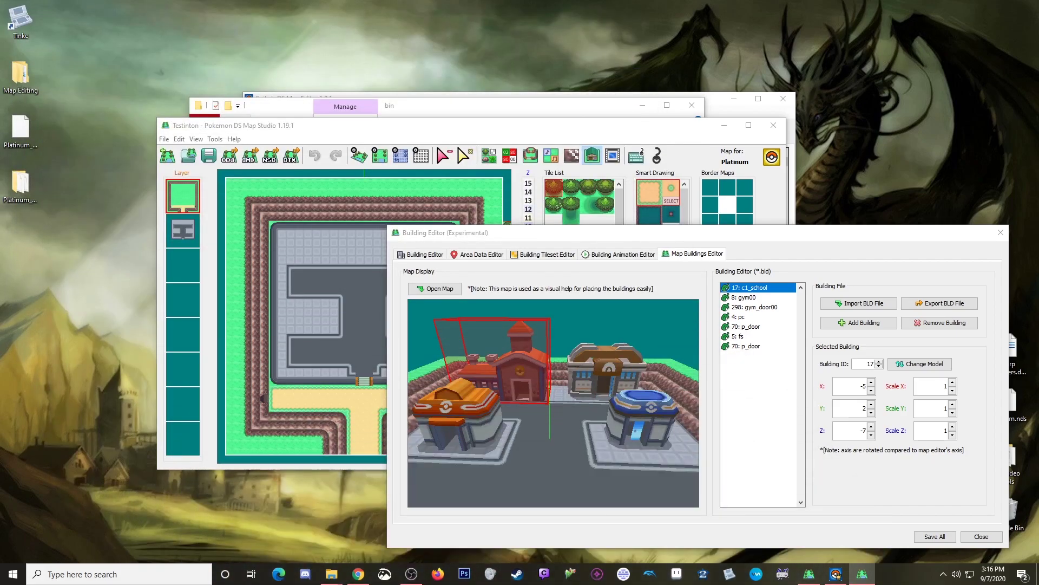
- Reposition the 17: c1_school building with X position -4.5 and Z position -7.6
{"action": "left_click", "coordinate": [779, 317]}
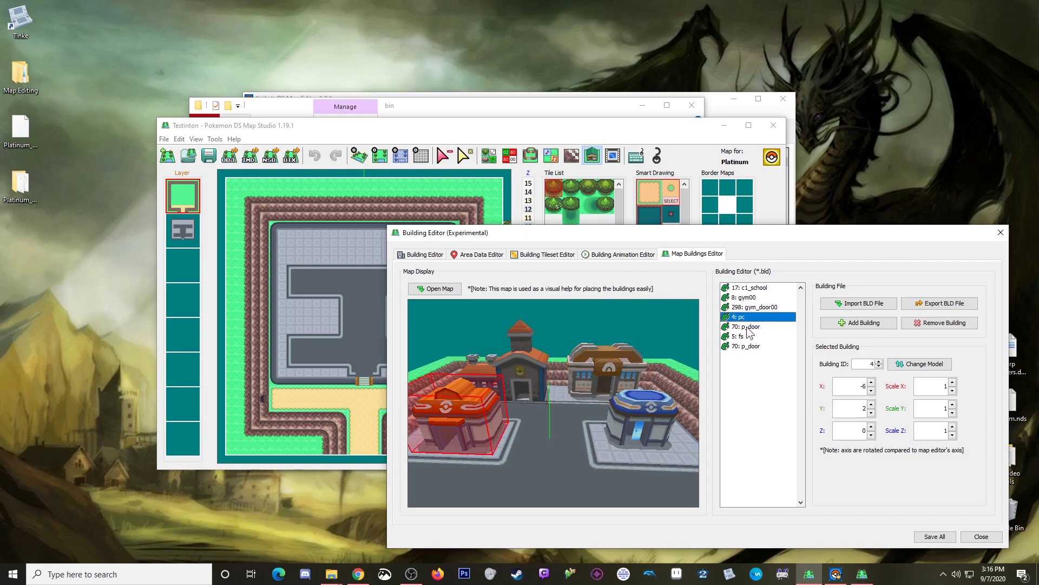
{"action": "left_click", "coordinate": [754, 288]}
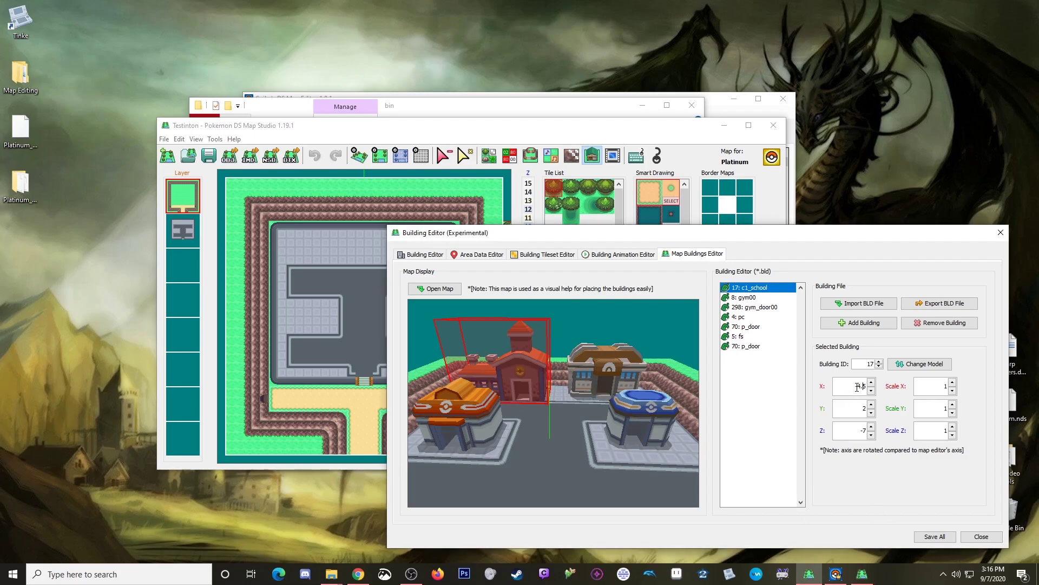
{"action": "left_click", "coordinate": [935, 387]}
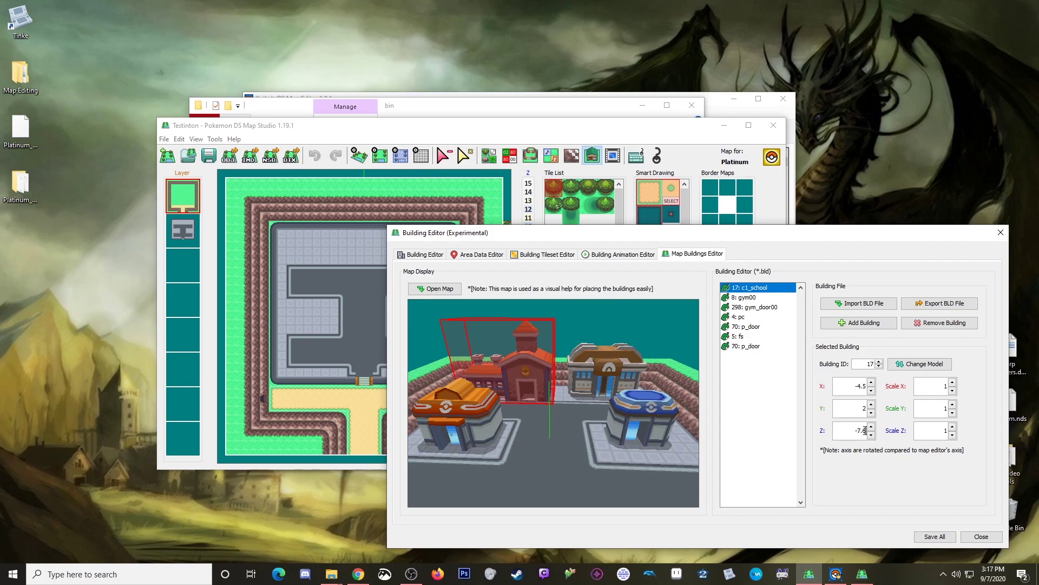
{"action": "left_click", "coordinate": [931, 430]}
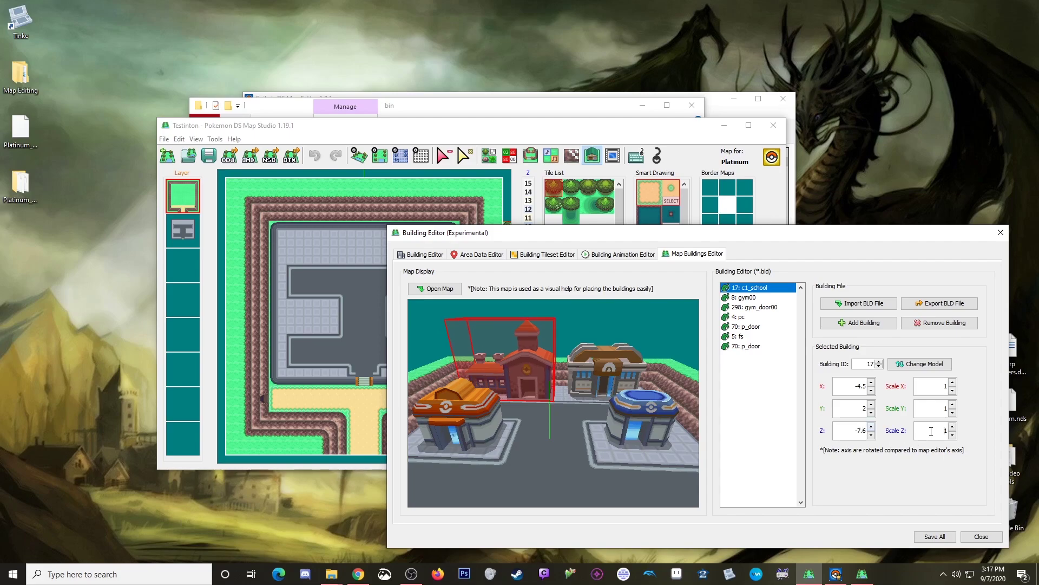
- Set the X position of both the gym00 building and its gym_door00 door to 5.5
{"action": "left_click", "coordinate": [747, 298]}
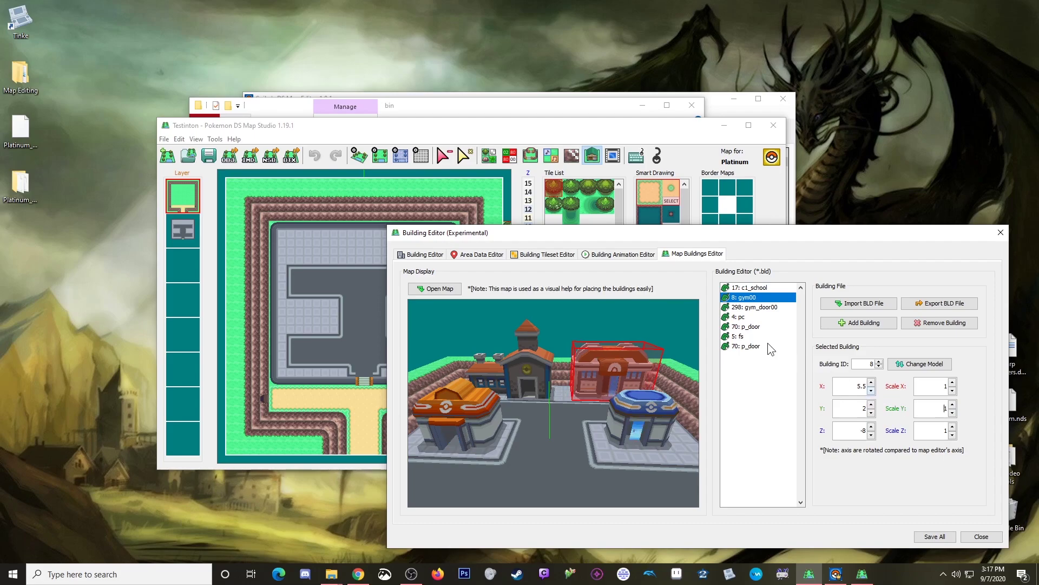
{"action": "left_click", "coordinate": [758, 307]}
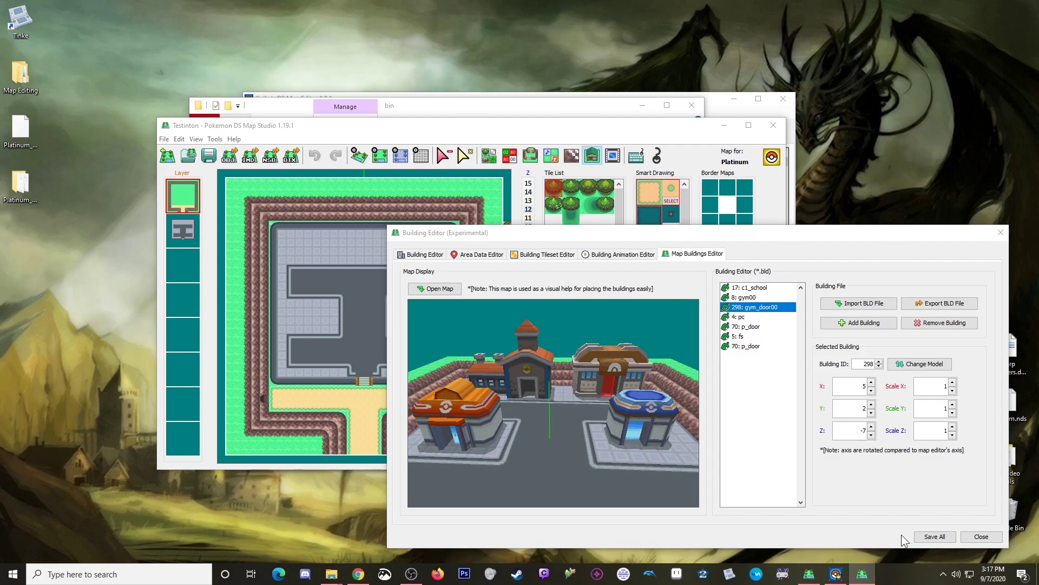
{"action": "left_click", "coordinate": [856, 386]}
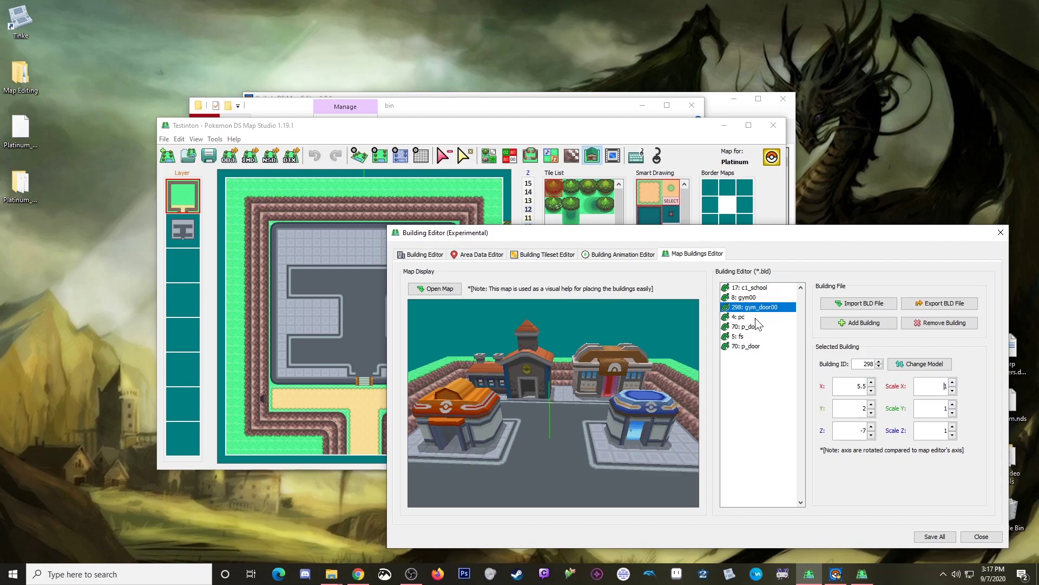
{"action": "left_click", "coordinate": [743, 319]}
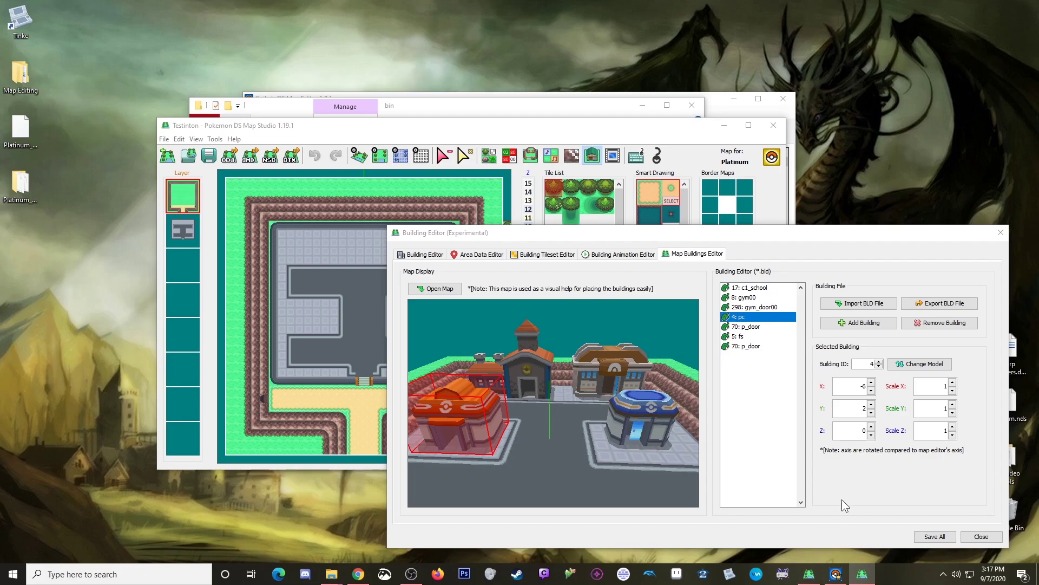
- Set the X position of the pc building to -6.5 and place its p_door at X -6.5, Y 2.039, Z 1.1
{"action": "left_click", "coordinate": [859, 385]}
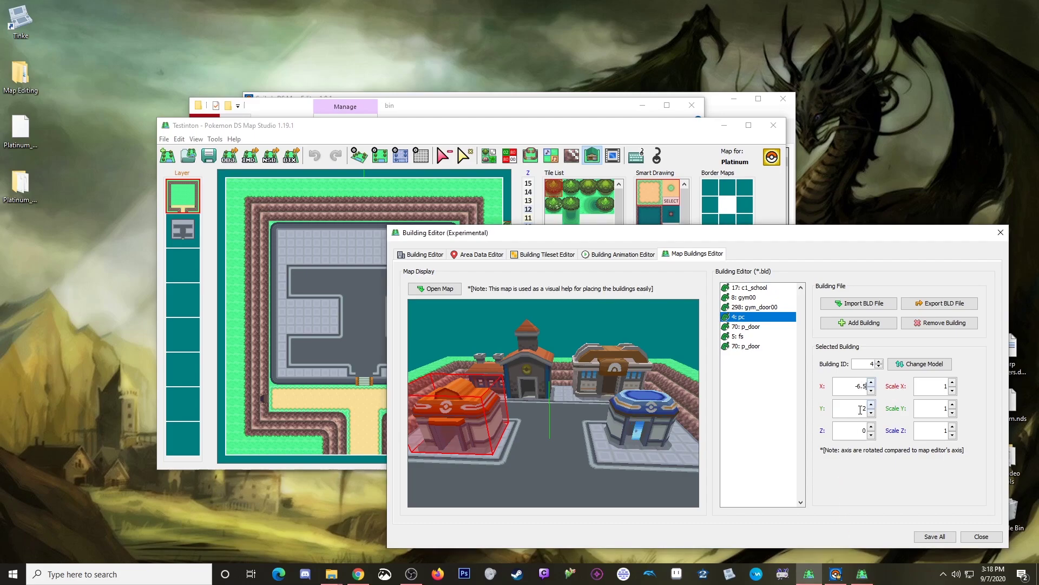
{"action": "key", "text": "Return"}
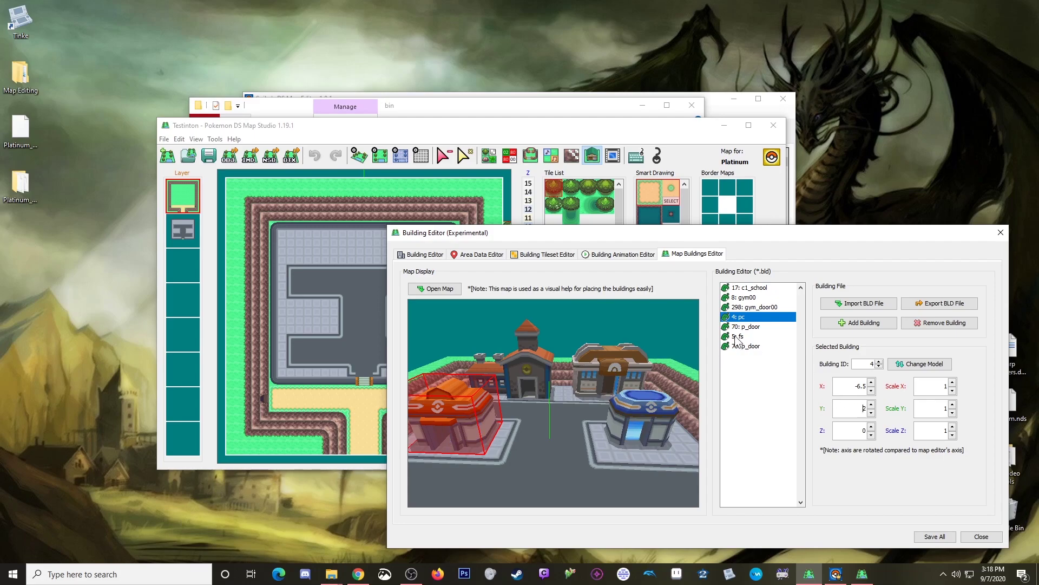
{"action": "left_click", "coordinate": [752, 327]}
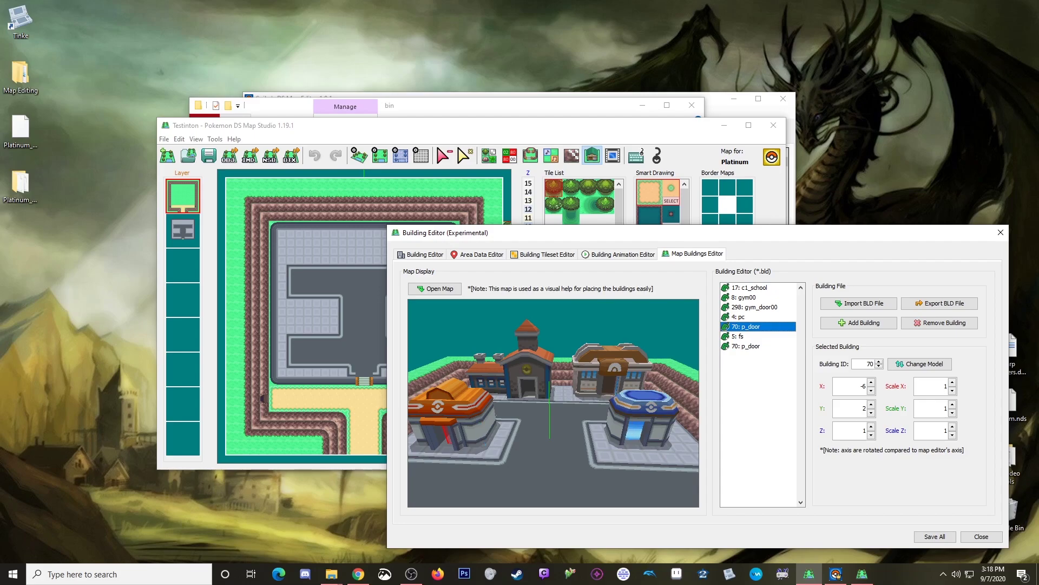
{"action": "key", "text": "alt+Tab"}
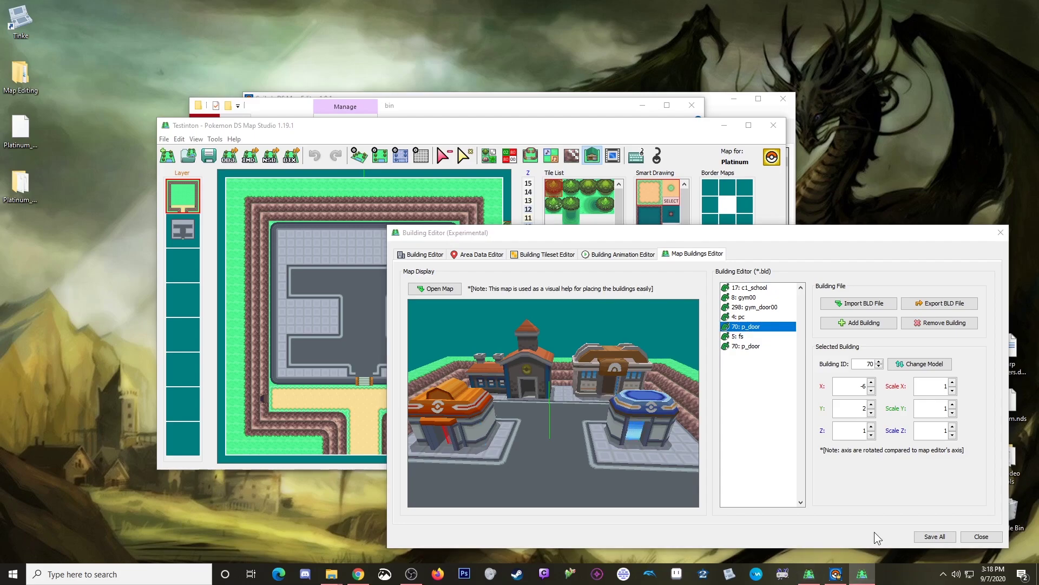
{"action": "left_click", "coordinate": [848, 385]}
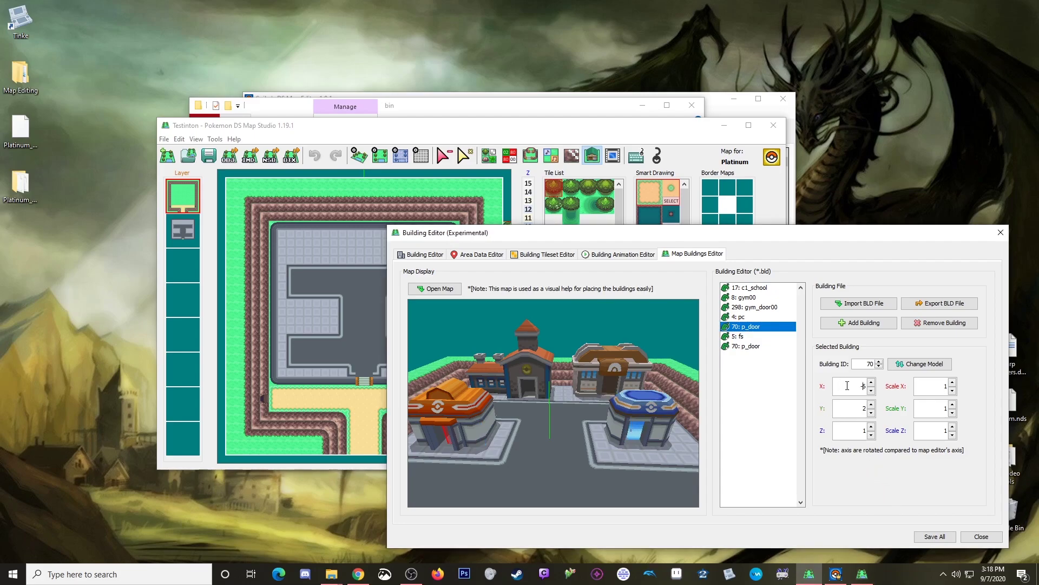
{"action": "type", "text": ".5"}
{"action": "left_click", "coordinate": [852, 404]}
{"action": "type", "text": ".039"}
{"action": "left_click", "coordinate": [859, 432]}
{"action": "type", "text": ".1"}
{"action": "left_click", "coordinate": [925, 432]}
- Set the Z position of the 5: fs building to 0.8
{"action": "left_click_drag", "start_coordinate": [449, 423], "coordinate": [523, 416]}
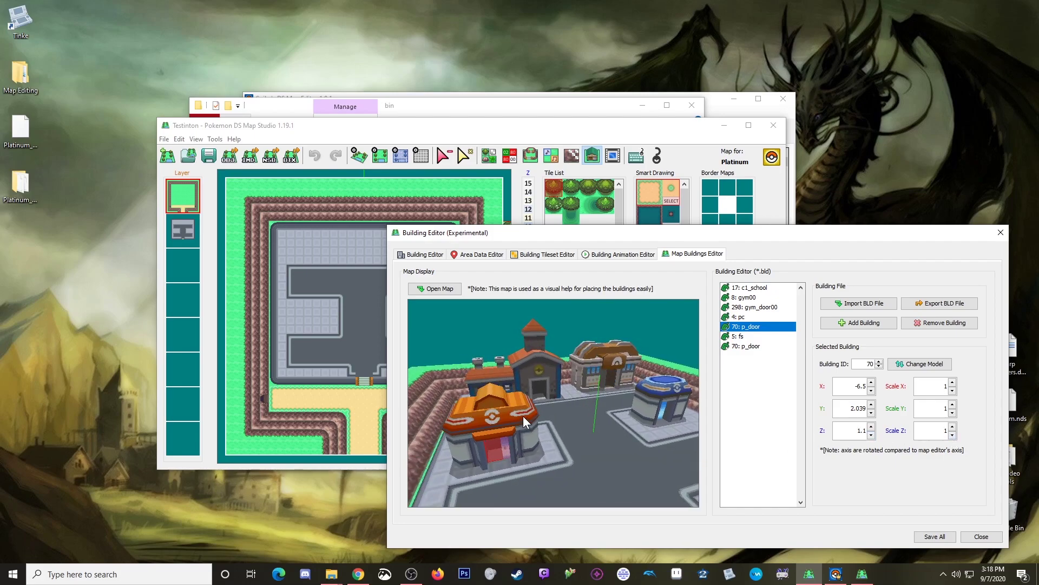
{"action": "left_click_drag", "start_coordinate": [494, 462], "coordinate": [581, 422]}
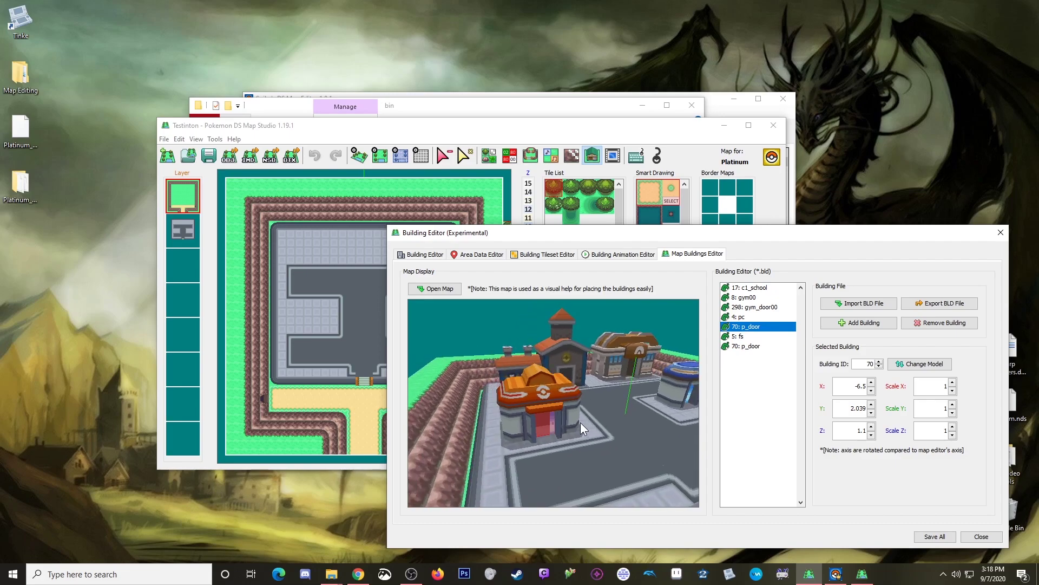
{"action": "scroll", "coordinate": [545, 449], "scroll_direction": "up", "scroll_amount": 3}
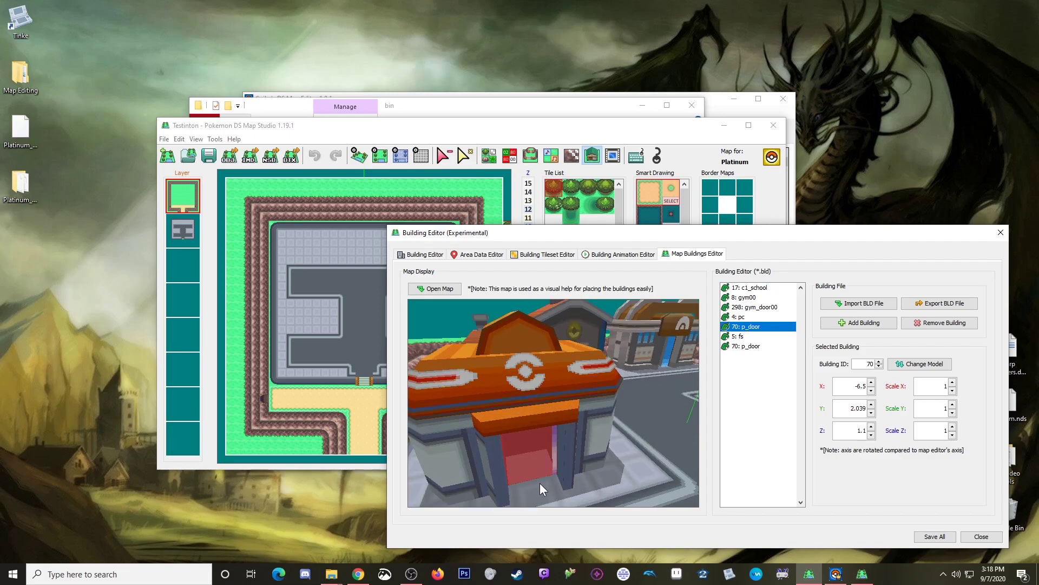
{"action": "mouse_move", "coordinate": [536, 482]}
{"action": "left_mouse_down"}
{"action": "mouse_move", "coordinate": [548, 472]}
{"action": "mouse_move", "coordinate": [539, 450]}
{"action": "mouse_move", "coordinate": [526, 466]}
{"action": "mouse_move", "coordinate": [544, 466]}
{"action": "left_mouse_up"}
{"action": "left_click_drag", "start_coordinate": [605, 447], "coordinate": [514, 470]}
{"action": "left_click", "coordinate": [739, 336]}
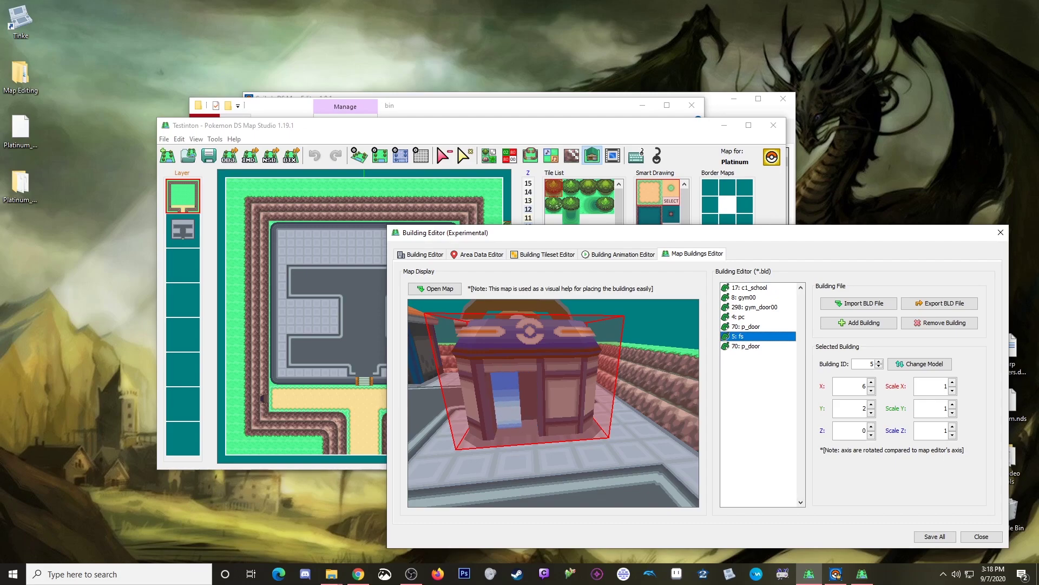
{"action": "left_click", "coordinate": [863, 435]}
{"action": "type", "text": ".8"}
{"action": "left_click", "coordinate": [918, 430]}
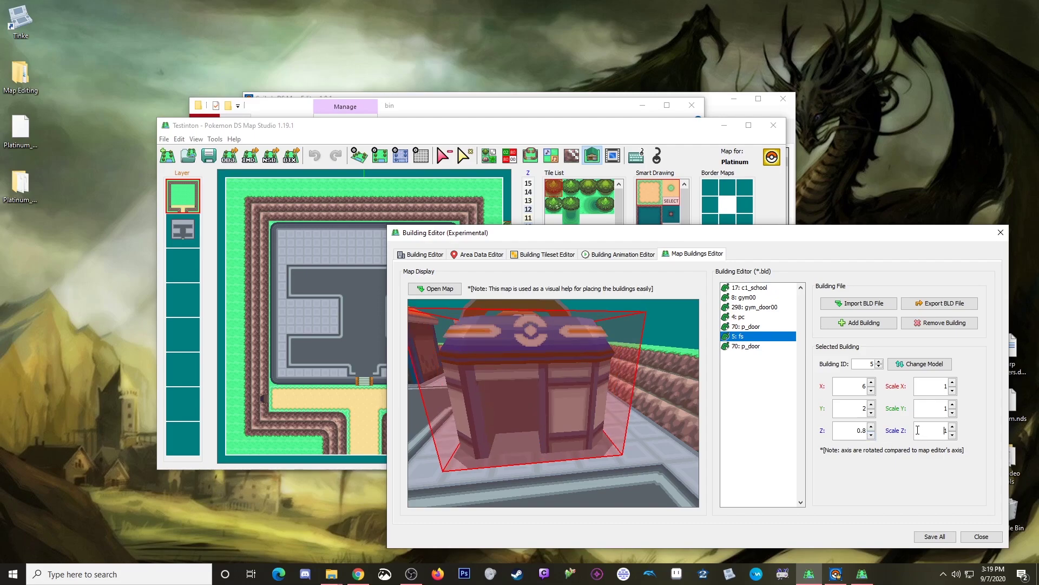
{"action": "mouse_move", "coordinate": [462, 441]}
{"action": "left_mouse_down"}
{"action": "mouse_move", "coordinate": [719, 431]}
{"action": "mouse_move", "coordinate": [686, 404]}
{"action": "mouse_move", "coordinate": [570, 408]}
{"action": "mouse_move", "coordinate": [458, 417]}
{"action": "mouse_move", "coordinate": [450, 432]}
{"action": "mouse_move", "coordinate": [466, 441]}
{"action": "left_mouse_up"}
- Position the p_door of the fs building at X 5.5, Y 2.039, Z 1.125
{"action": "left_click", "coordinate": [746, 346]}
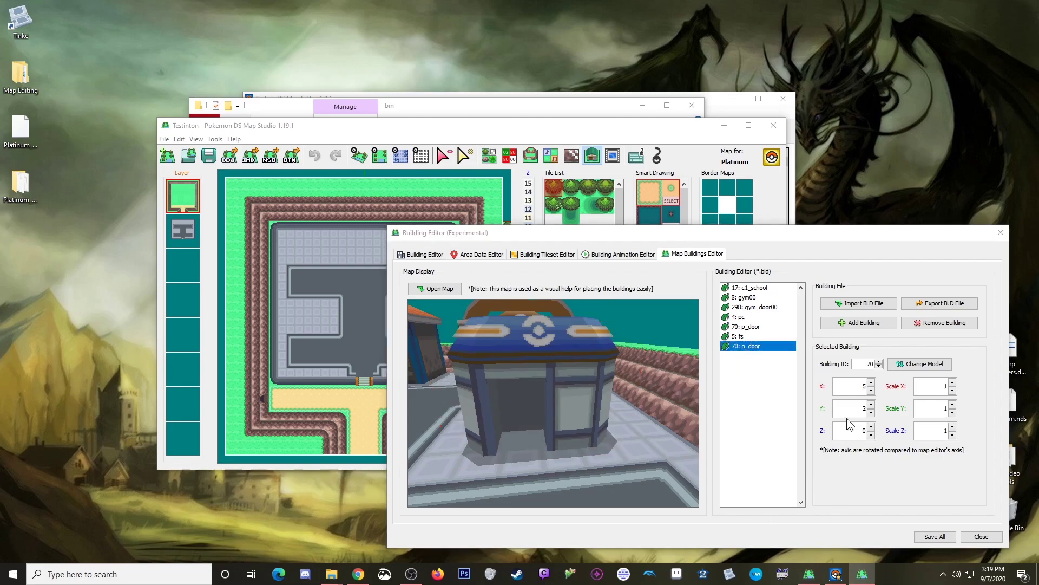
{"action": "left_click", "coordinate": [858, 379]}
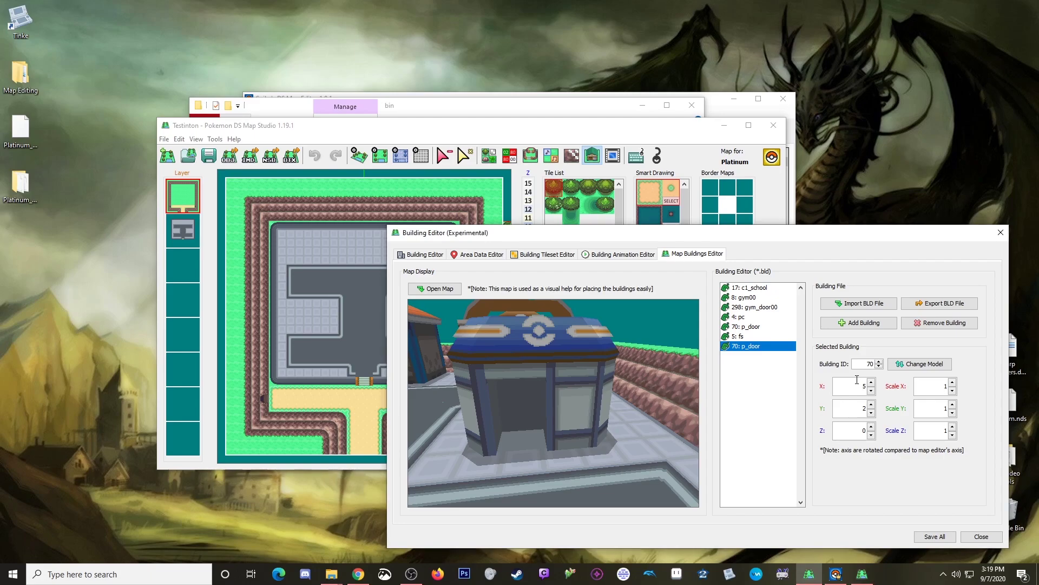
{"action": "type", "text": ".5"}
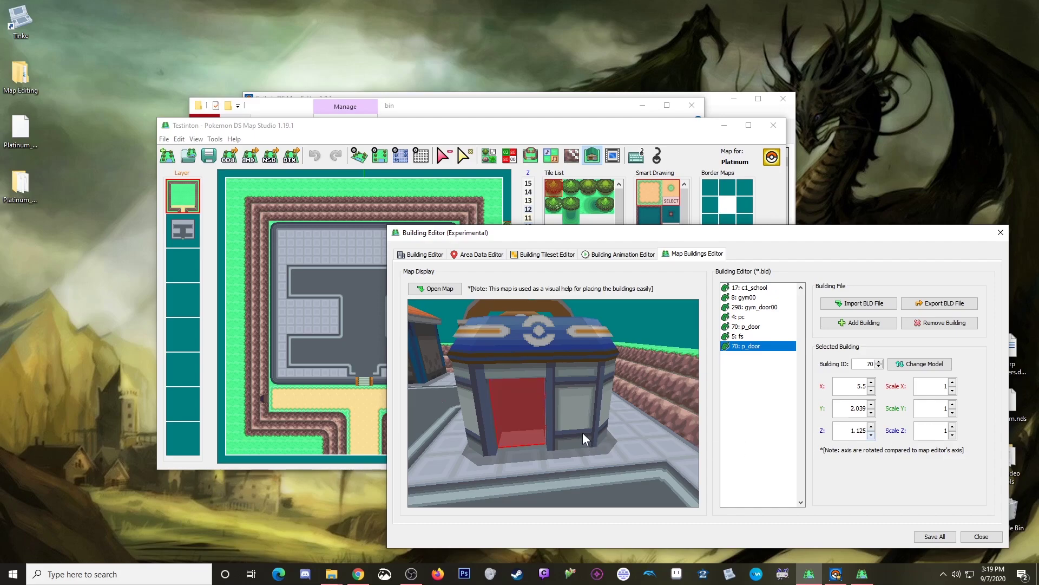
{"action": "mouse_move", "coordinate": [565, 434]}
{"action": "left_mouse_down"}
{"action": "mouse_move", "coordinate": [485, 411]}
{"action": "mouse_move", "coordinate": [535, 439]}
{"action": "mouse_move", "coordinate": [561, 436]}
{"action": "left_mouse_up"}
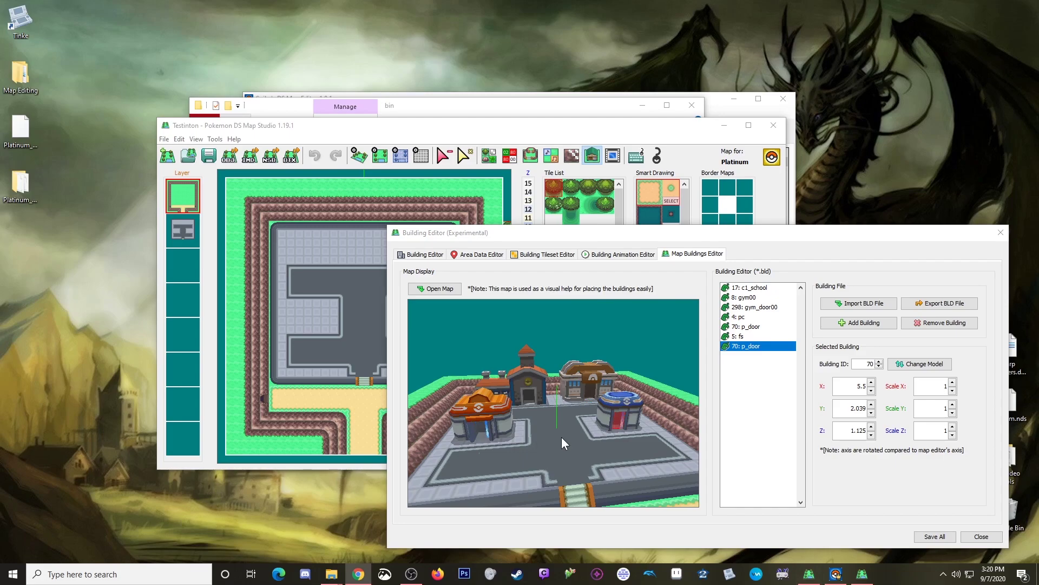
- Save all building files and close the Building Editor
{"action": "scroll", "coordinate": [505, 455], "scroll_direction": "up", "scroll_amount": 5}
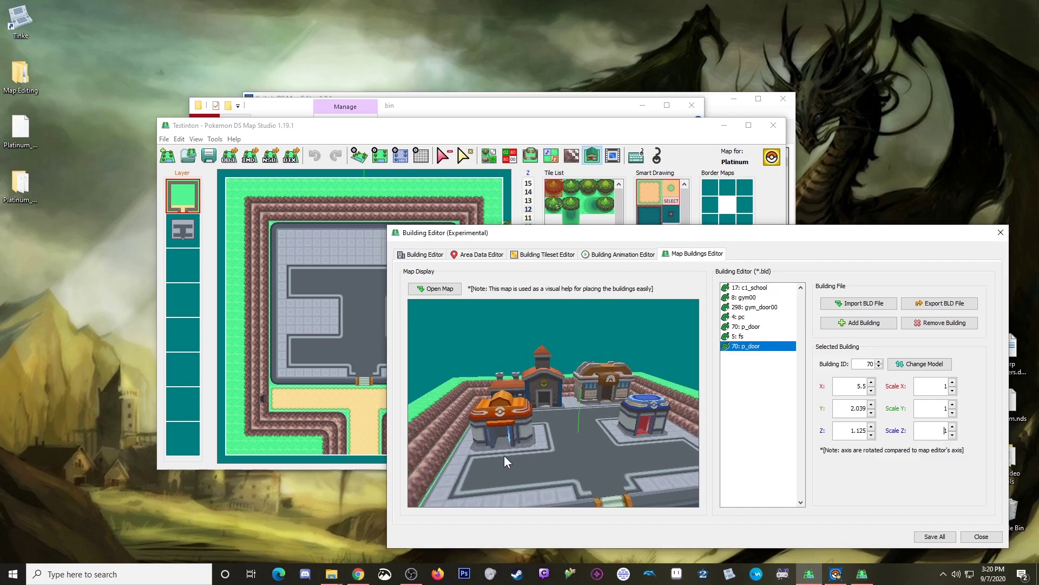
{"action": "scroll", "coordinate": [552, 466], "scroll_direction": "up", "scroll_amount": 4}
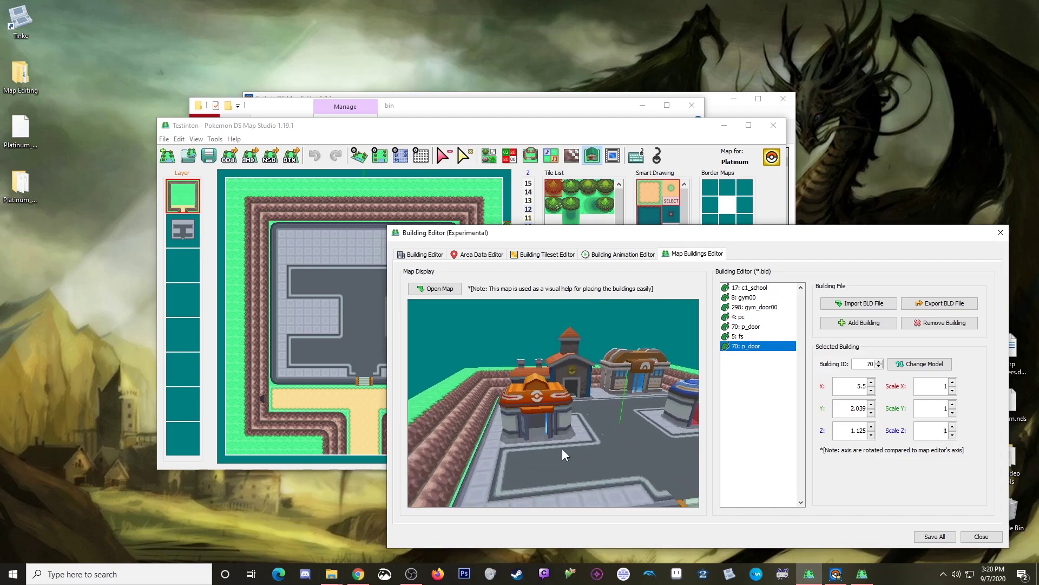
{"action": "scroll", "coordinate": [530, 481], "scroll_direction": "up", "scroll_amount": 5}
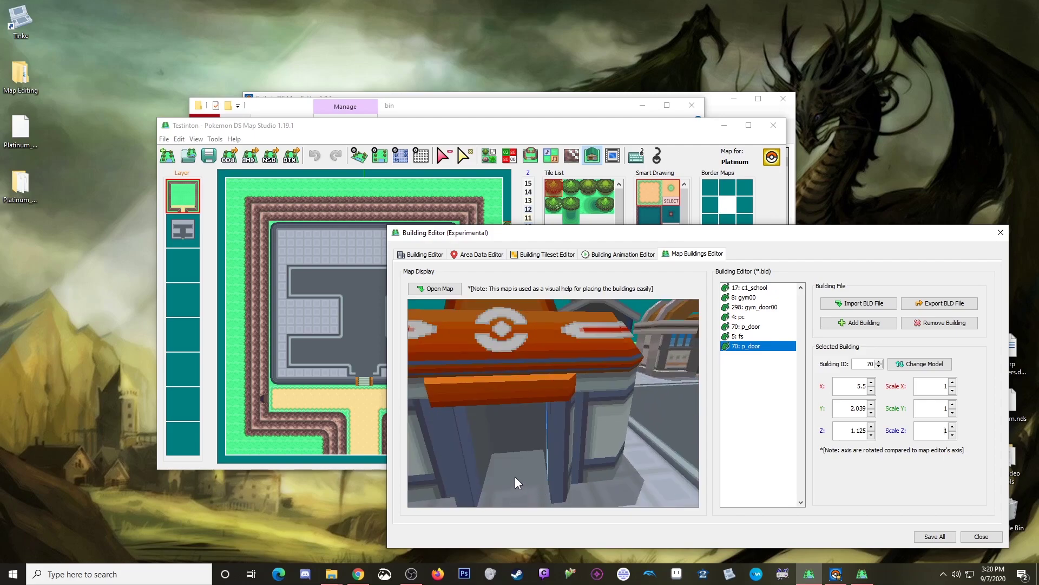
{"action": "scroll", "coordinate": [592, 473], "scroll_direction": "down", "scroll_amount": 8}
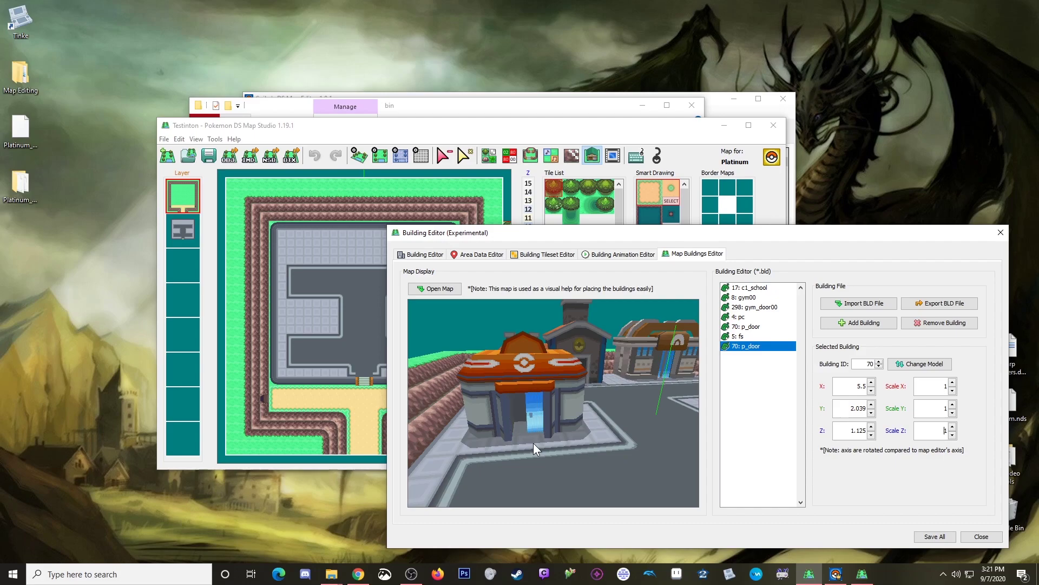
{"action": "left_click", "coordinate": [930, 537]}
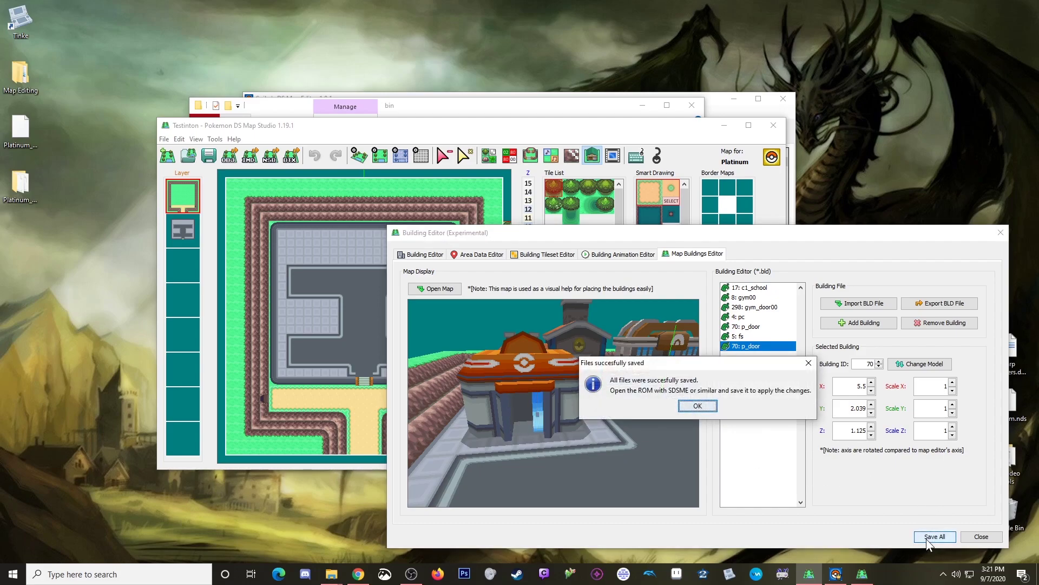
{"action": "left_click", "coordinate": [704, 406]}
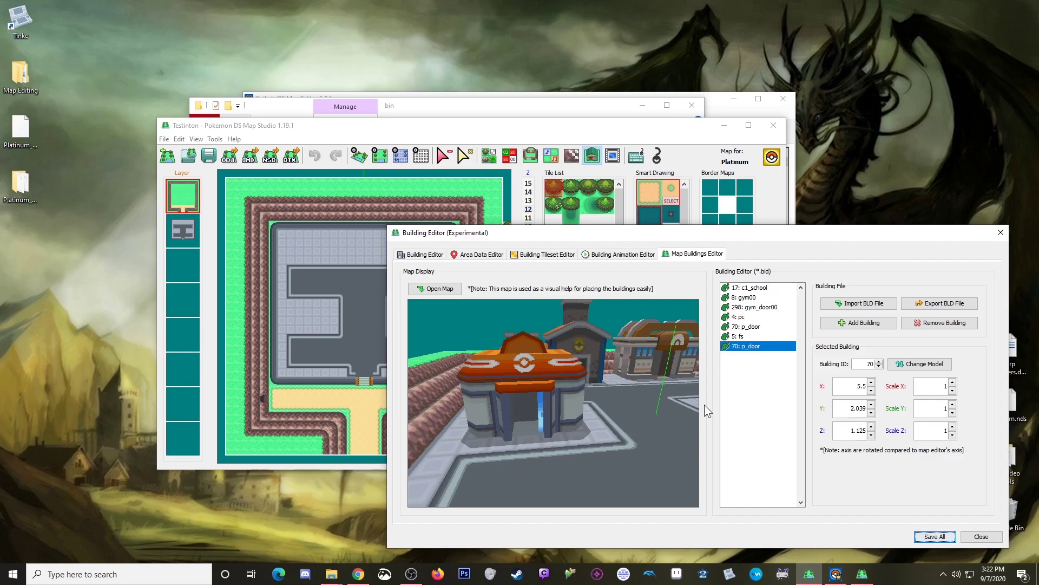
{"action": "left_click", "coordinate": [981, 536]}
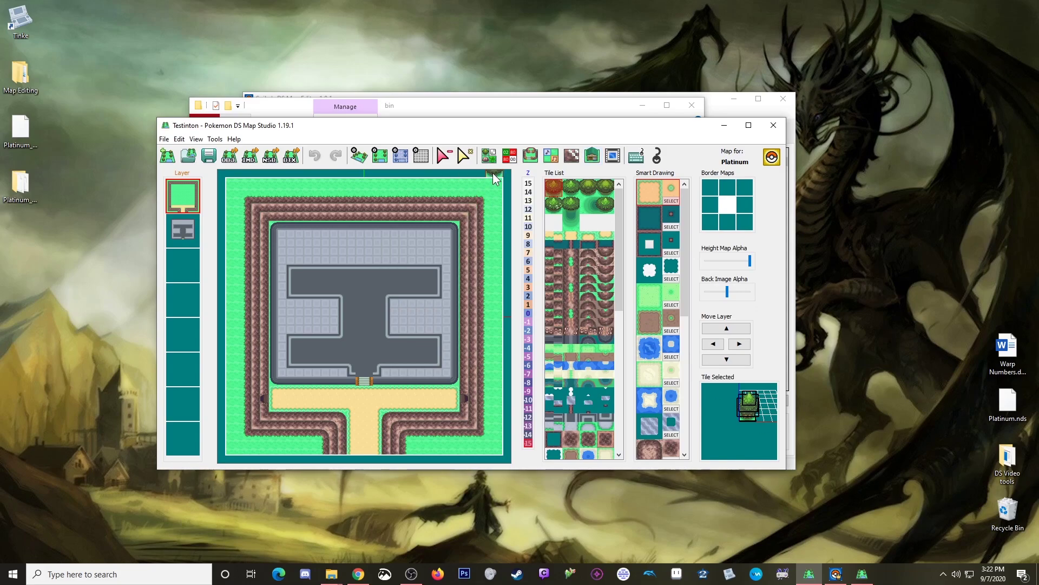
- Open the Collision Editor and review the map's TYPE and COLLISION layers around the building door tiles
{"action": "left_click", "coordinate": [509, 156]}
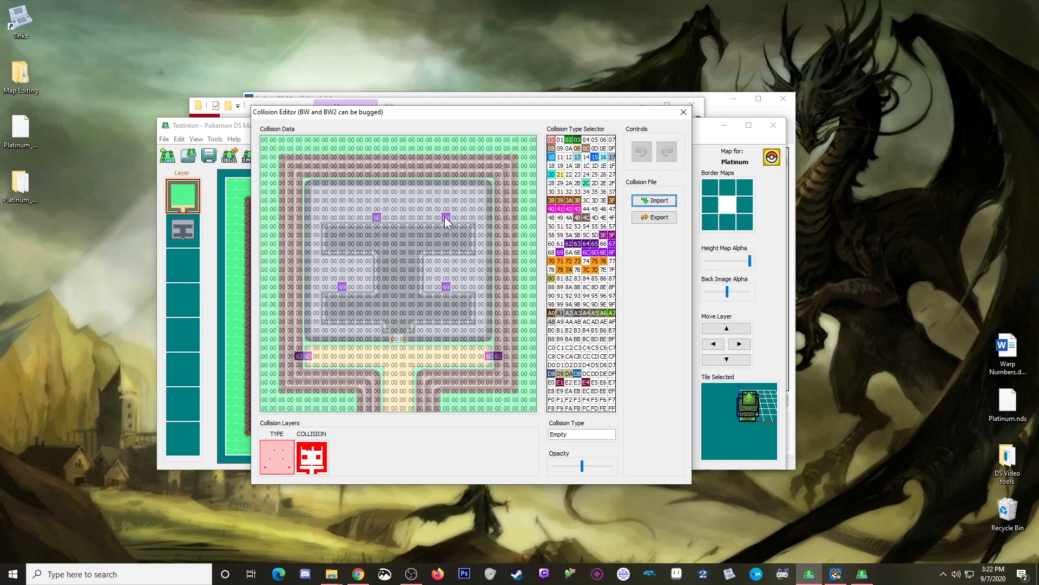
{"action": "left_click", "coordinate": [377, 218]}
{"action": "left_click", "coordinate": [317, 454]}
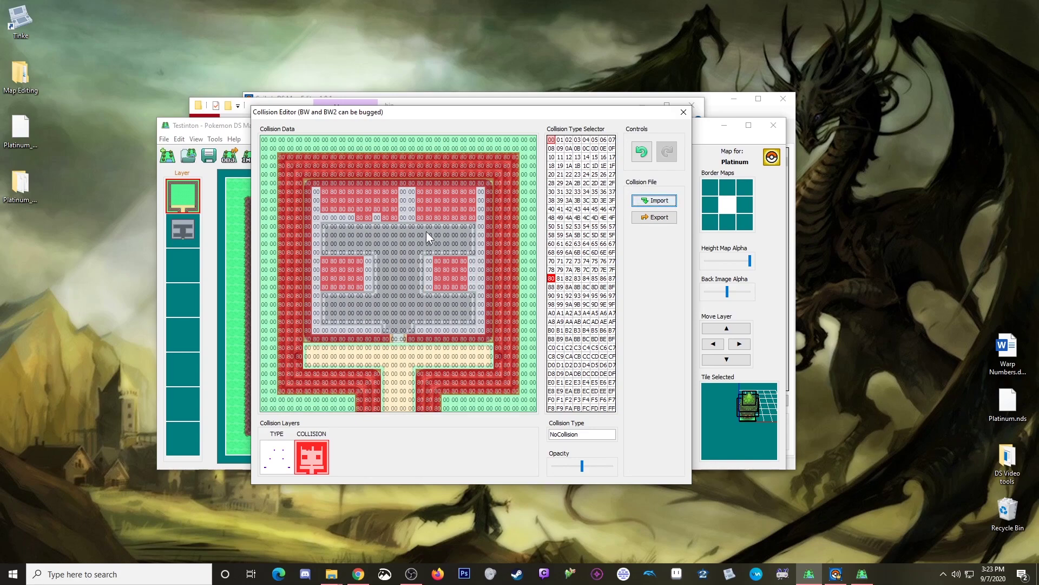
{"action": "left_click", "coordinate": [280, 457]}
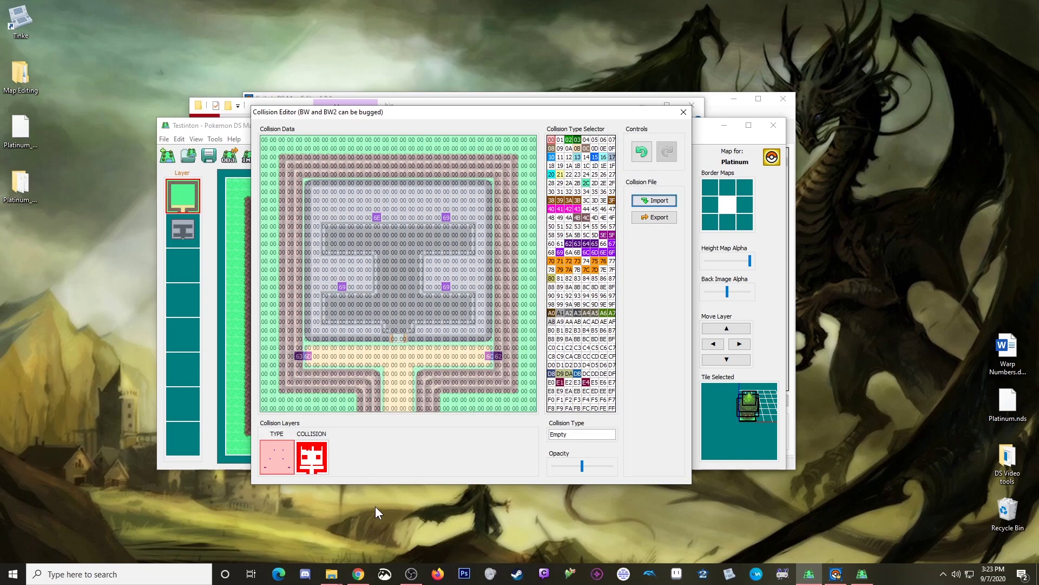
- Capture the Collision Editor window's TYPE layer with Snip & Sketch, then close the Collision Editor
{"action": "left_click", "coordinate": [384, 573]}
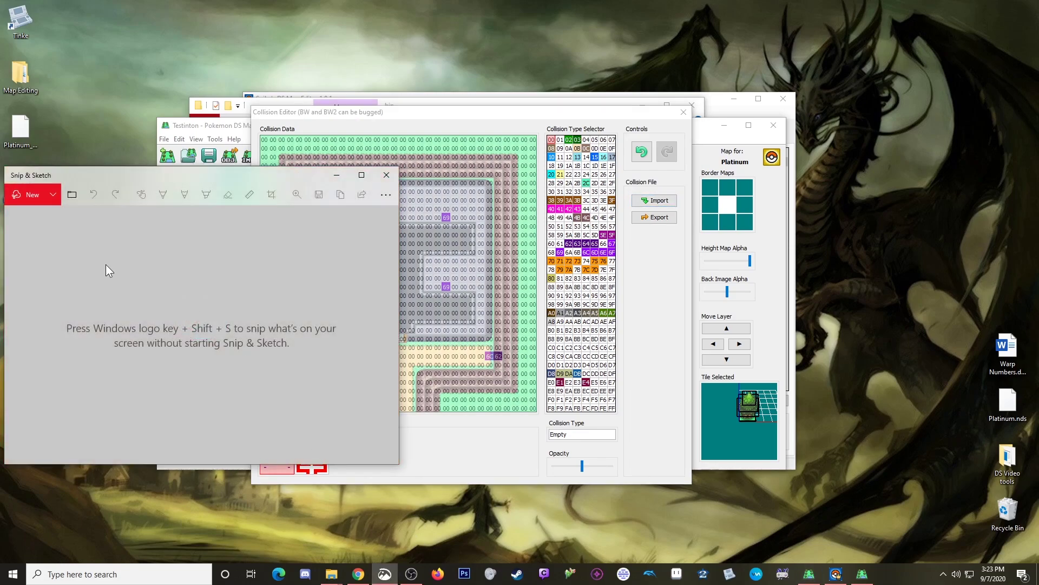
{"action": "left_click", "coordinate": [22, 194]}
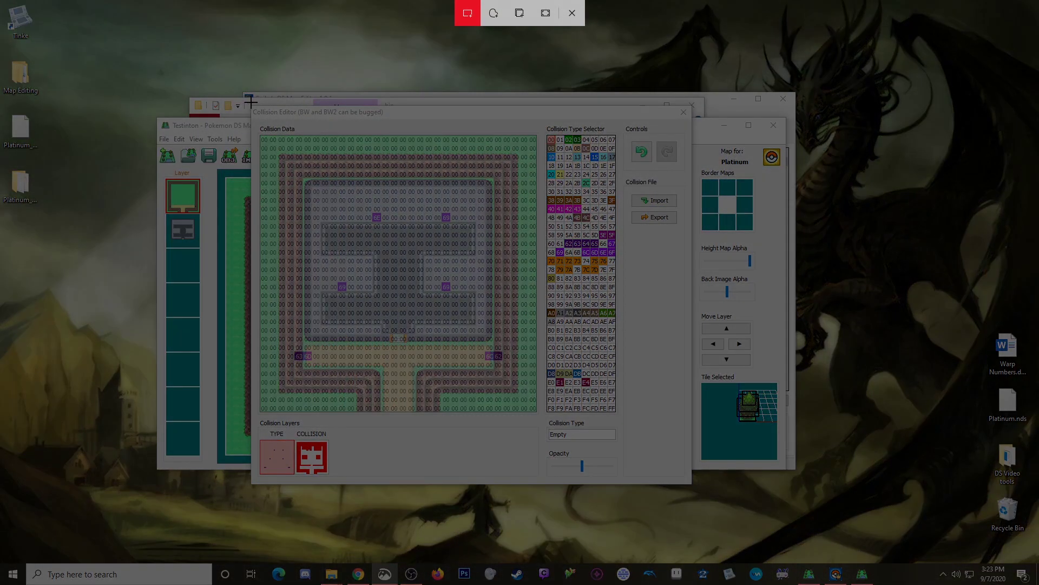
{"action": "mouse_move", "coordinate": [249, 106]}
{"action": "left_mouse_down"}
{"action": "mouse_move", "coordinate": [608, 430]}
{"action": "mouse_move", "coordinate": [694, 495]}
{"action": "mouse_move", "coordinate": [693, 486]}
{"action": "left_mouse_up"}
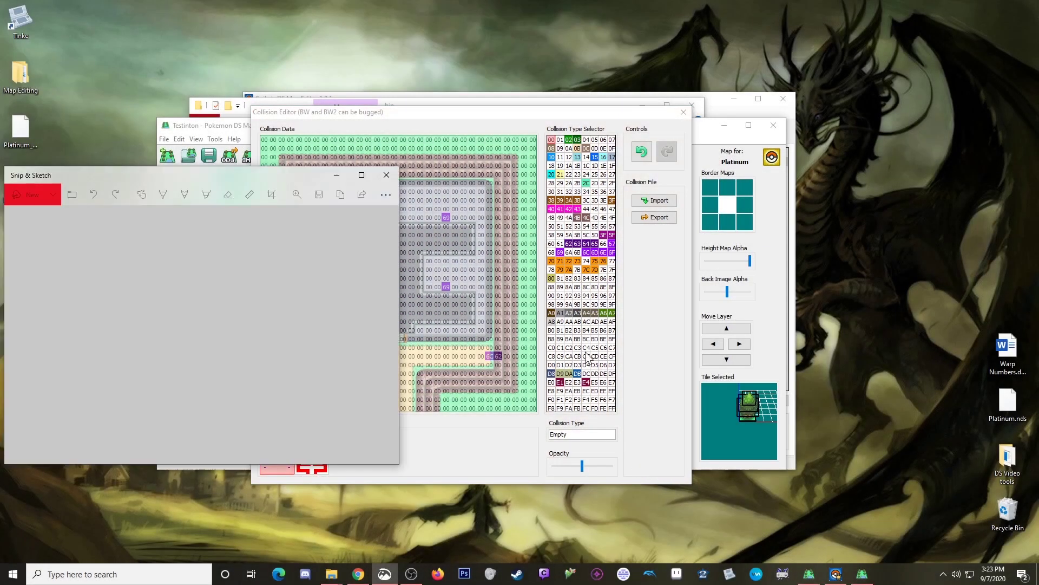
{"action": "left_click_drag", "start_coordinate": [211, 175], "coordinate": [205, 137]}
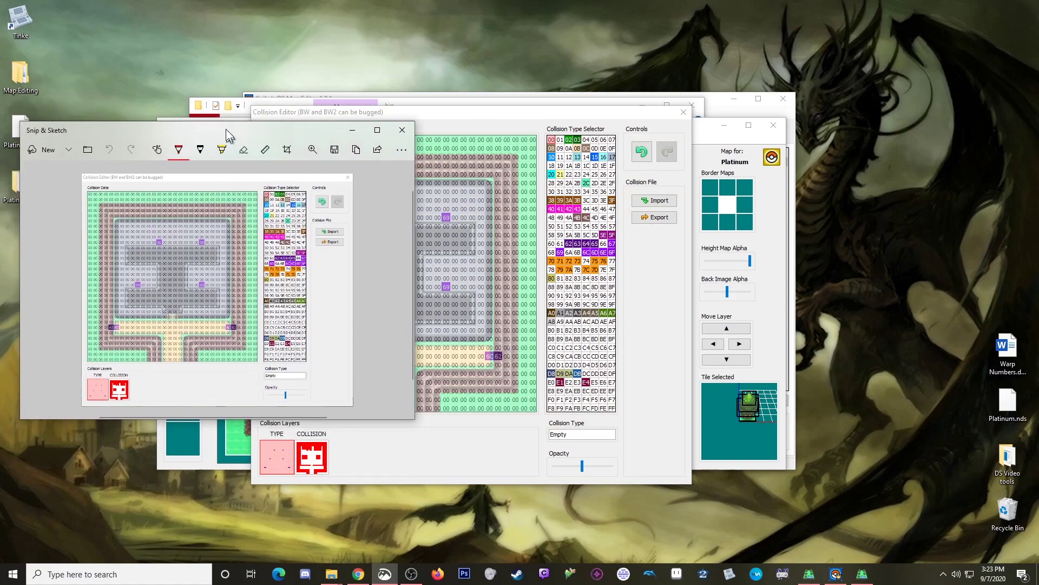
{"action": "left_click", "coordinate": [626, 115]}
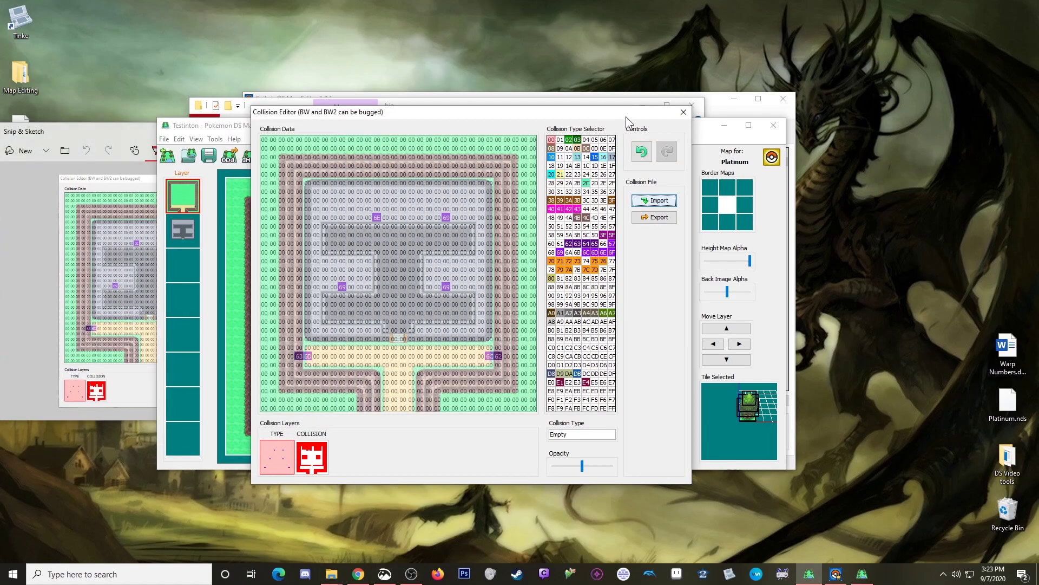
{"action": "left_click", "coordinate": [683, 111]}
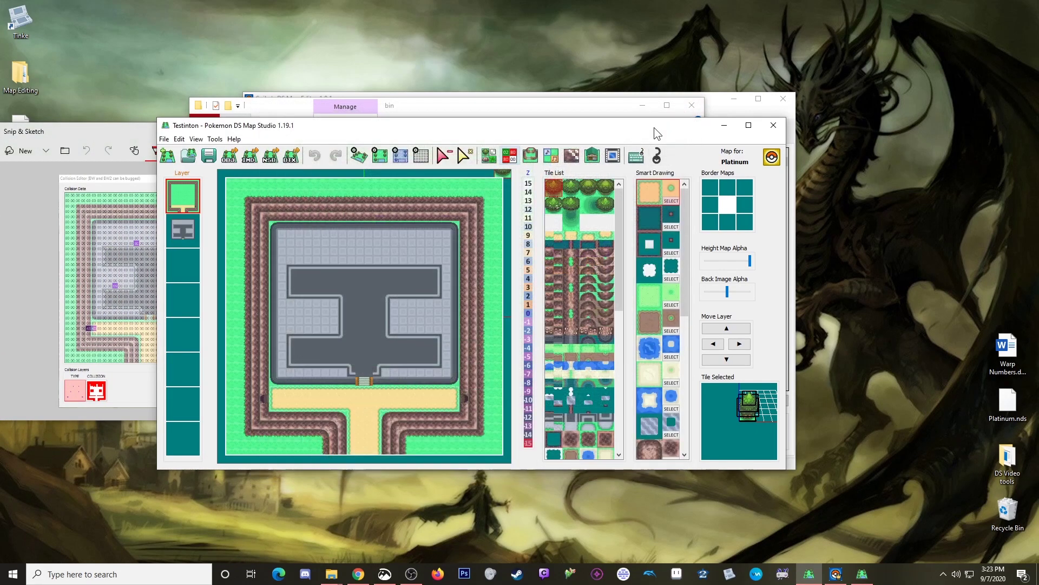
- Reopen the Building Editor from the Platinum_SDSME folder and show the buildings placed on the map
{"action": "left_click", "coordinate": [593, 159]}
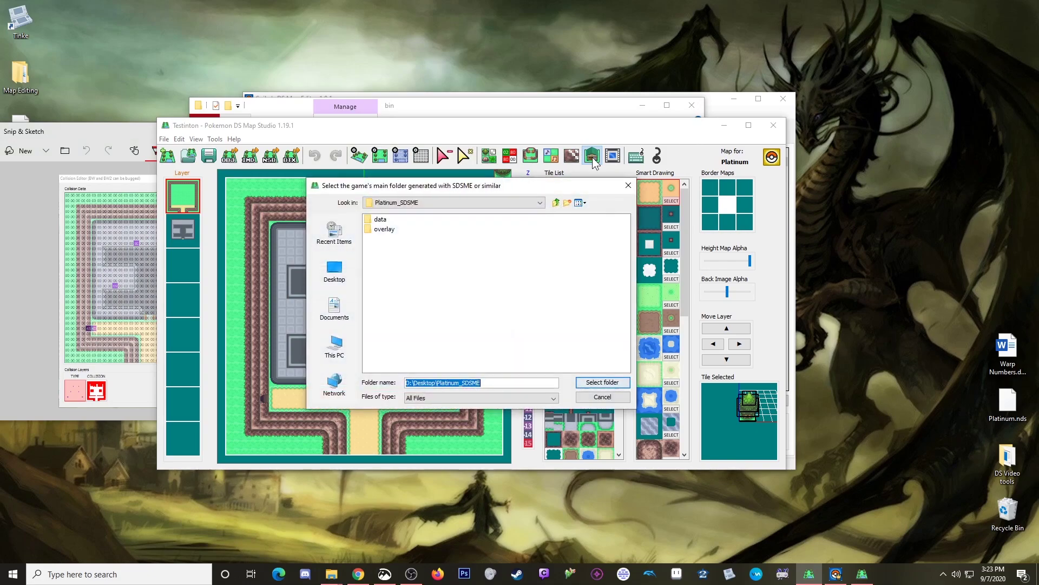
{"action": "left_click", "coordinate": [556, 203]}
{"action": "left_click", "coordinate": [408, 327]}
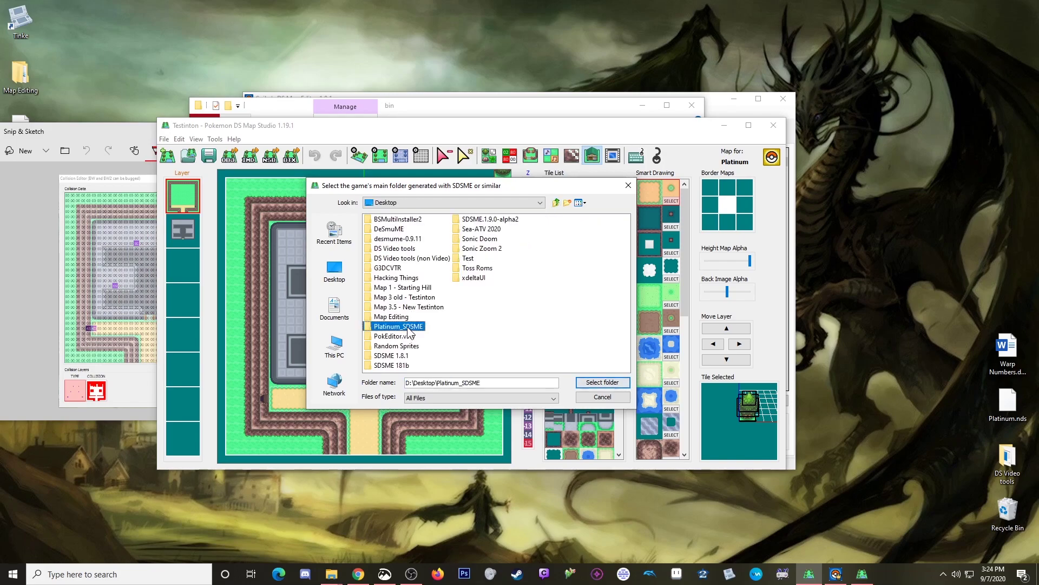
{"action": "left_click", "coordinate": [592, 384]}
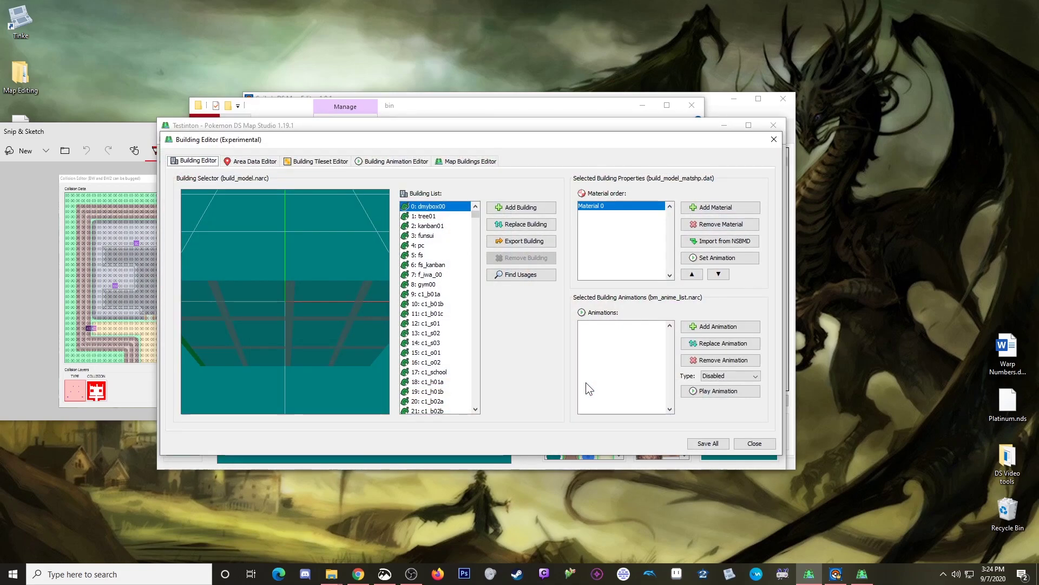
{"action": "left_click", "coordinate": [460, 161]}
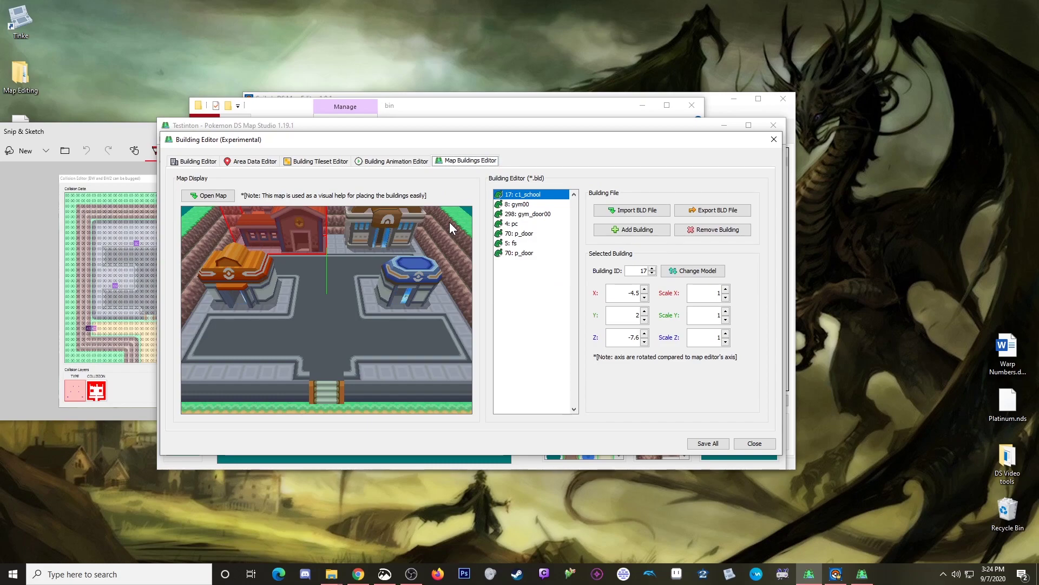
- Arrange the Building Editor and the collision snip side by side, enlarging the snip window for comparison
{"action": "mouse_move", "coordinate": [490, 138]}
{"action": "left_mouse_down"}
{"action": "mouse_move", "coordinate": [587, 145]}
{"action": "mouse_move", "coordinate": [700, 132]}
{"action": "left_mouse_up"}
{"action": "mouse_move", "coordinate": [92, 131]}
{"action": "left_mouse_down"}
{"action": "mouse_move", "coordinate": [88, 48]}
{"action": "mouse_move", "coordinate": [76, 40]}
{"action": "left_mouse_up"}
{"action": "mouse_move", "coordinate": [385, 331]}
{"action": "left_mouse_down"}
{"action": "mouse_move", "coordinate": [465, 401]}
{"action": "mouse_move", "coordinate": [477, 445]}
{"action": "mouse_move", "coordinate": [474, 437]}
{"action": "left_mouse_up"}
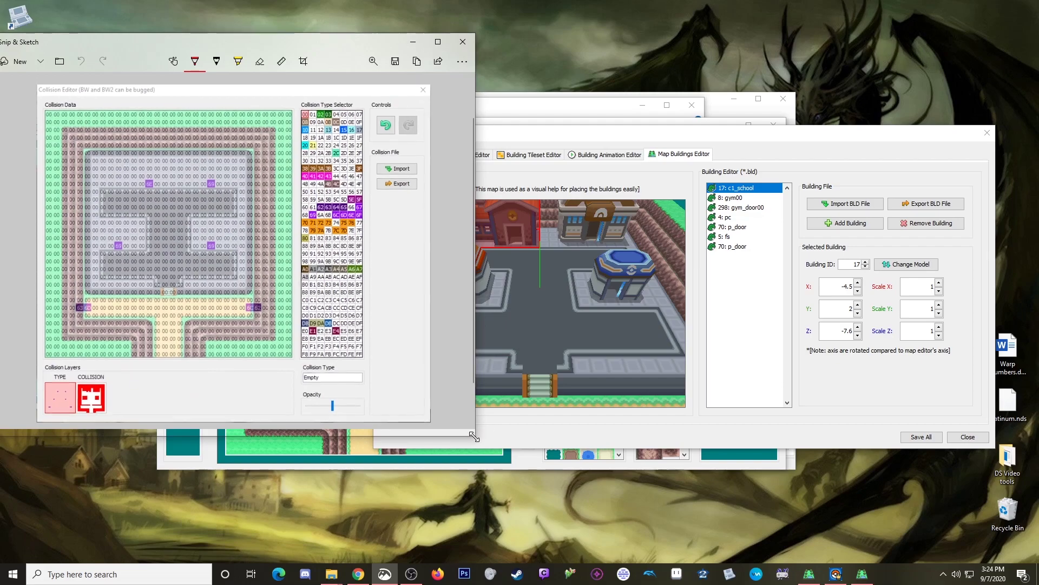
- Compare the door tiles on the collision snip with the school, gym, Pokémon Center and shop doors in the Building Editor's map display
{"action": "left_click_drag", "start_coordinate": [266, 47], "coordinate": [264, 82]}
{"action": "key", "text": "alt+Tab"}
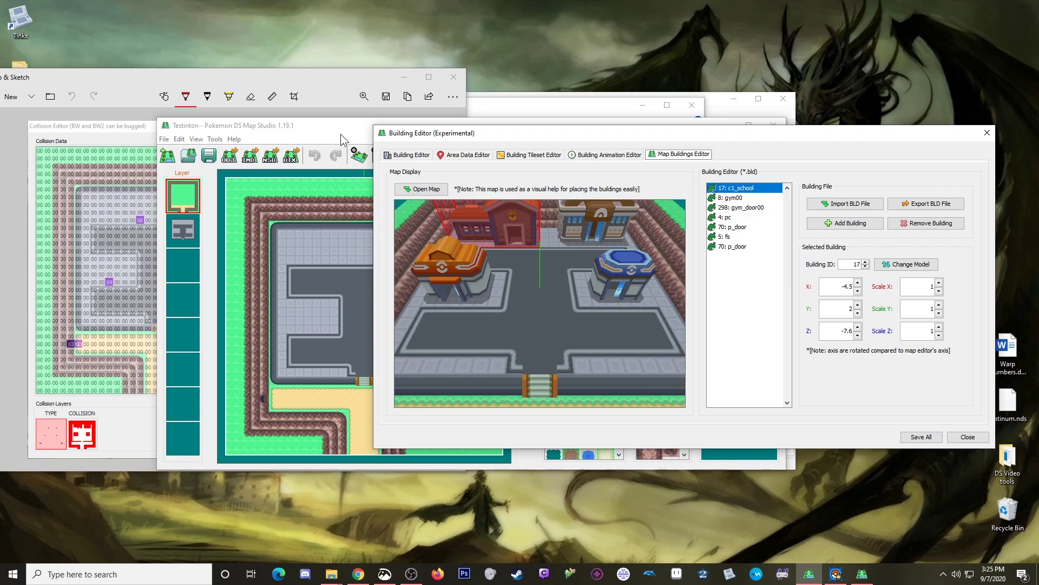
{"action": "left_click", "coordinate": [307, 79]}
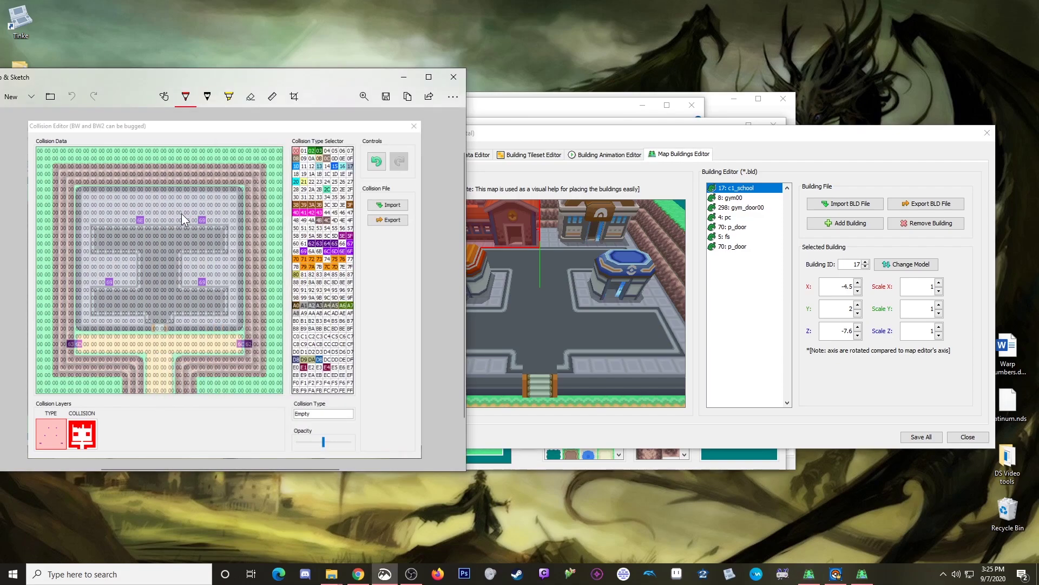
{"action": "left_click", "coordinate": [515, 241]}
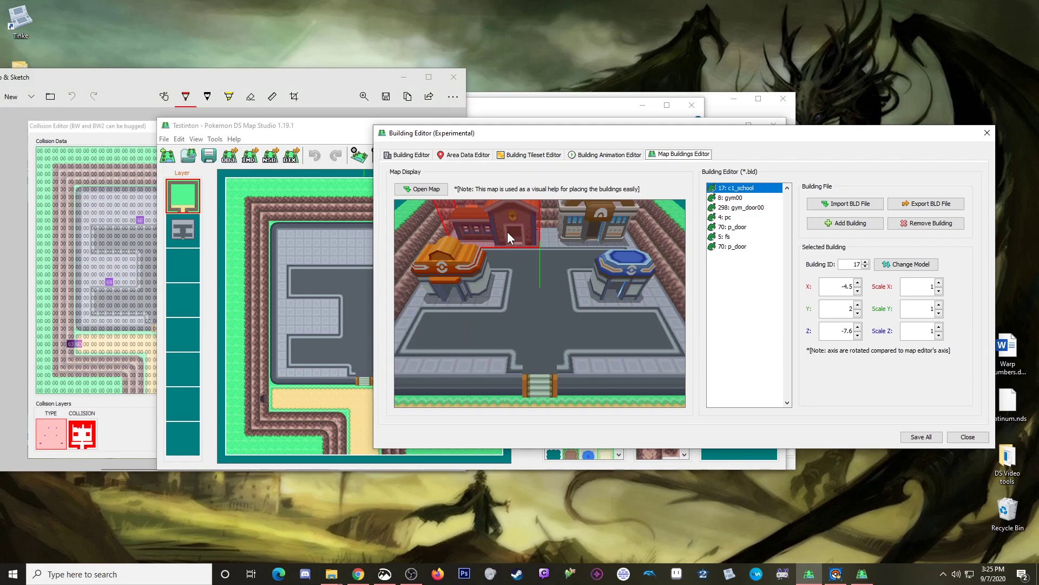
{"action": "left_click", "coordinate": [322, 78]}
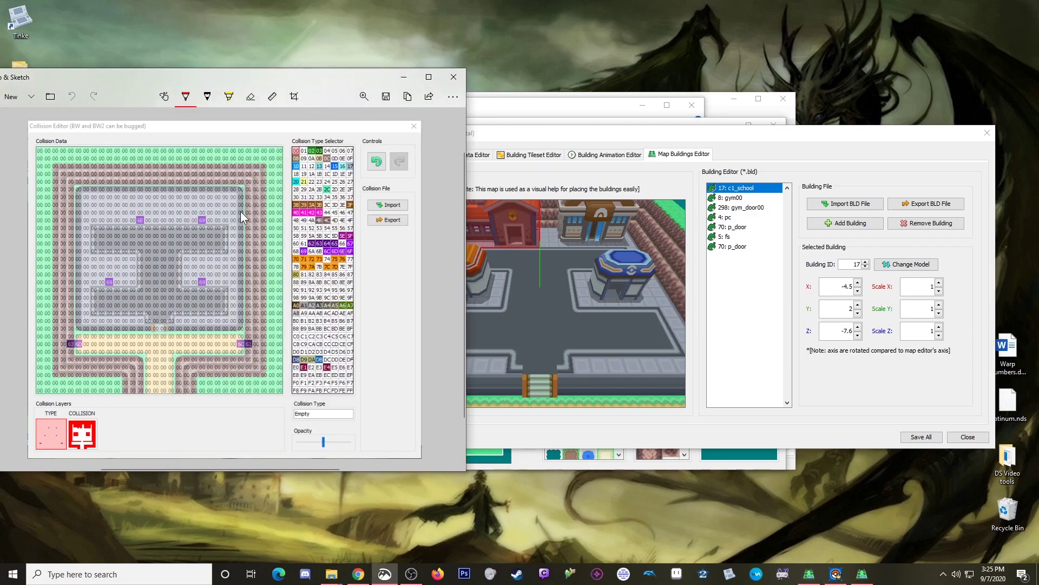
{"action": "left_click", "coordinate": [592, 242]}
{"action": "left_click", "coordinate": [254, 86]}
{"action": "left_click", "coordinate": [590, 313]}
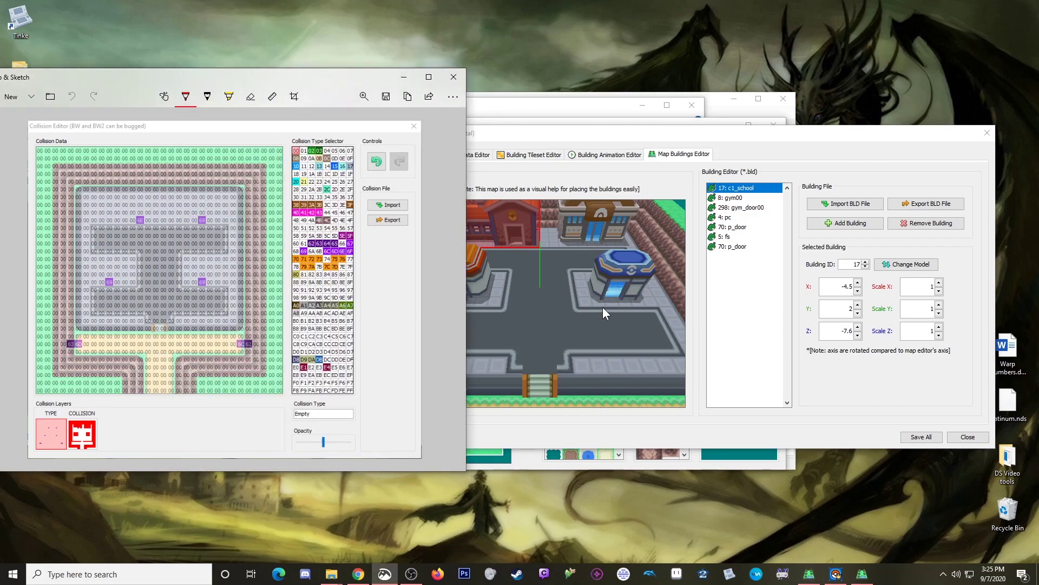
{"action": "left_click", "coordinate": [609, 303]}
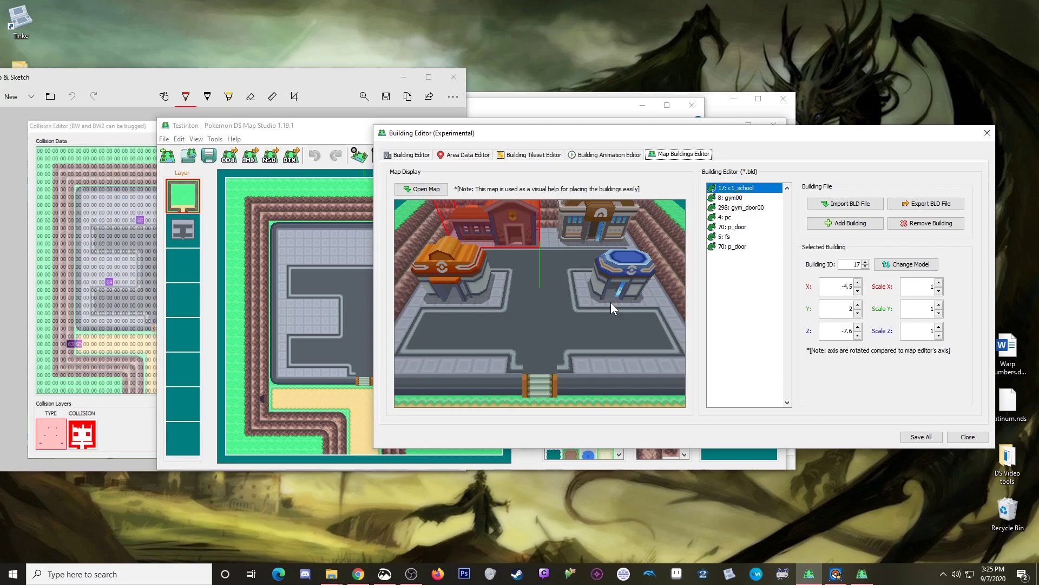
{"action": "left_click_drag", "start_coordinate": [502, 309], "coordinate": [559, 317]}
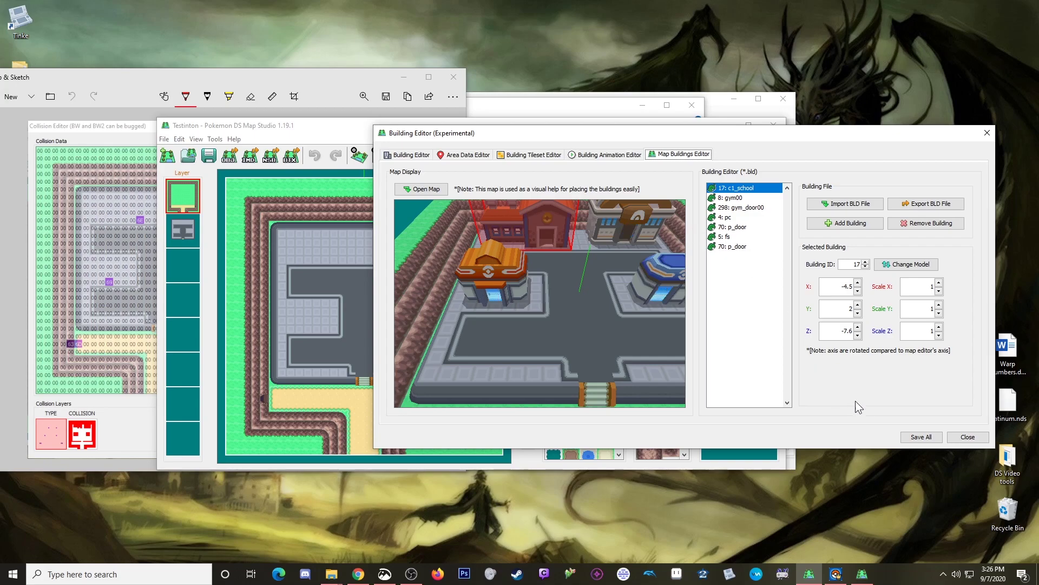
- Save all building changes for the Testinton map and close the Building Editor
{"action": "left_click", "coordinate": [927, 441]}
{"action": "left_click", "coordinate": [697, 306]}
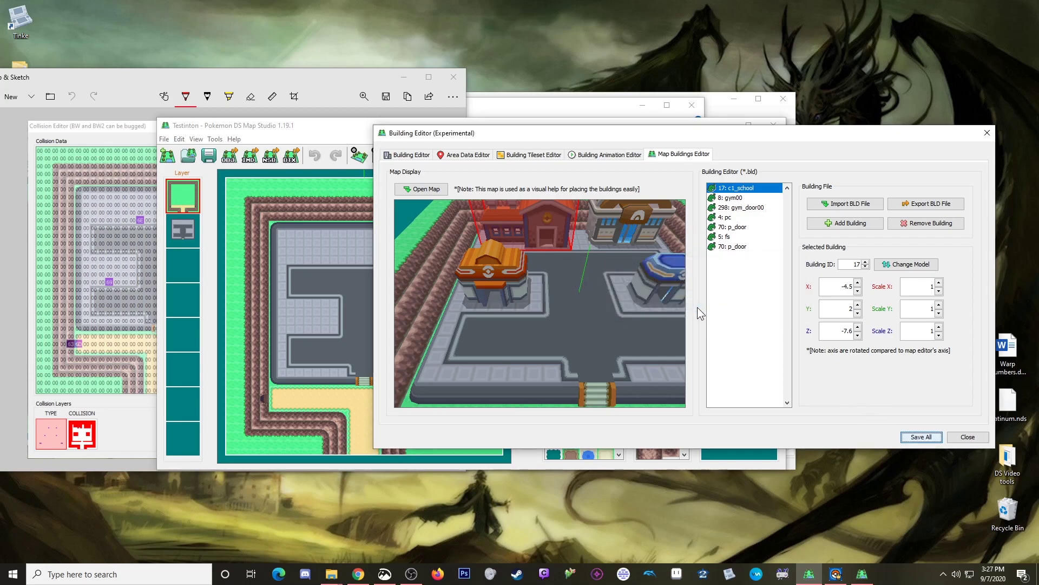
{"action": "left_click", "coordinate": [968, 437]}
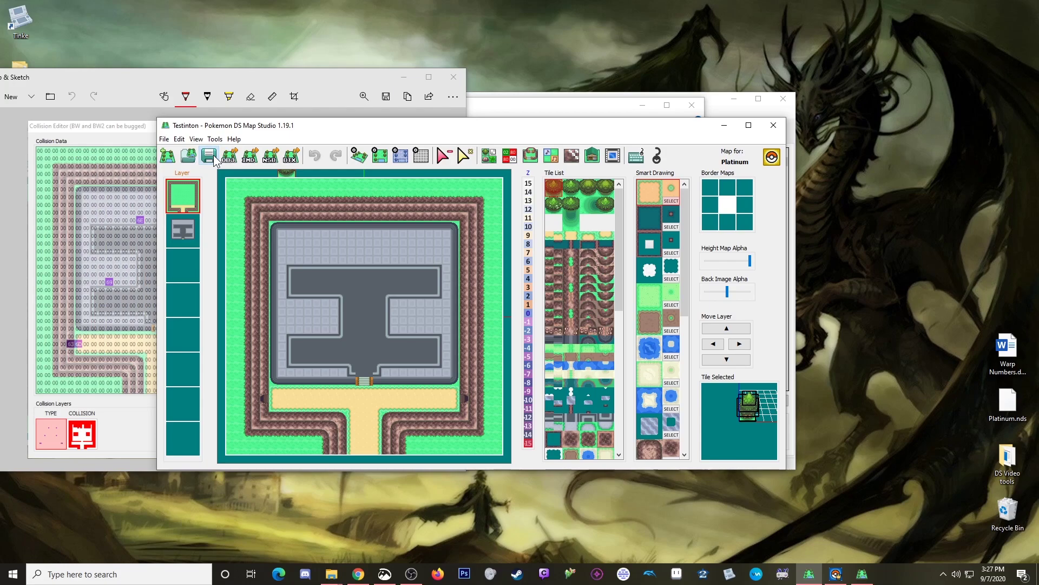
- Minimize Pokemon DS Map Studio, the collision snip and the file window, and switch to Spiky's DS Map Editor
{"action": "left_click", "coordinate": [724, 125]}
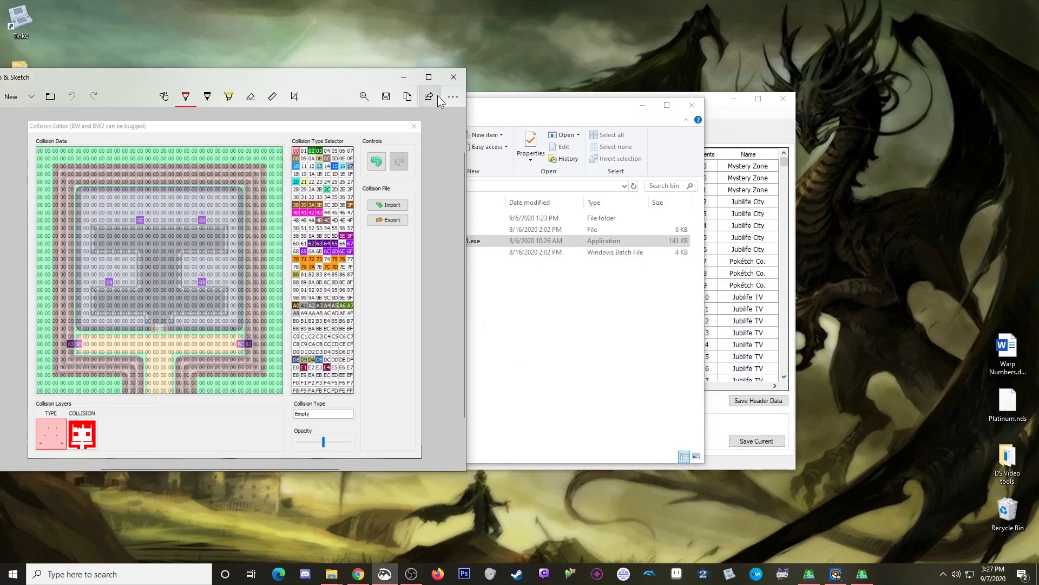
{"action": "left_click", "coordinate": [403, 76]}
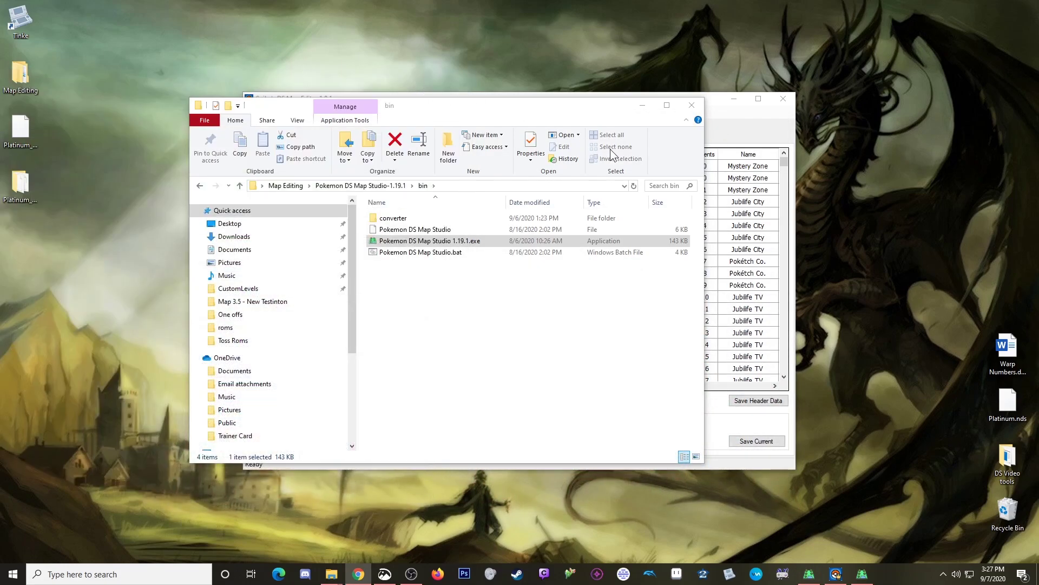
{"action": "left_click", "coordinate": [639, 109]}
{"action": "left_click_drag", "start_coordinate": [586, 99], "coordinate": [576, 114]}
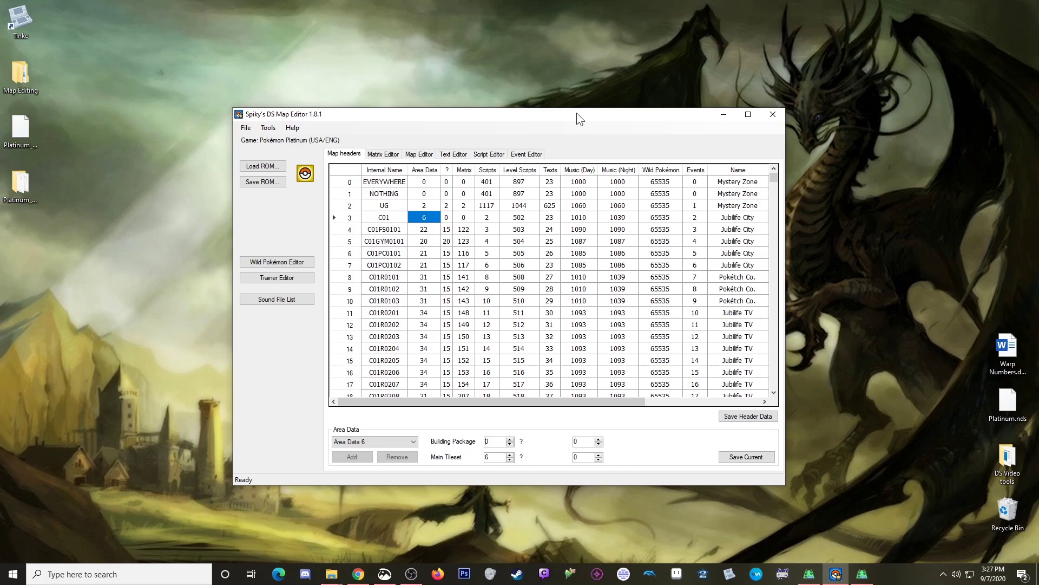
- Load the ROM Platinum_Maps_Clean3map.nds from the Desktop and dismiss the map header message
{"action": "left_click", "coordinate": [273, 172]}
{"action": "scroll", "coordinate": [370, 247], "scroll_direction": "down", "scroll_amount": 3}
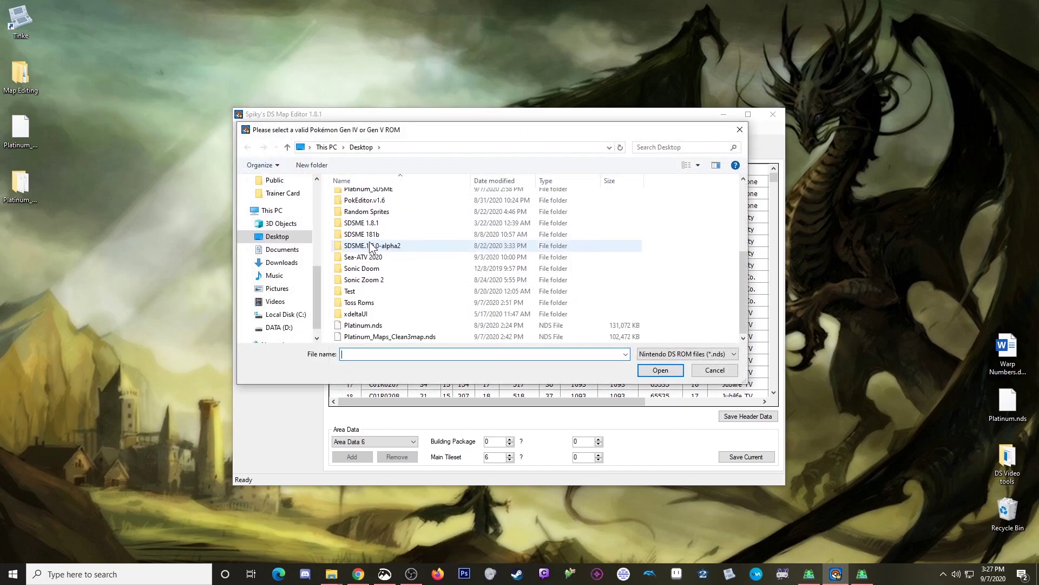
{"action": "left_click", "coordinate": [407, 337]}
{"action": "left_click", "coordinate": [661, 370]}
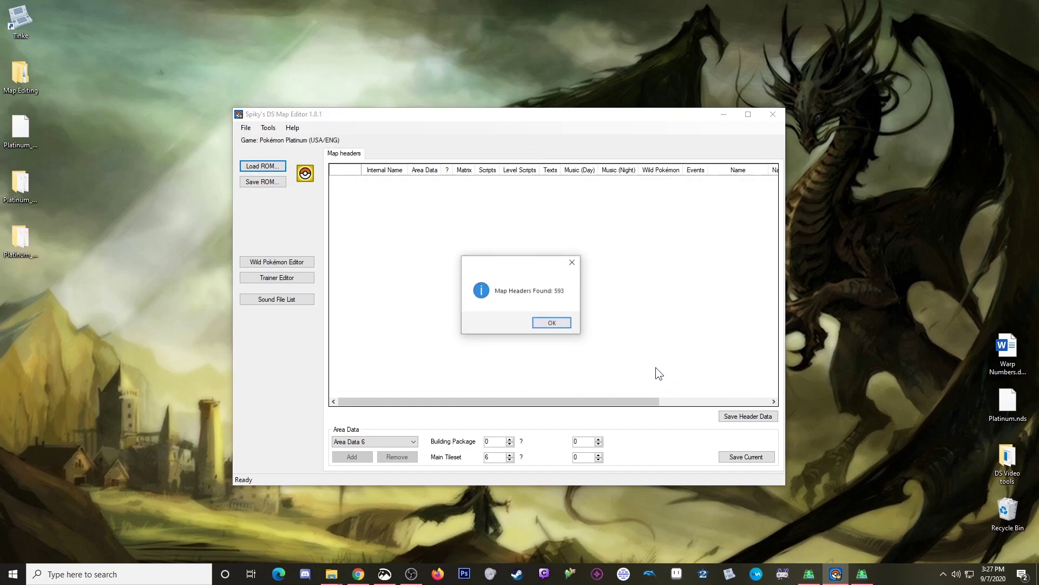
{"action": "left_click", "coordinate": [552, 323]}
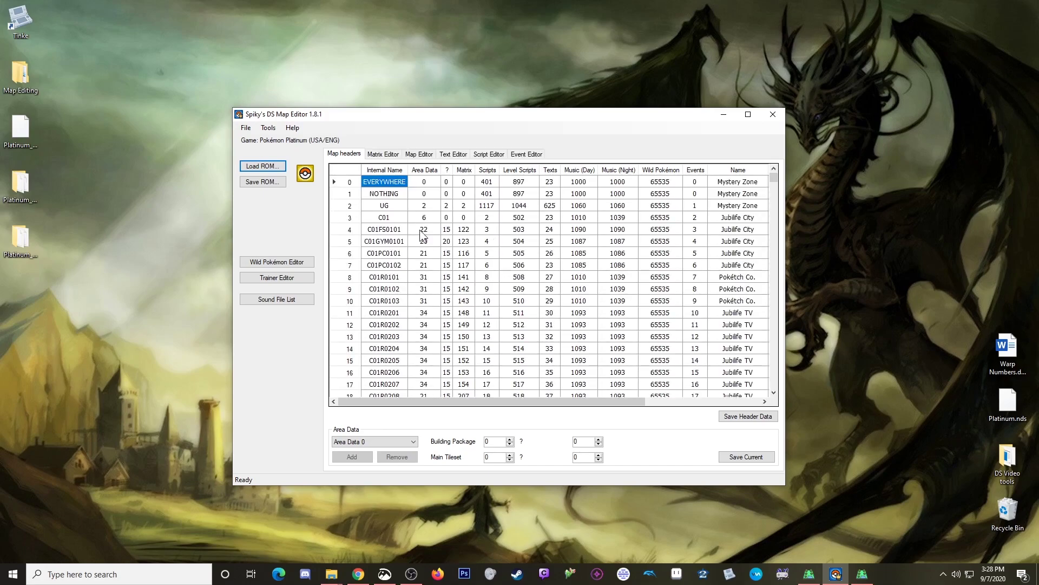
- Open map file 0004 in the Map Editor from the map files grid of Matrix 0
{"action": "left_click", "coordinate": [378, 154]}
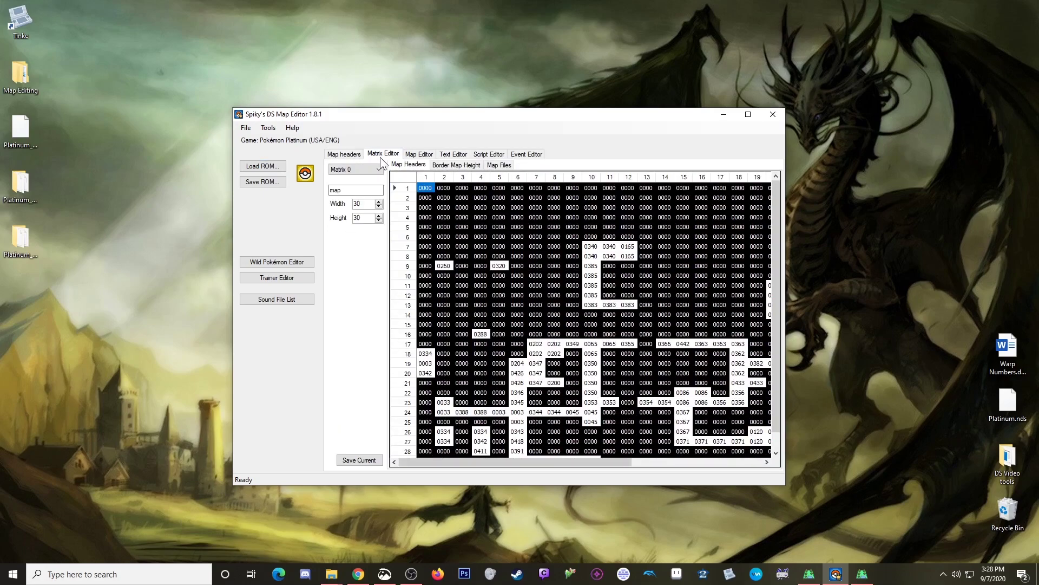
{"action": "left_click", "coordinate": [496, 166]}
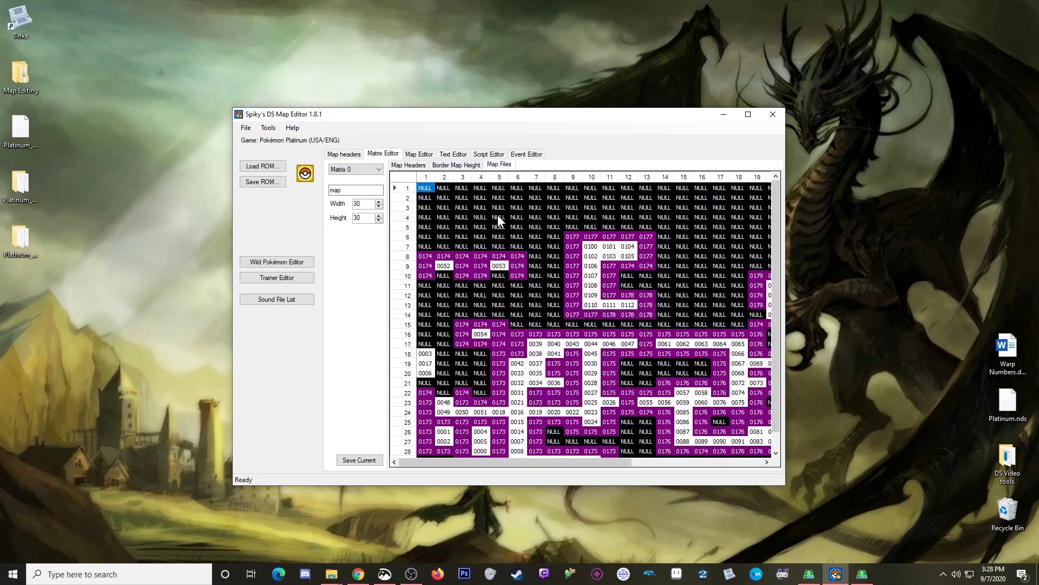
{"action": "left_click", "coordinate": [483, 431]}
{"action": "double_click", "coordinate": [484, 433]}
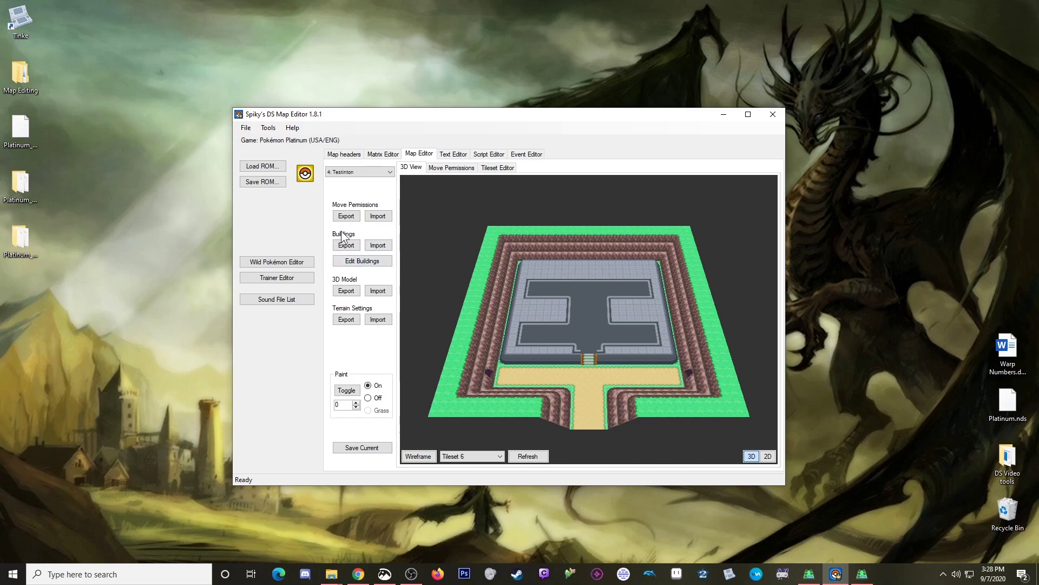
- Import the buildings file Testinton.bld from the Map 3 - Testinton folder inside Jay Video Map Examples
{"action": "left_click", "coordinate": [378, 246]}
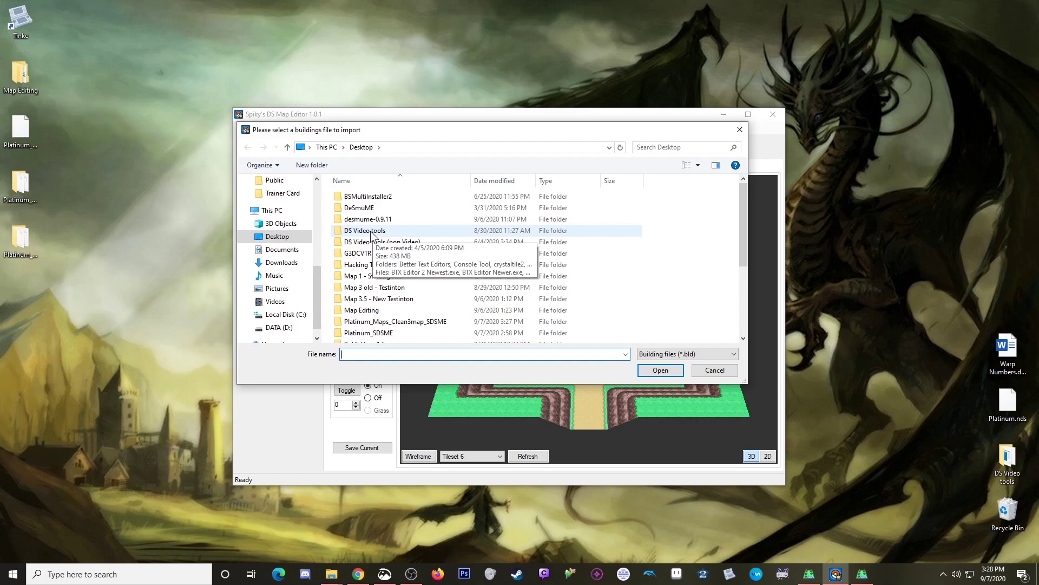
{"action": "double_click", "coordinate": [372, 232]}
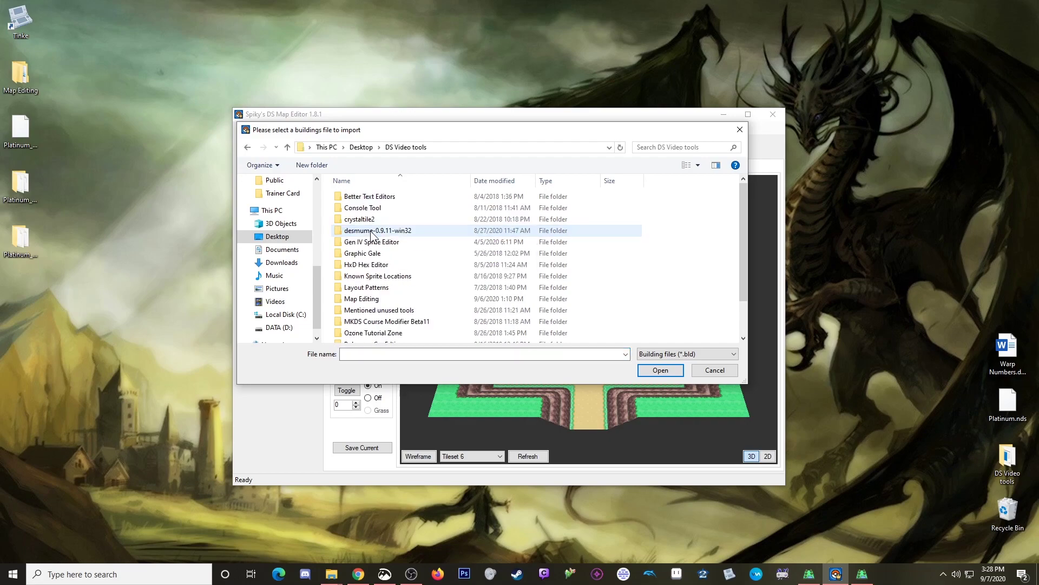
{"action": "double_click", "coordinate": [377, 298]}
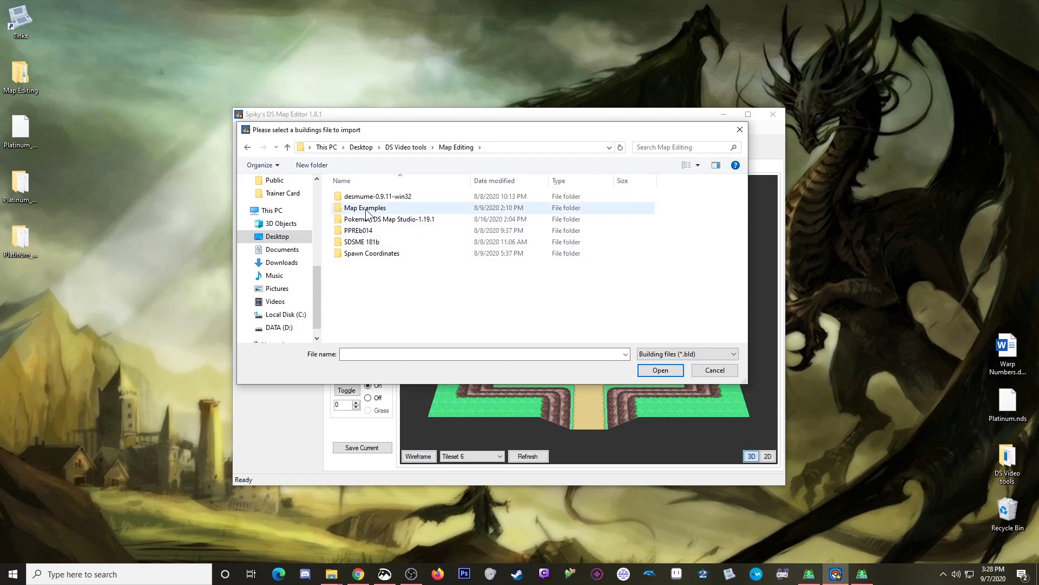
{"action": "double_click", "coordinate": [366, 211]}
{"action": "double_click", "coordinate": [369, 195]}
{"action": "double_click", "coordinate": [366, 230]}
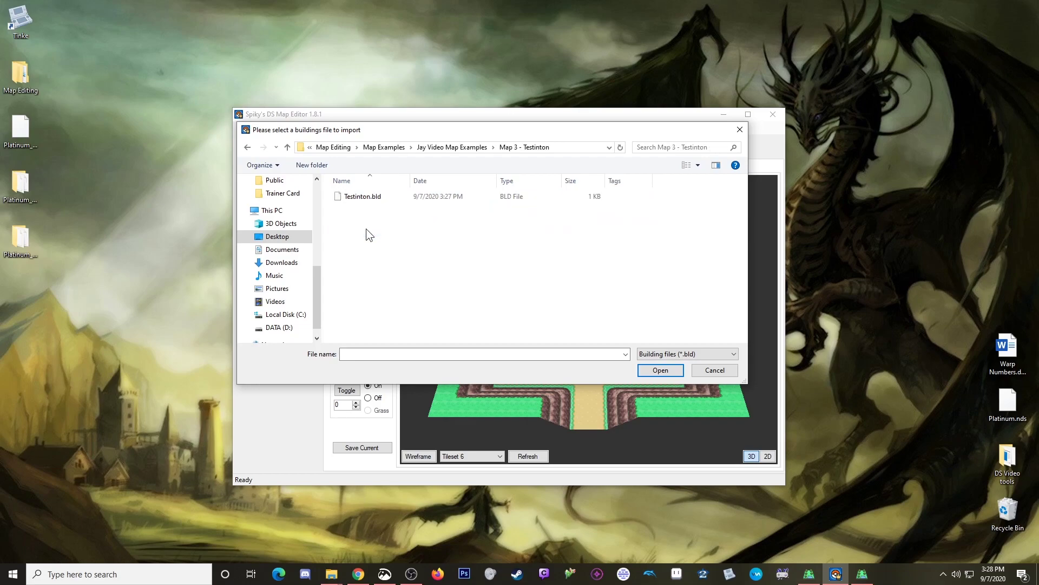
{"action": "left_click", "coordinate": [434, 198]}
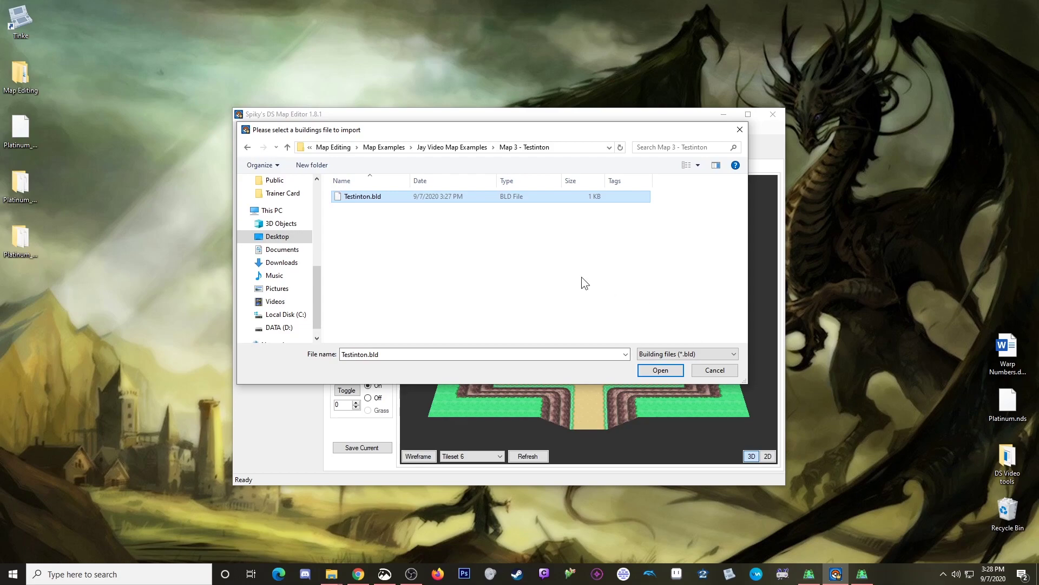
{"action": "double_click", "coordinate": [370, 196]}
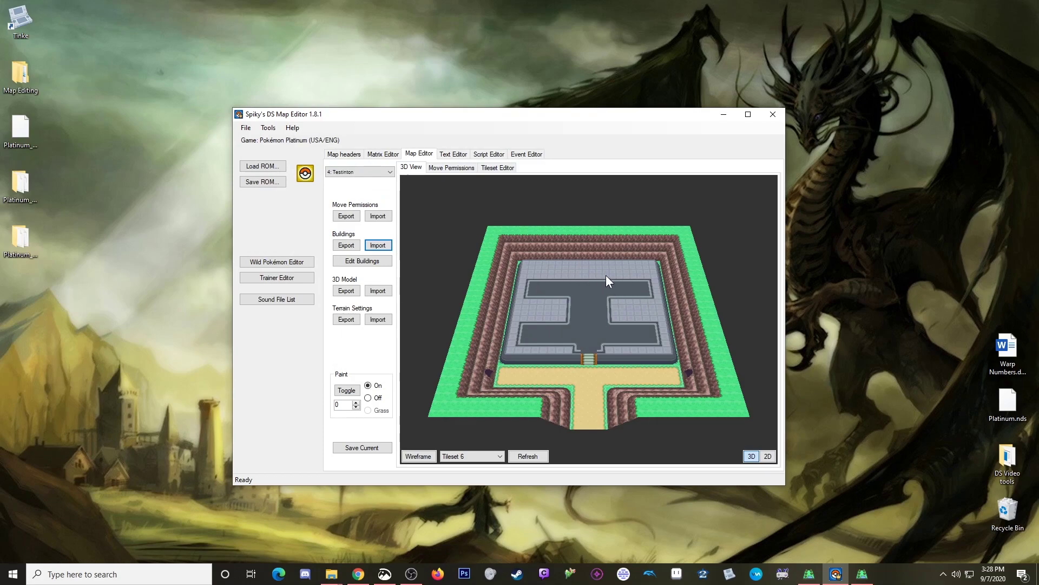
- Review the imported entries Building 1 to Building 7 against the collision layout in the Buildings Editor, then close it
{"action": "left_click", "coordinate": [365, 262]}
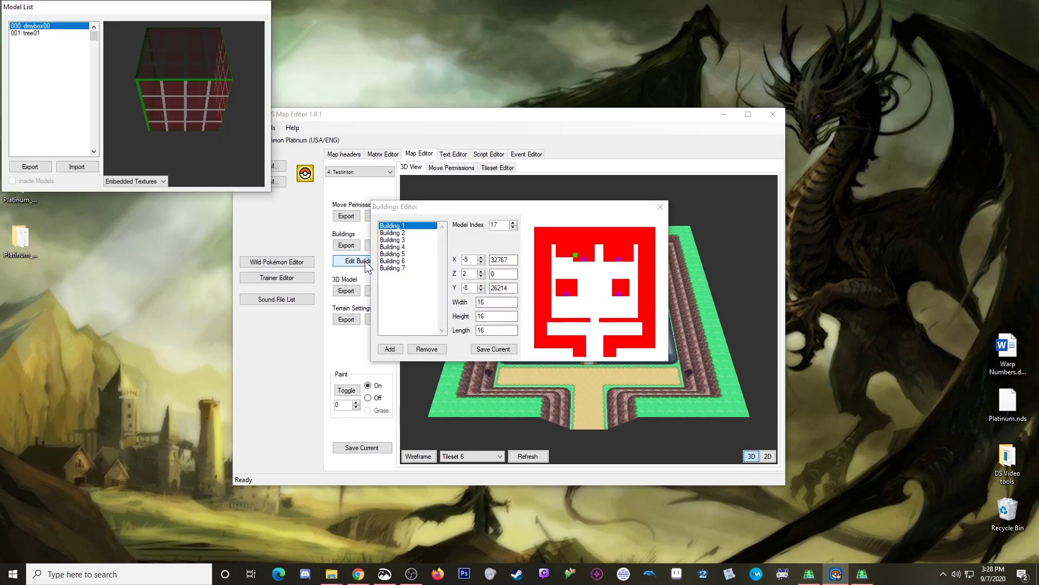
{"action": "left_click", "coordinate": [394, 233]}
{"action": "left_click", "coordinate": [401, 240]}
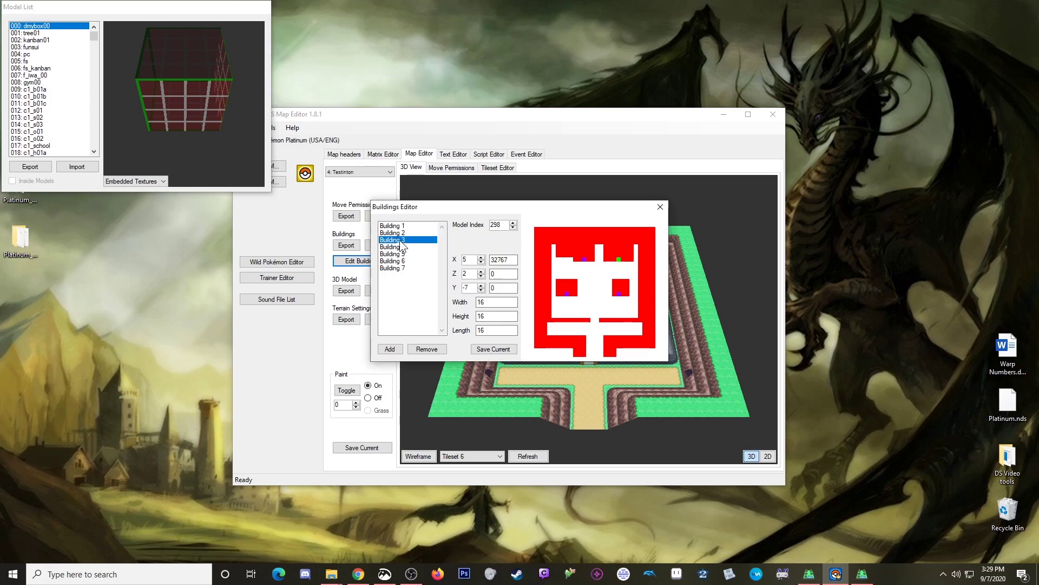
{"action": "left_click", "coordinate": [398, 248]}
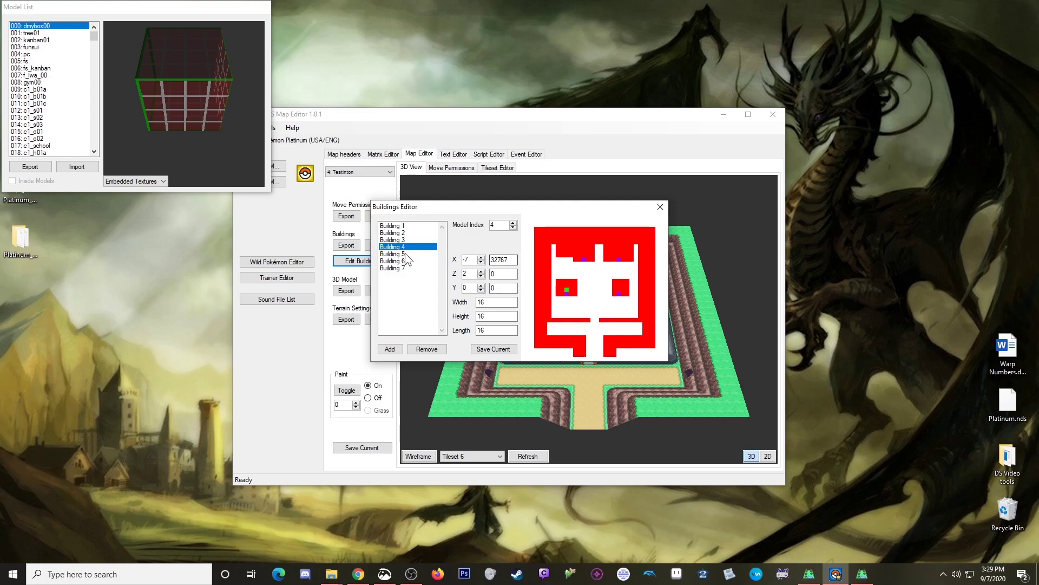
{"action": "left_click", "coordinate": [401, 255]}
{"action": "left_click", "coordinate": [400, 261]}
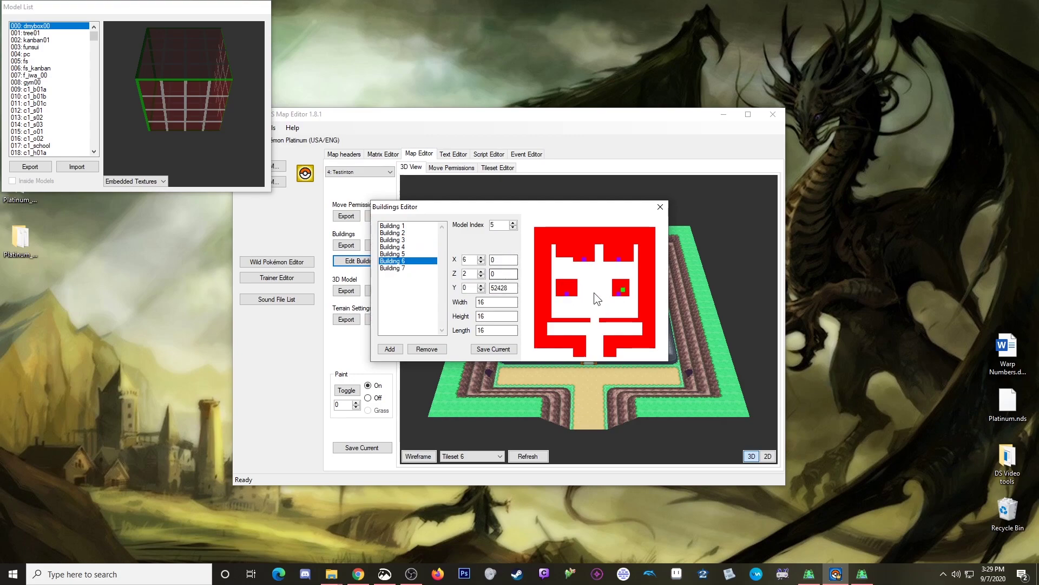
{"action": "left_click", "coordinate": [399, 269]}
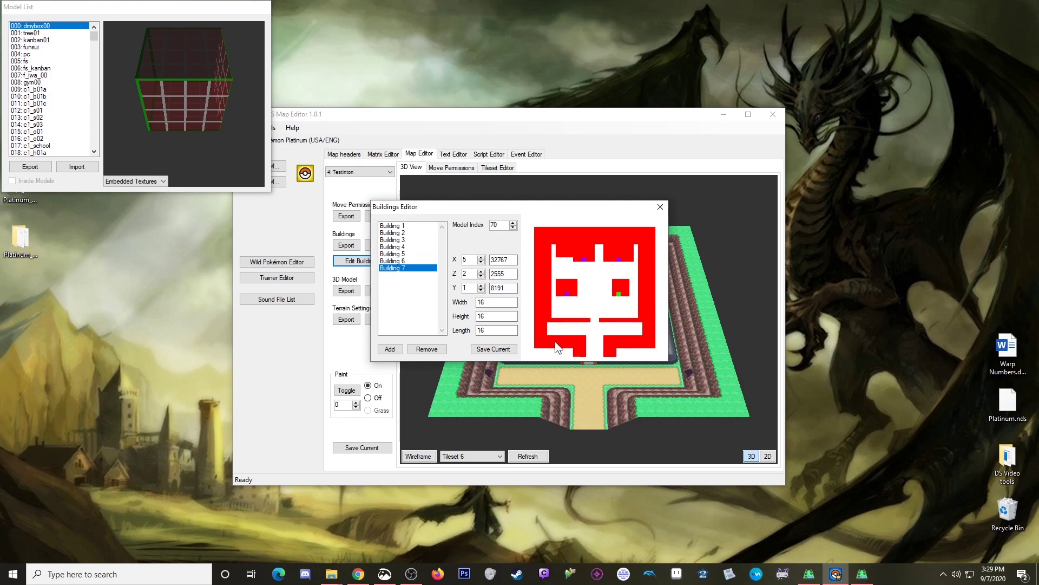
{"action": "left_click", "coordinate": [658, 208]}
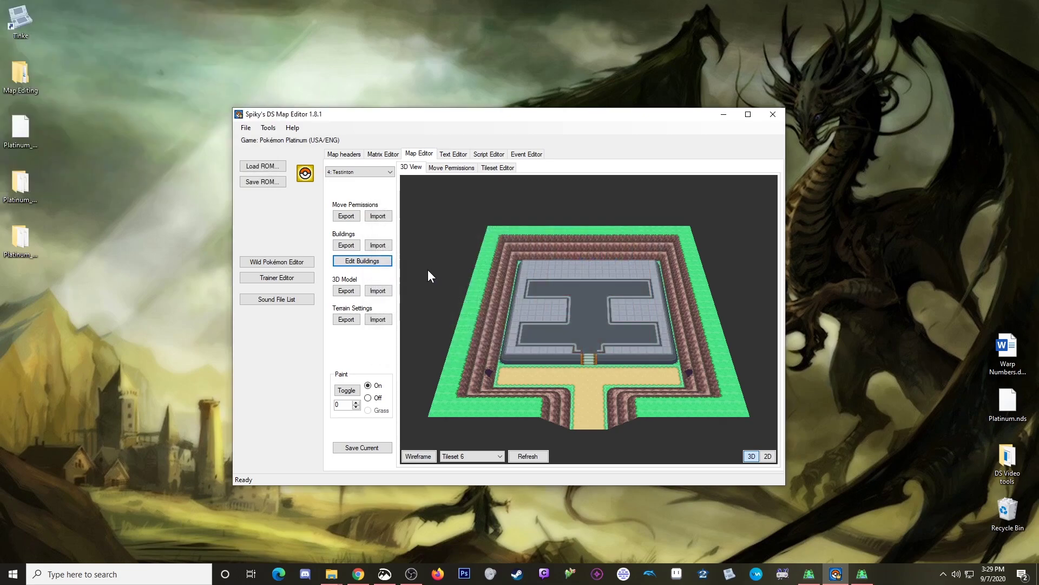
- Save the current map, save the ROM to the Desktop as Platinum_Maps_Clean3mapTown.nds, and minimize the map editor
{"action": "left_click", "coordinate": [364, 446]}
{"action": "left_click", "coordinate": [259, 181]}
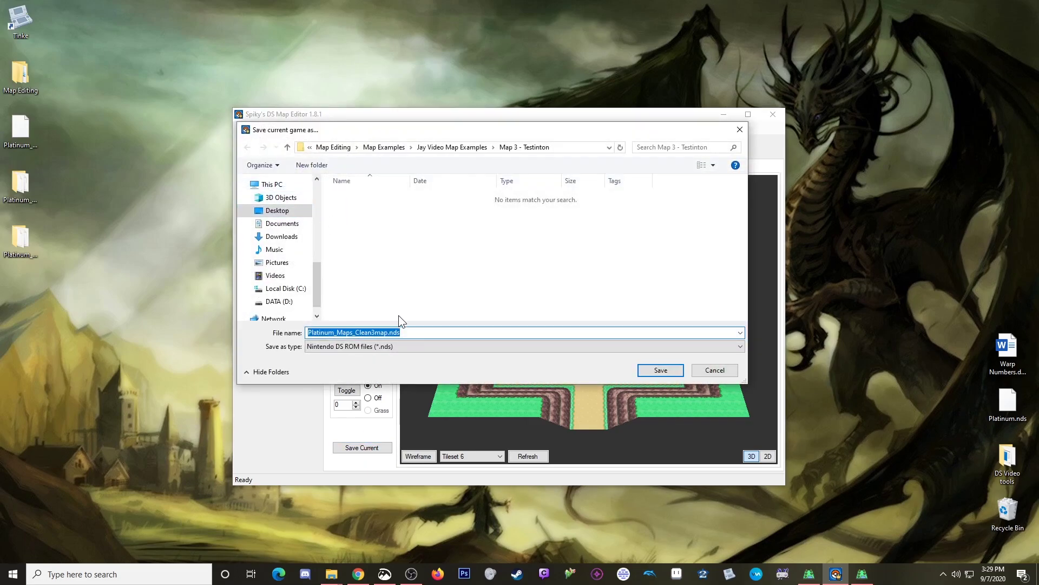
{"action": "left_click", "coordinate": [407, 331]}
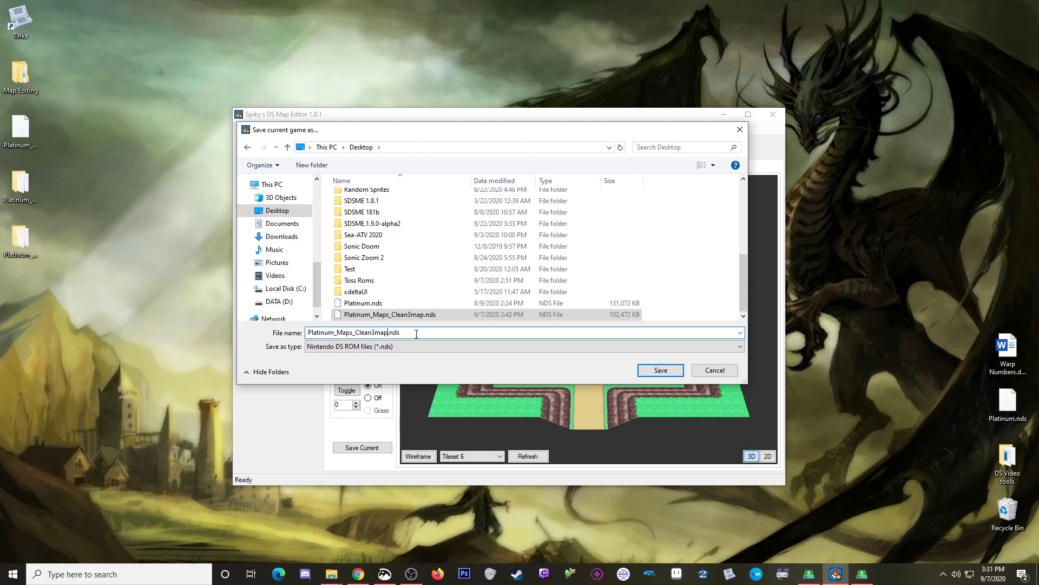
{"action": "type", "text": "Town"}
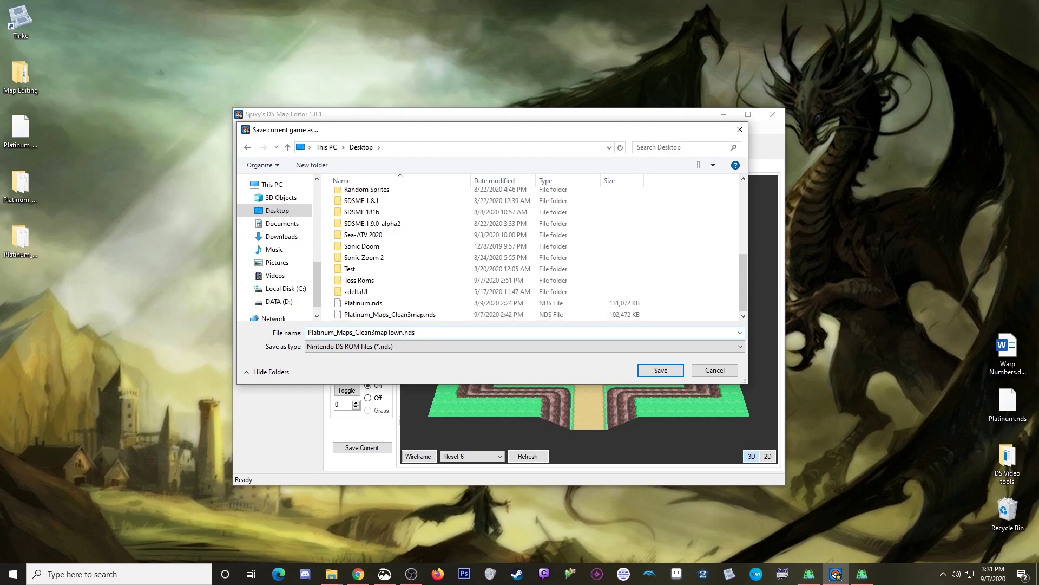
{"action": "left_click", "coordinate": [665, 371]}
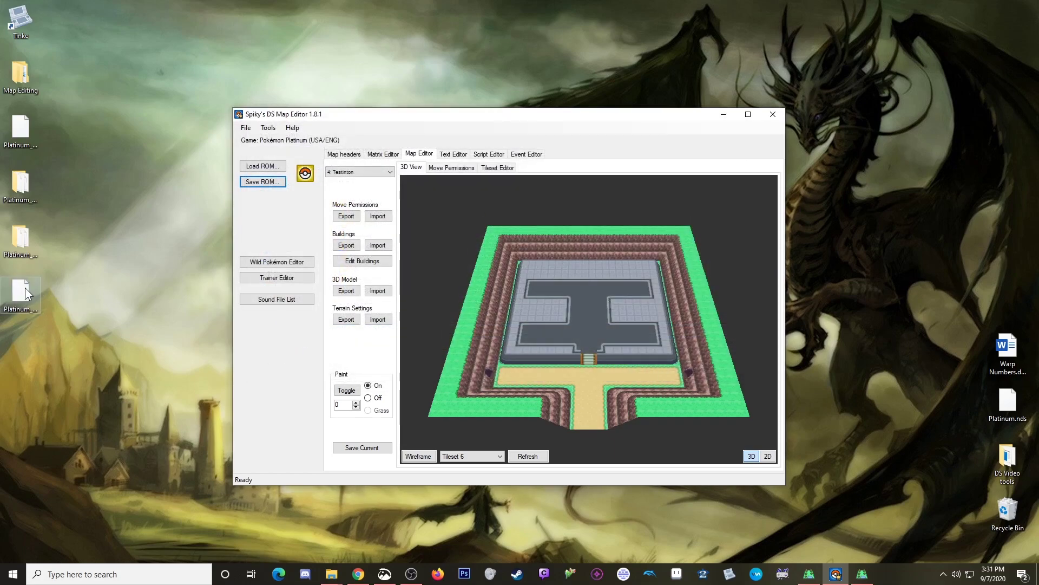
{"action": "left_click", "coordinate": [724, 114]}
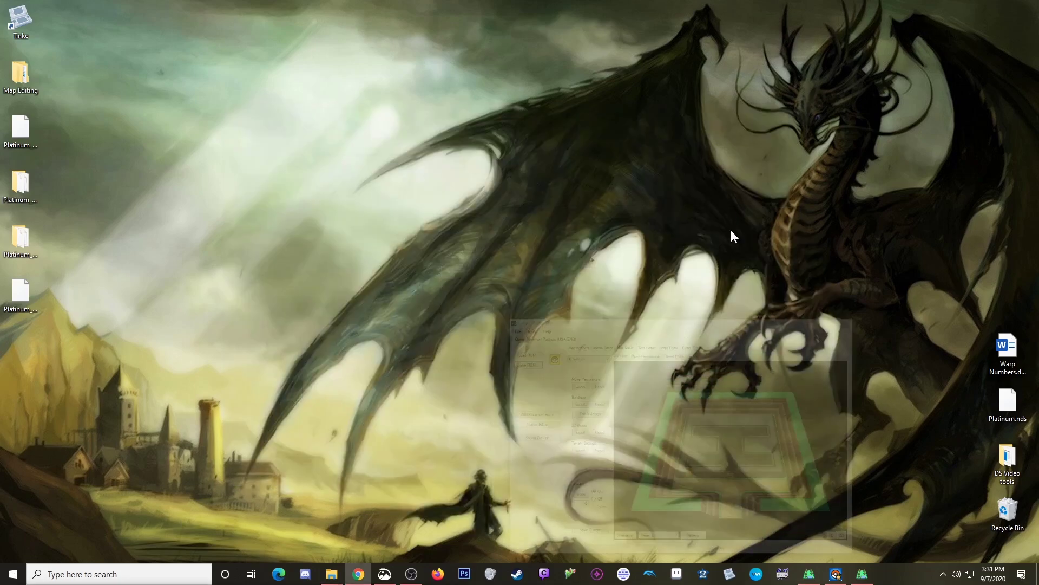
- Launch the DeSmuME emulator from the desmume-0.9.11-win32 folder inside Map Editing on the desktop
{"action": "double_click", "coordinate": [25, 83]}
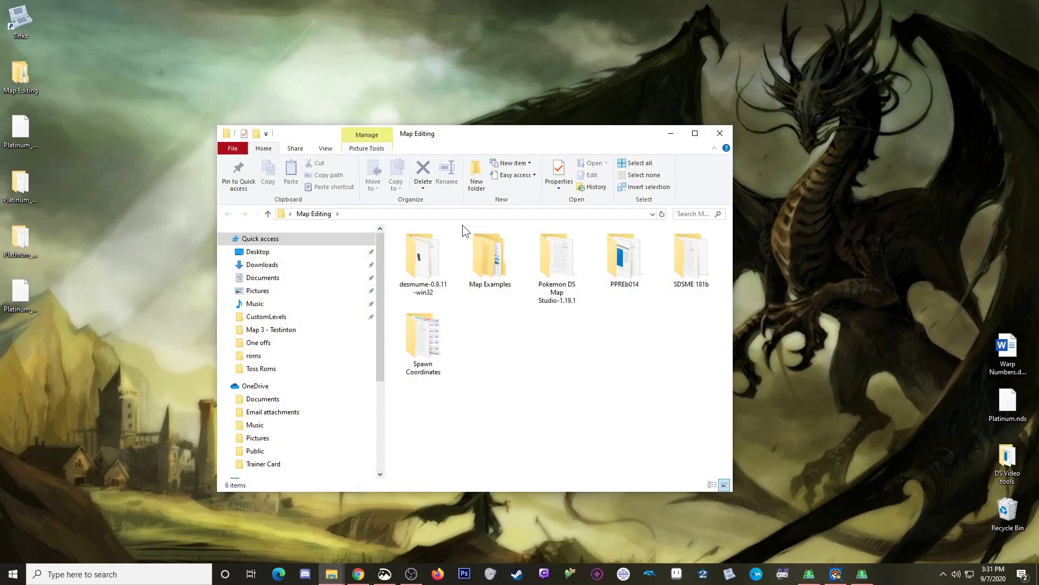
{"action": "left_click", "coordinate": [431, 255]}
{"action": "double_click", "coordinate": [431, 255]}
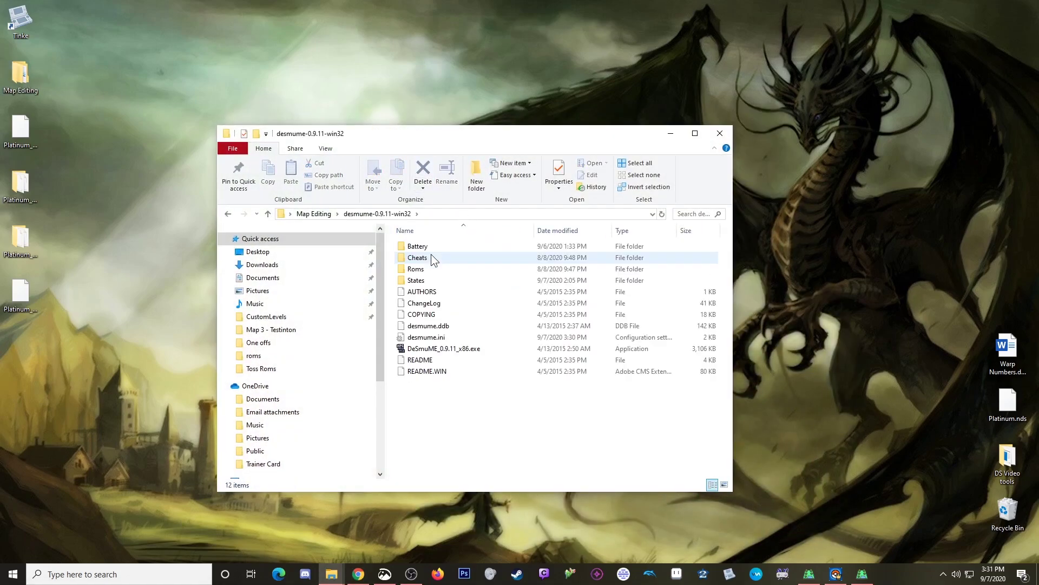
{"action": "left_click", "coordinate": [431, 349]}
{"action": "double_click", "coordinate": [431, 349]}
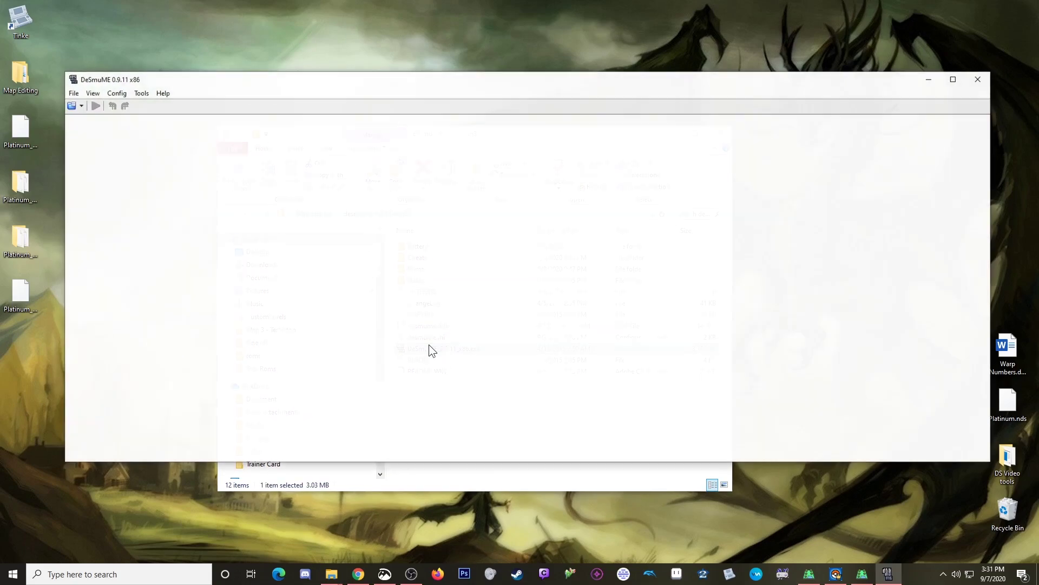
- Load the ROM Platinum_Maps_Clean3mapTown.nds from the Desktop in the emulator
{"action": "left_click", "coordinate": [73, 93]}
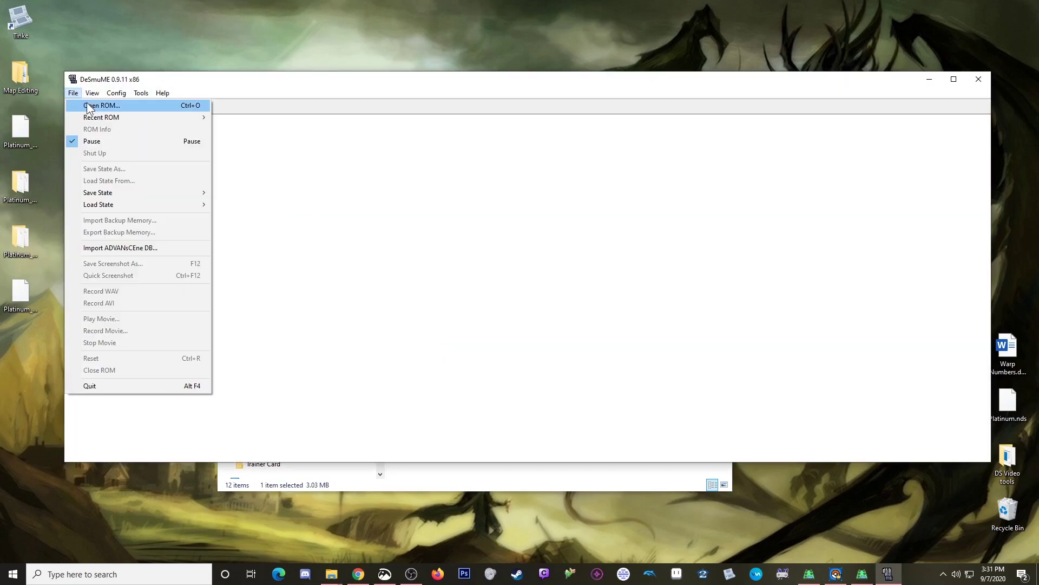
{"action": "left_click", "coordinate": [93, 105]}
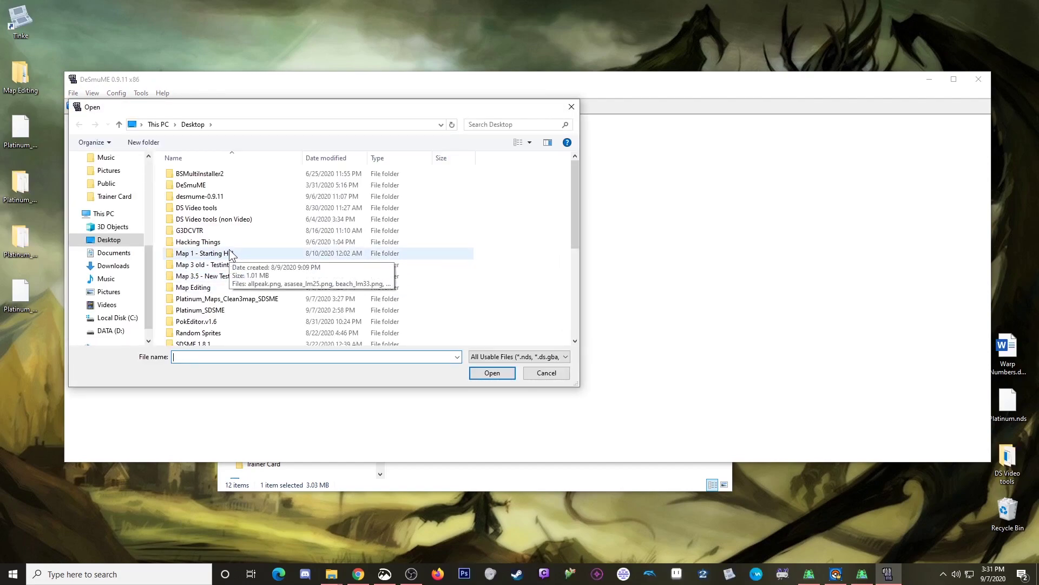
{"action": "scroll", "coordinate": [230, 250], "scroll_direction": "down", "scroll_amount": 5}
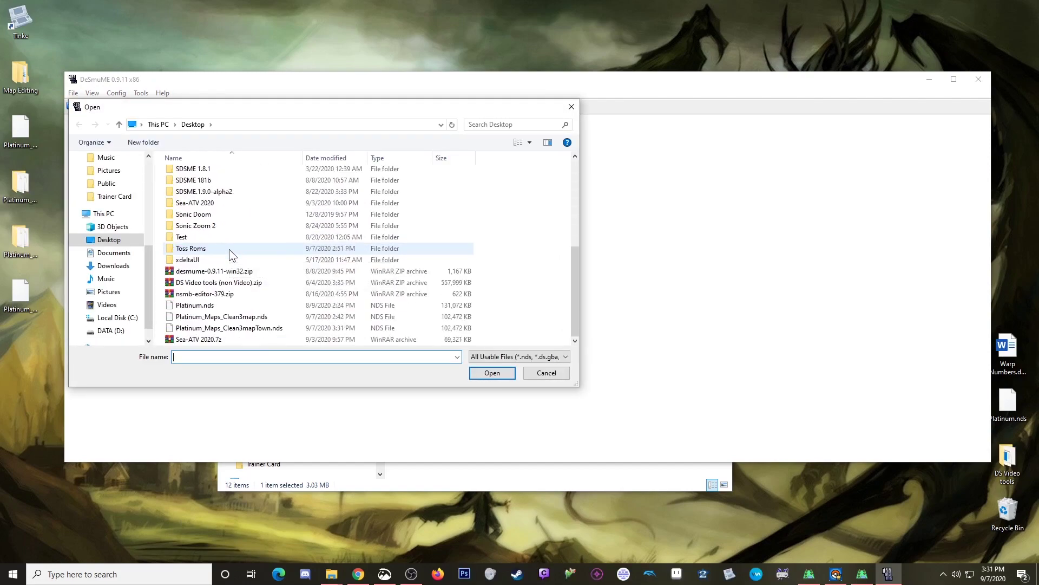
{"action": "double_click", "coordinate": [263, 329]}
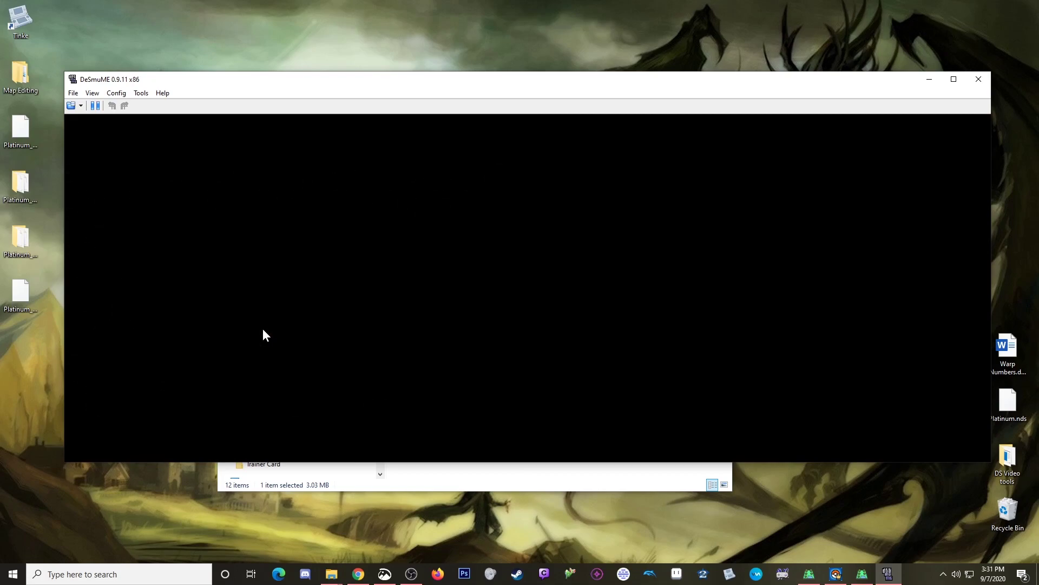
- Start a new game and advance the professor's introduction to the Poké Ball touch prompt
{"action": "key", "text": "Return"}
{"action": "key", "text": "x"}
{"action": "key", "text": "x"}
{"action": "key", "text": "x"}
{"action": "key", "text": "Down"}
{"action": "key", "text": "Down"}
{"action": "key", "text": "x"}
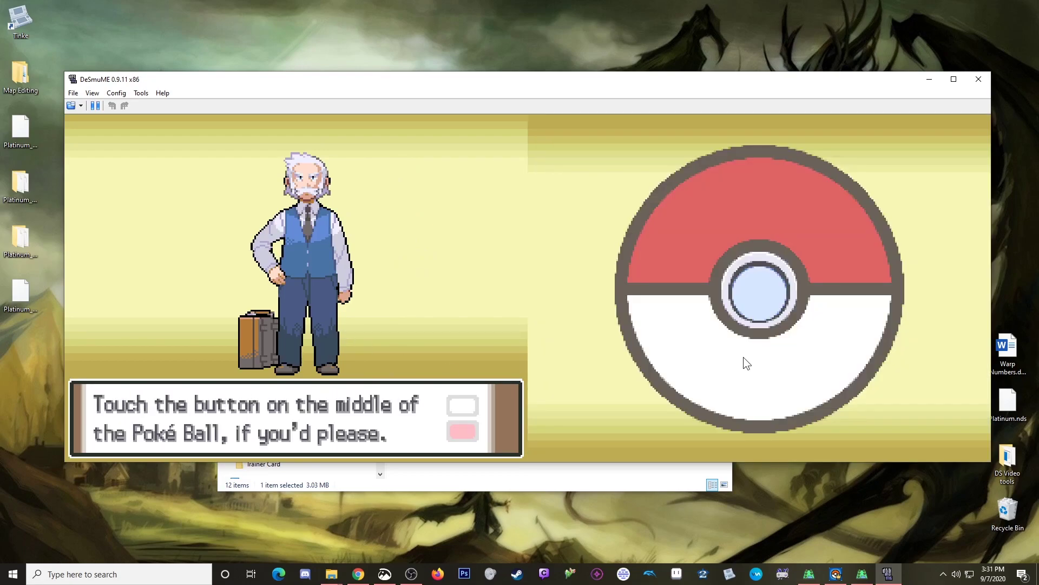
- Touch the button in the middle of the Poké Ball and advance the introduction, choosing the boy character
{"action": "left_click", "coordinate": [754, 307]}
{"action": "key", "text": "x"}
{"action": "key", "text": "x"}
{"action": "key", "text": "x"}
{"action": "key", "text": "x"}
{"action": "key", "text": "x"}
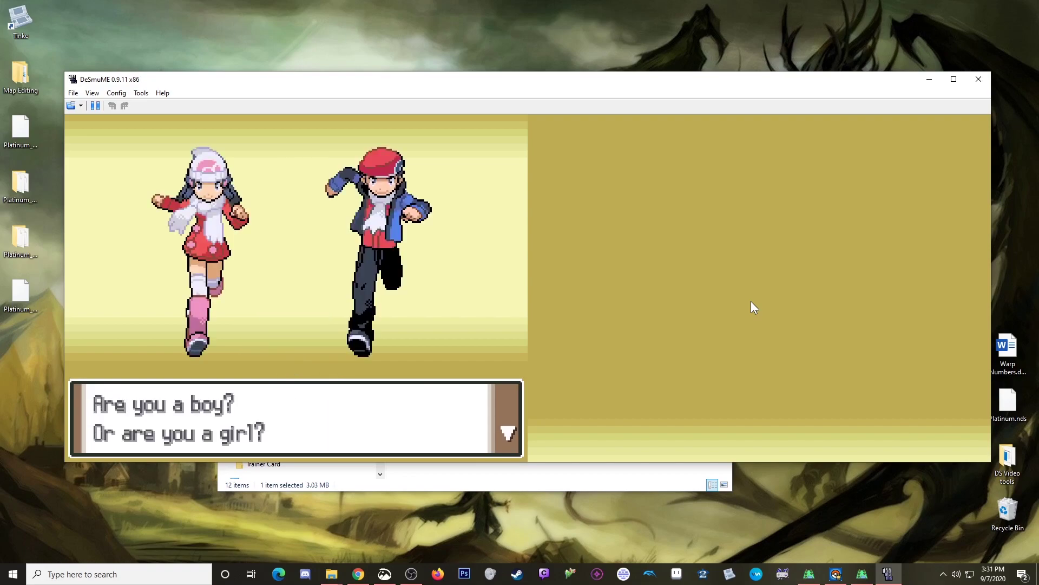
{"action": "key", "text": "x"}
{"action": "key", "text": "x"}
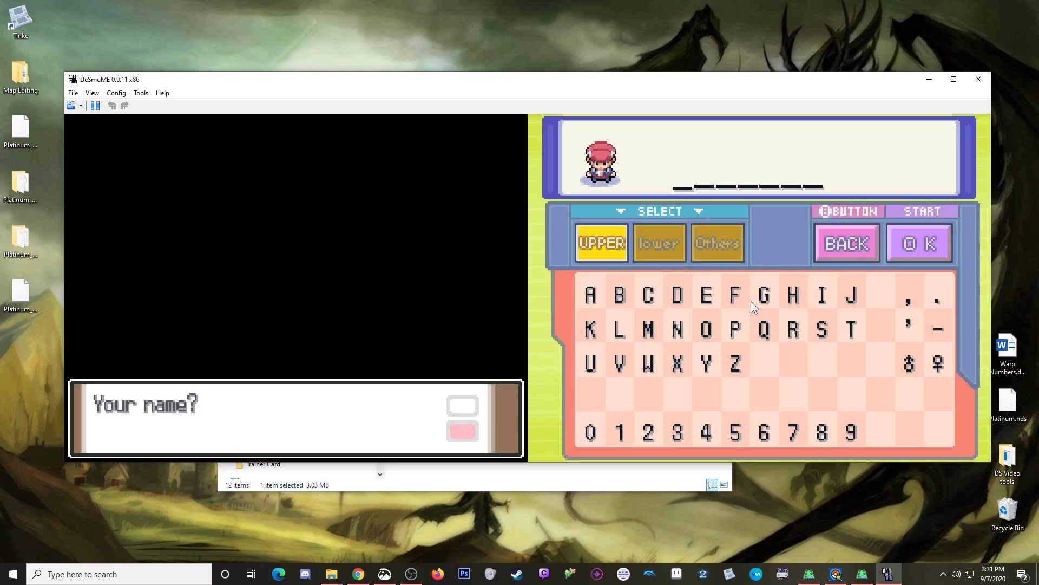
- Enter a short player name on the letter grid and accept it
{"action": "key", "text": "Right"}
{"action": "key", "text": "Right"}
{"action": "key", "text": "Right"}
{"action": "key", "text": "Right"}
{"action": "key", "text": "x"}
{"action": "key", "text": "Right"}
{"action": "key", "text": "Right"}
{"action": "key", "text": "Right"}
{"action": "key", "text": "Right"}
{"action": "key", "text": "x"}
{"action": "key", "text": "Down"}
{"action": "key", "text": "Down"}
{"action": "key", "text": "Down"}
{"action": "key", "text": "Right"}
{"action": "key", "text": "Right"}
{"action": "key", "text": "Right"}
{"action": "key", "text": "Right"}
{"action": "key", "text": "Up"}
{"action": "key", "text": "x"}
{"action": "key", "text": "Return"}
- Confirm the player name, choose the rival's name, and finish the introduction to enter the custom town
{"action": "key", "text": "x"}
{"action": "key", "text": "x"}
{"action": "key", "text": "x"}
{"action": "key", "text": "x"}
{"action": "key", "text": "Up"}
{"action": "key", "text": "Up"}
{"action": "key", "text": "Up"}
{"action": "key", "text": "Down"}
{"action": "key", "text": "x"}
{"action": "key", "text": "x"}
{"action": "key", "text": "x"}
{"action": "key", "text": "x"}
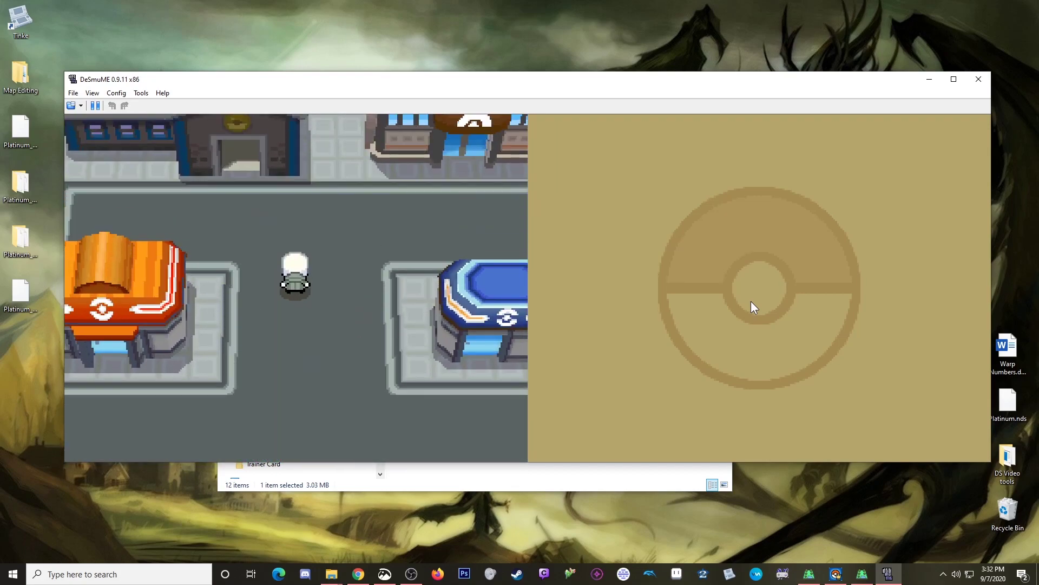
- Walk against the facing side walls of the Pokémon Center and the Poké Mart to test their collisions
{"action": "key", "text": "Down"}
{"action": "key", "text": "Left"}
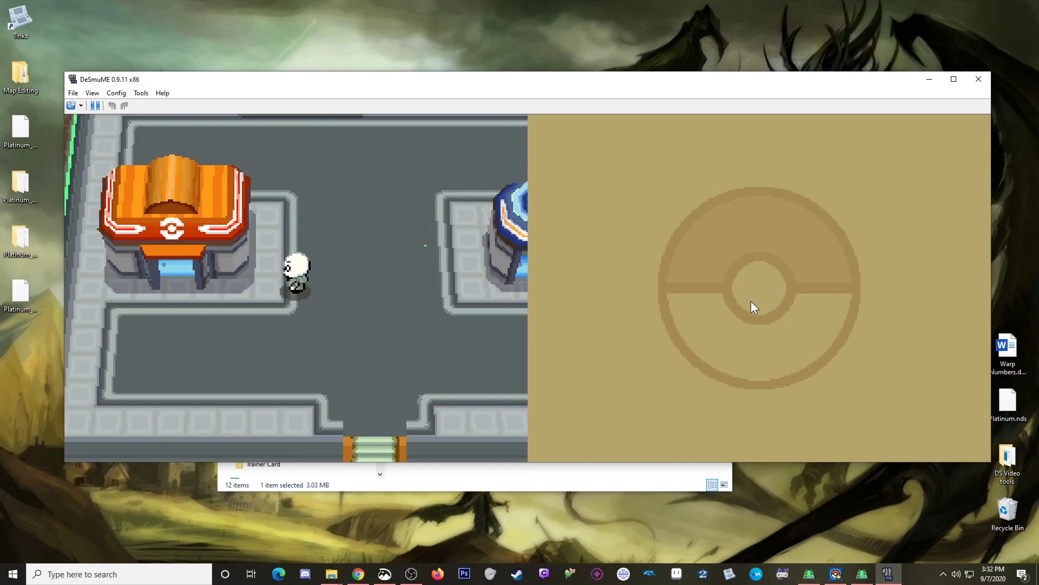
{"action": "key", "text": "Right"}
{"action": "key", "text": "Left"}
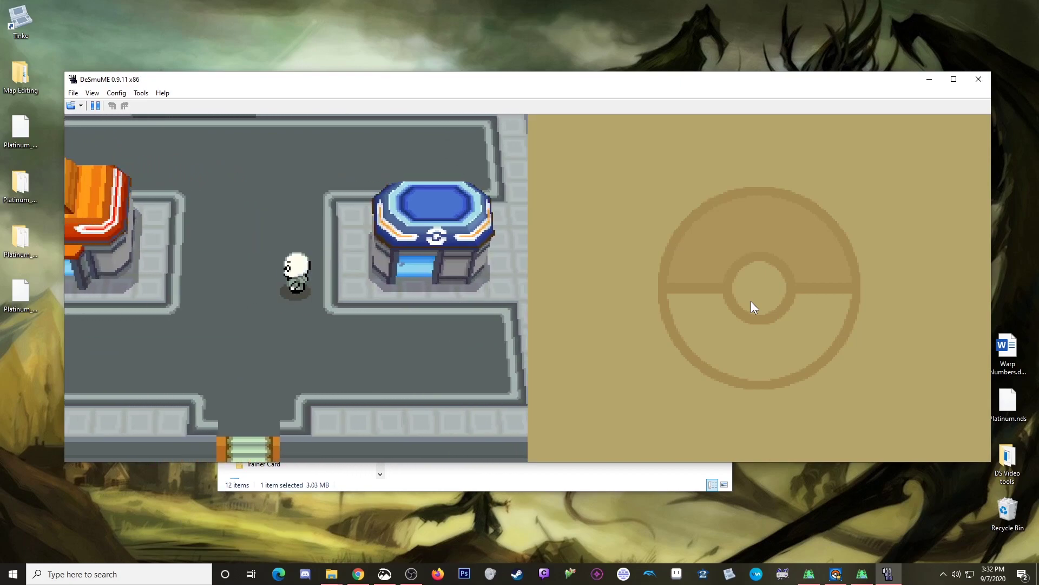
{"action": "key", "text": "Up"}
{"action": "key", "text": "Down"}
{"action": "key", "text": "Right"}
{"action": "key", "text": "Left"}
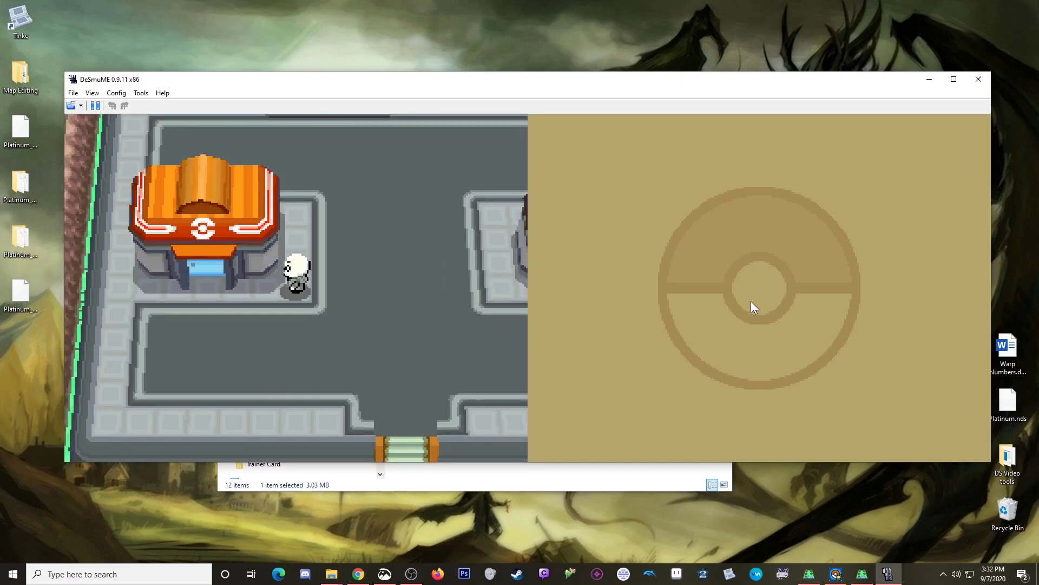
{"action": "key", "text": "Right"}
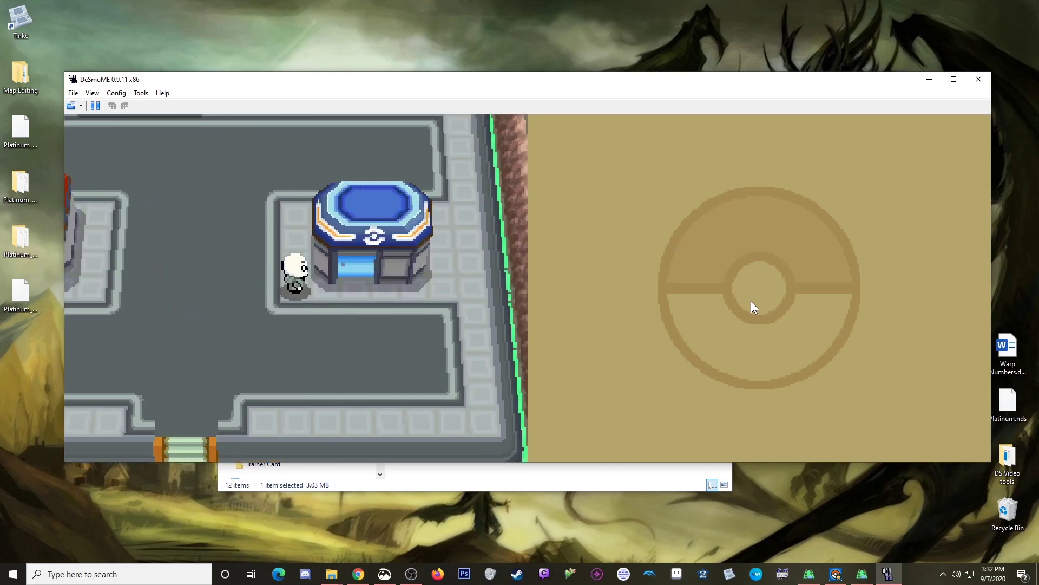
- Walk along the front and east side of the Poké Mart to test its collision
{"action": "key", "text": "Down"}
{"action": "key", "text": "Right"}
{"action": "key", "text": "Up"}
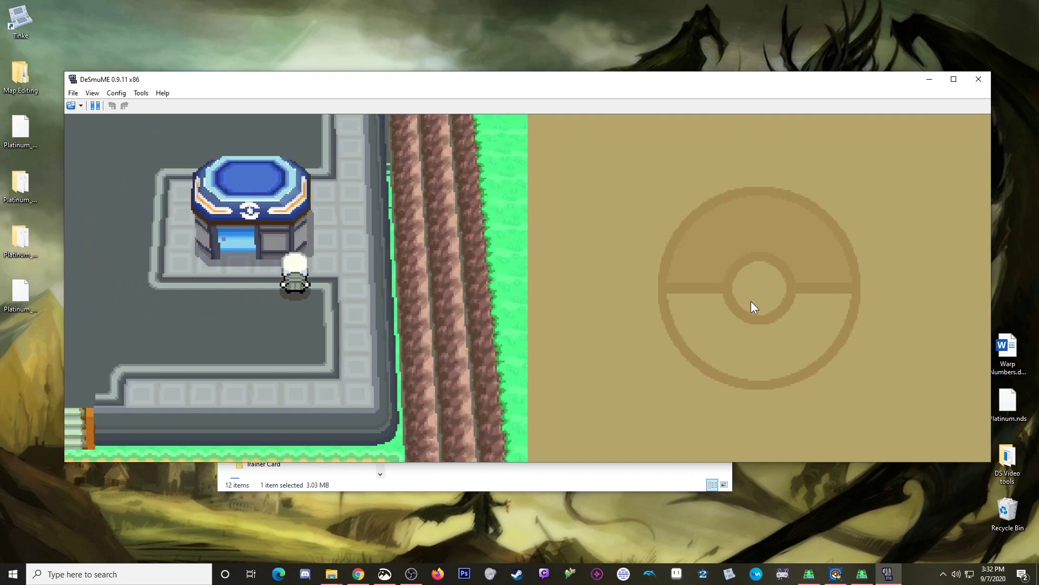
{"action": "key", "text": "Right"}
{"action": "key", "text": "Up"}
{"action": "key", "text": "Left"}
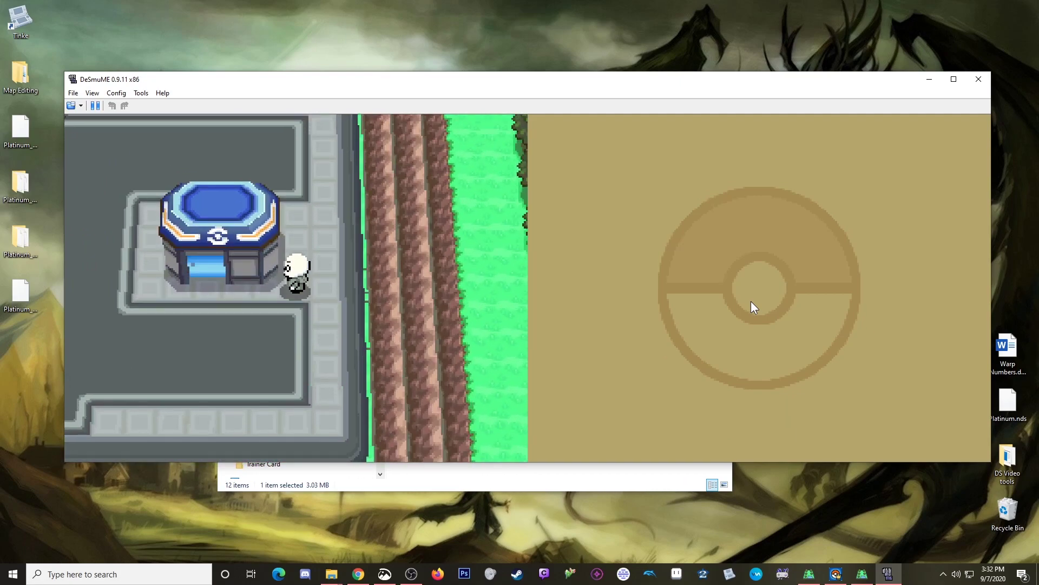
{"action": "key", "text": "Down"}
{"action": "key", "text": "Left"}
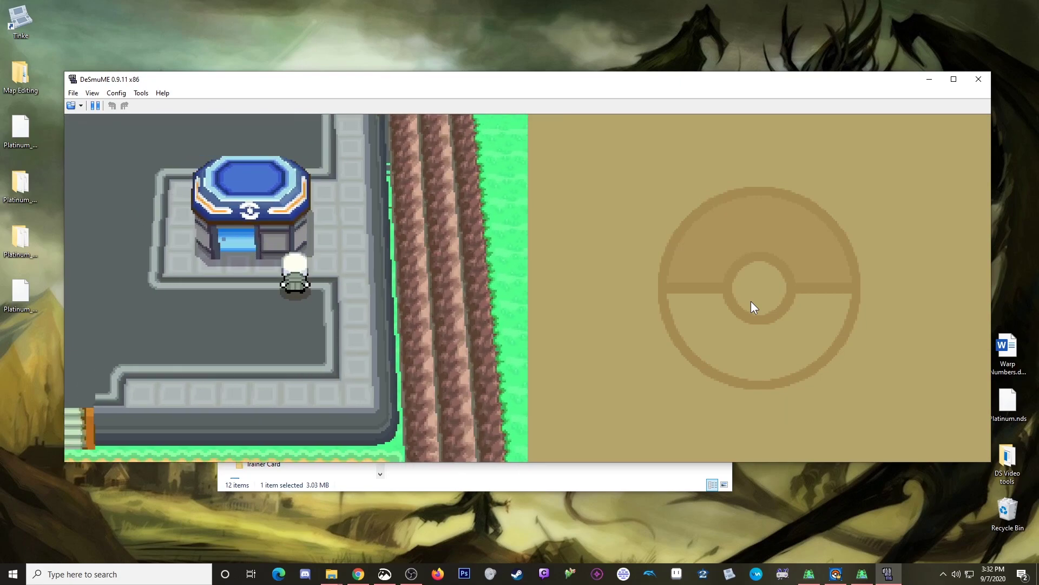
- Walk around the rear east corner of the Poké Mart to check that its back edge blocks movement
{"action": "key", "text": "Right"}
{"action": "key", "text": "Up"}
{"action": "key", "text": "Left"}
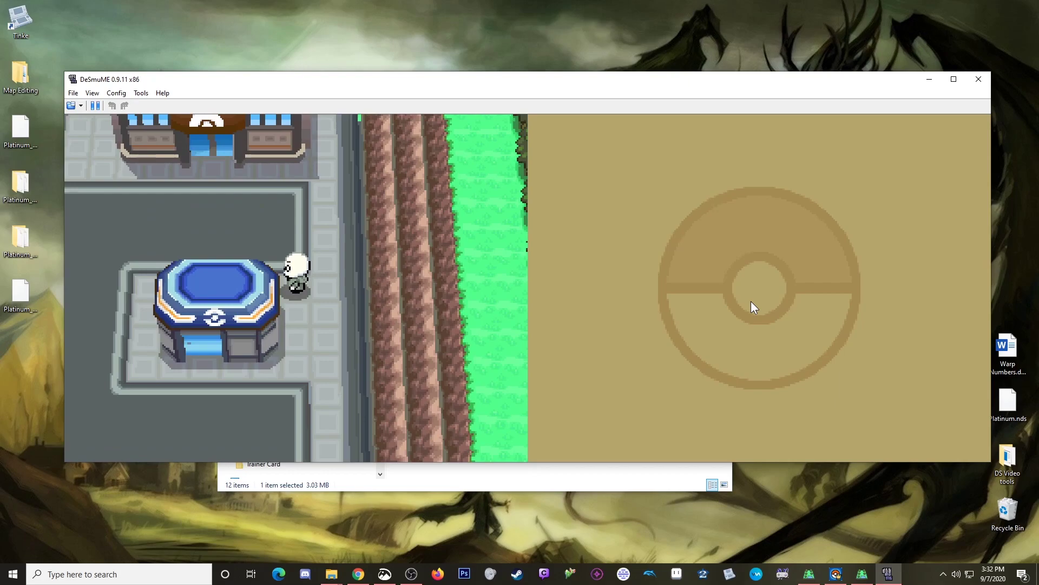
{"action": "key", "text": "Up"}
{"action": "key", "text": "Left"}
{"action": "key", "text": "Down"}
{"action": "key", "text": "Up"}
{"action": "key", "text": "Right"}
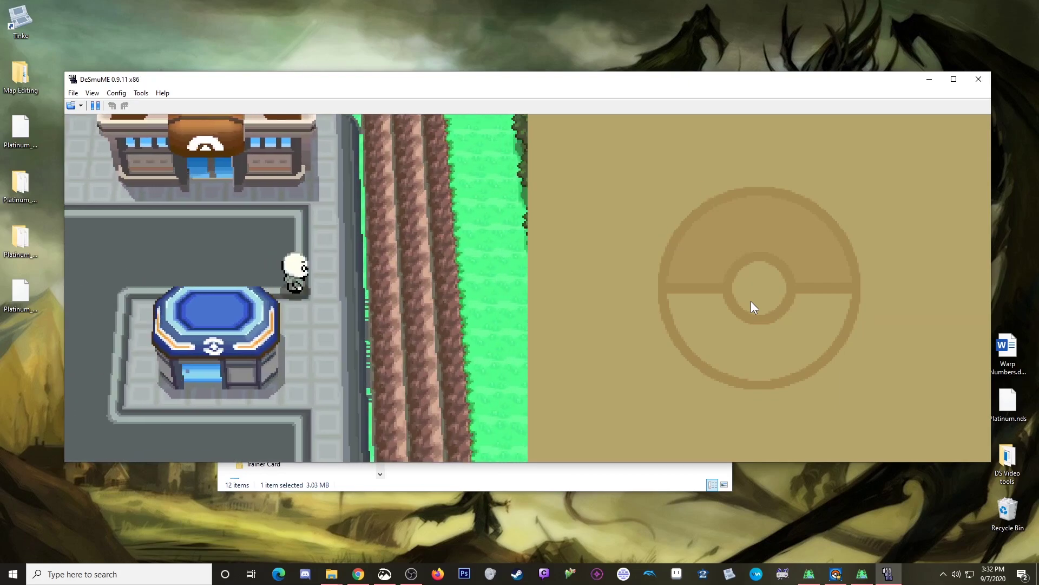
- Walk along the east side and front of the brown-roofed building to test its collision
{"action": "key", "text": "Right"}
{"action": "key", "text": "Up"}
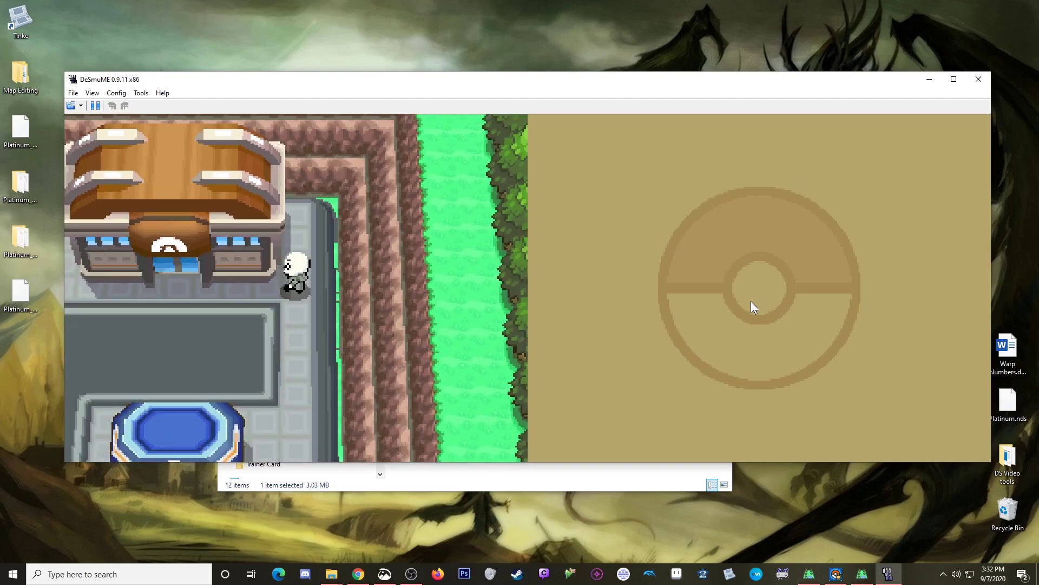
{"action": "key", "text": "Down"}
{"action": "key", "text": "Left"}
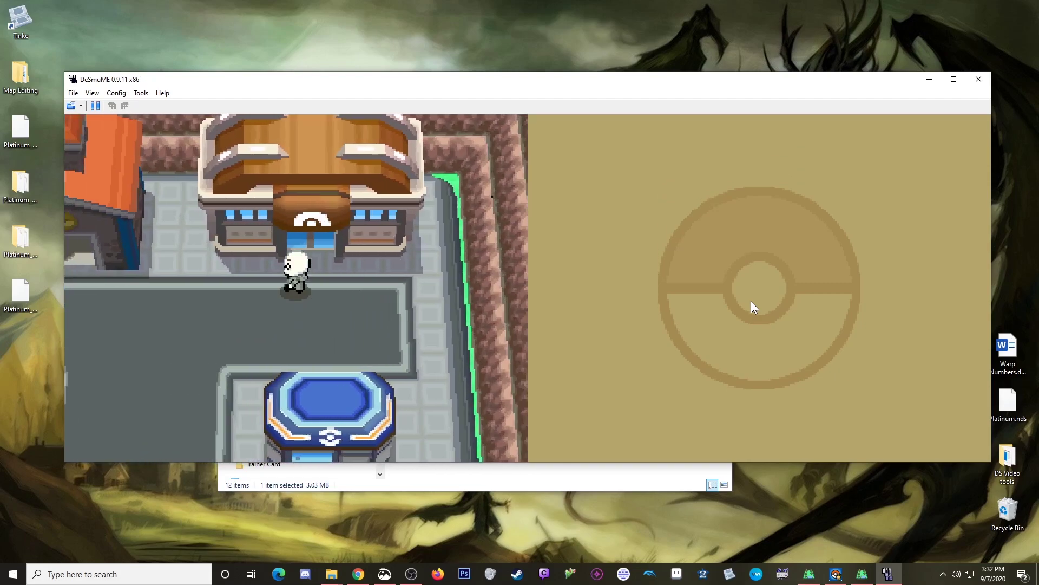
{"action": "key", "text": "Left"}
{"action": "key", "text": "Up"}
{"action": "key", "text": "Down"}
- Walk down to the Pokémon Center and test its front door, heading back toward the Poké Mart
{"action": "key", "text": "Left"}
{"action": "key", "text": "Down"}
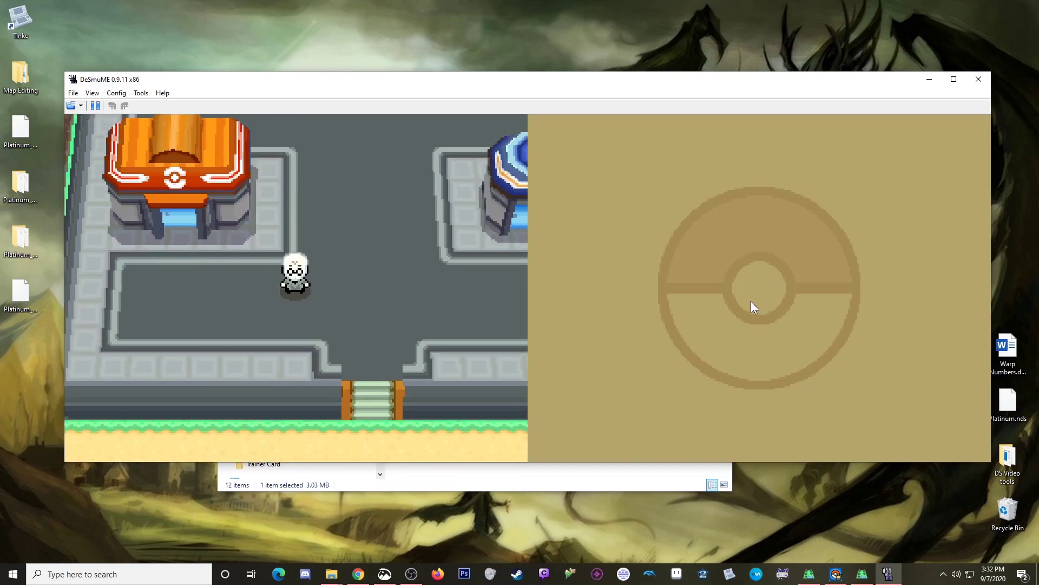
{"action": "key", "text": "Left"}
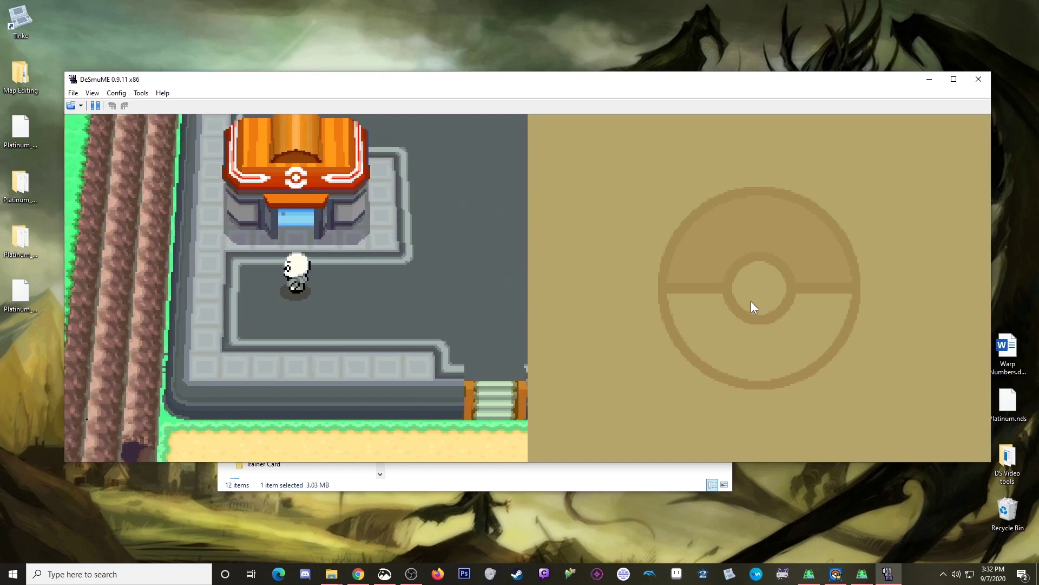
{"action": "key", "text": "Up"}
{"action": "key", "text": "Down"}
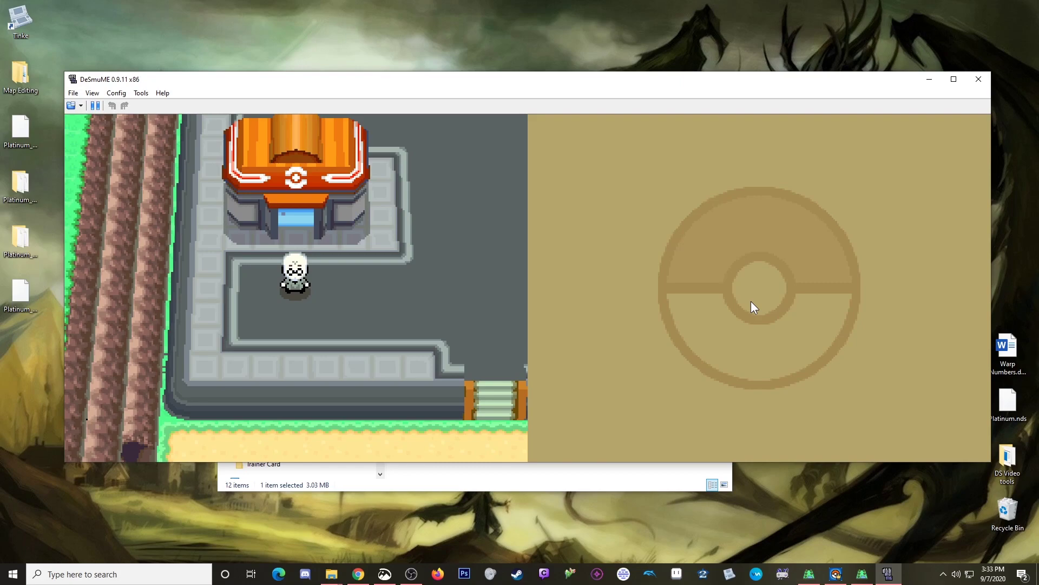
{"action": "key", "text": "Right"}
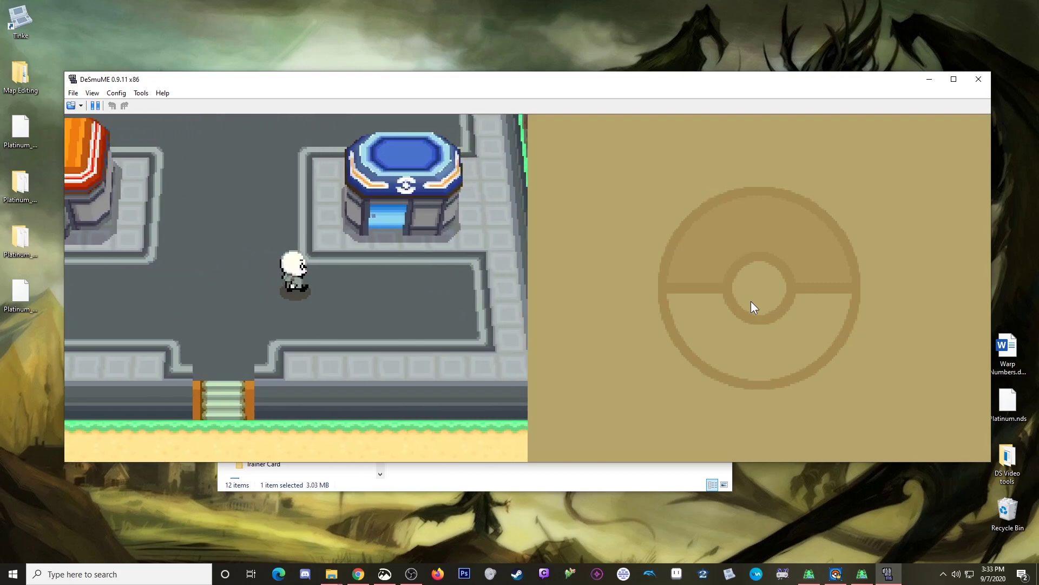
- Walk up between the two northern buildings to test their facing sides, and return to the town centre
{"action": "key", "text": "Left"}
{"action": "key", "text": "Up"}
{"action": "key", "text": "Right"}
{"action": "key", "text": "Up"}
{"action": "key", "text": "Left"}
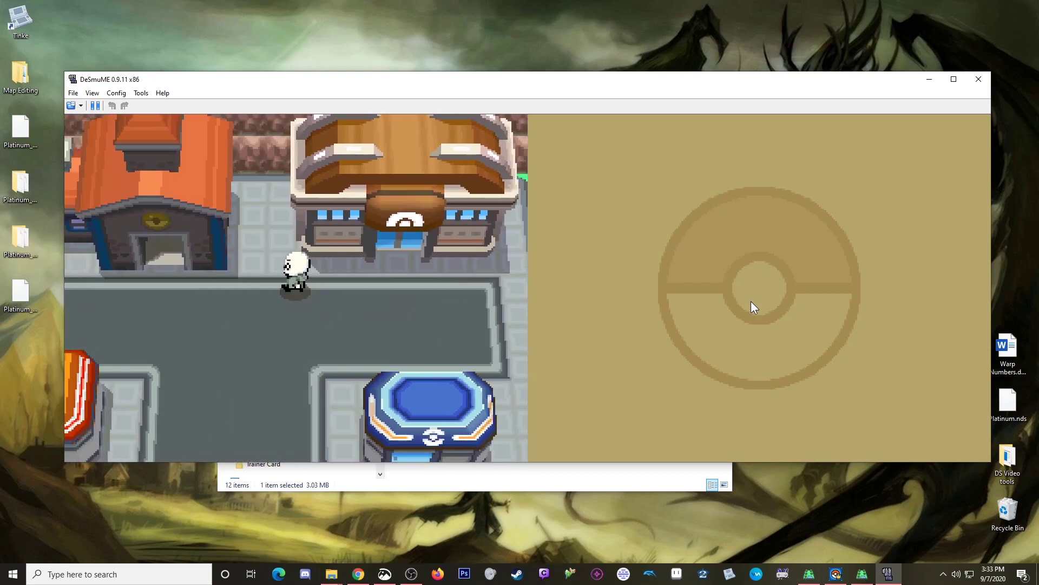
{"action": "key", "text": "Left"}
{"action": "key", "text": "Right"}
{"action": "key", "text": "Down"}
{"action": "key", "text": "Down"}
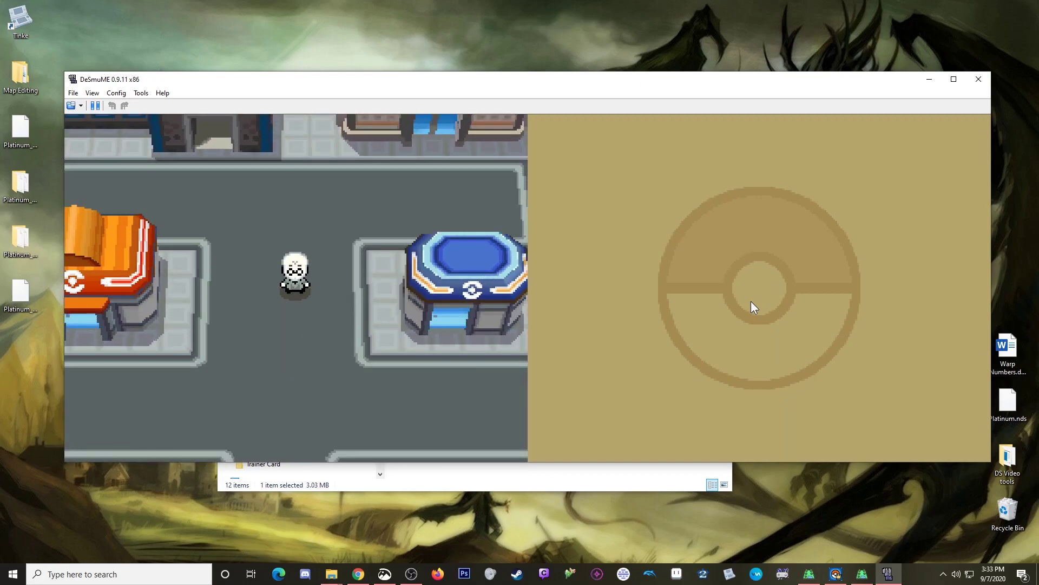
- Leave the raised town by the southern stairs, inspect the path below, and return to the square
{"action": "key", "text": "Down"}
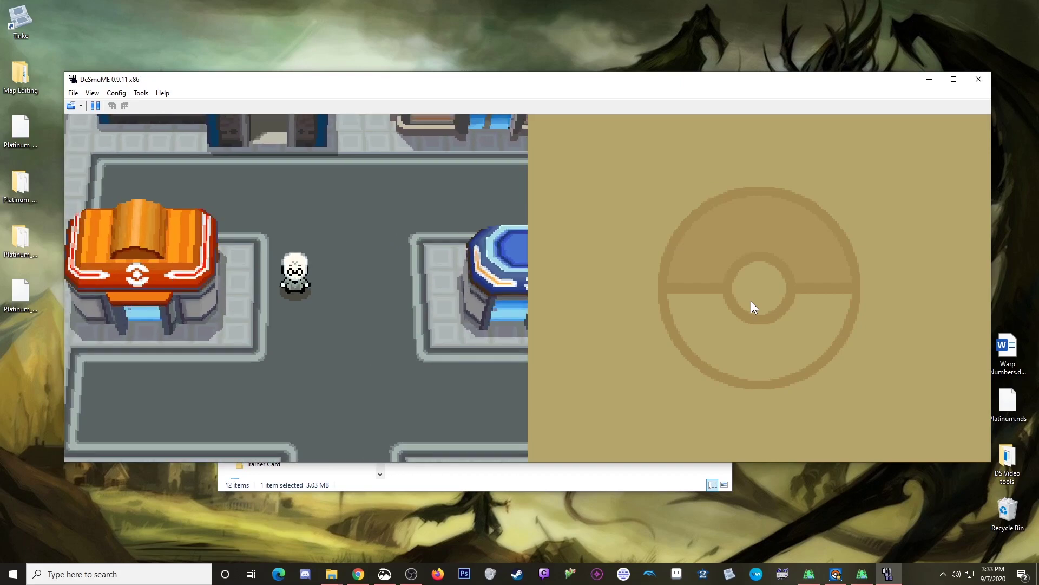
{"action": "key", "text": "Left"}
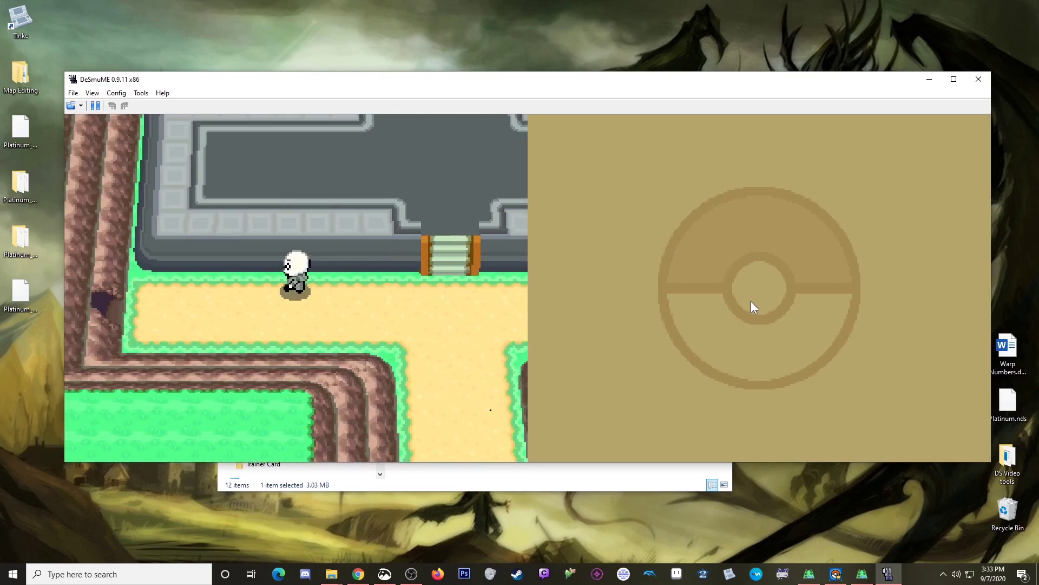
{"action": "key", "text": "Right"}
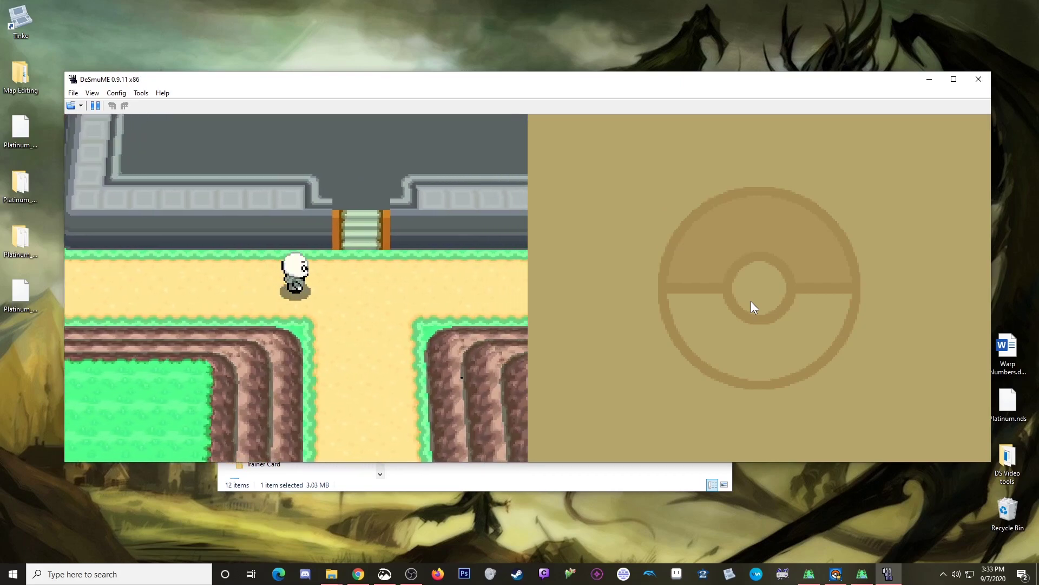
{"action": "key", "text": "Up"}
{"action": "key", "text": "Down"}
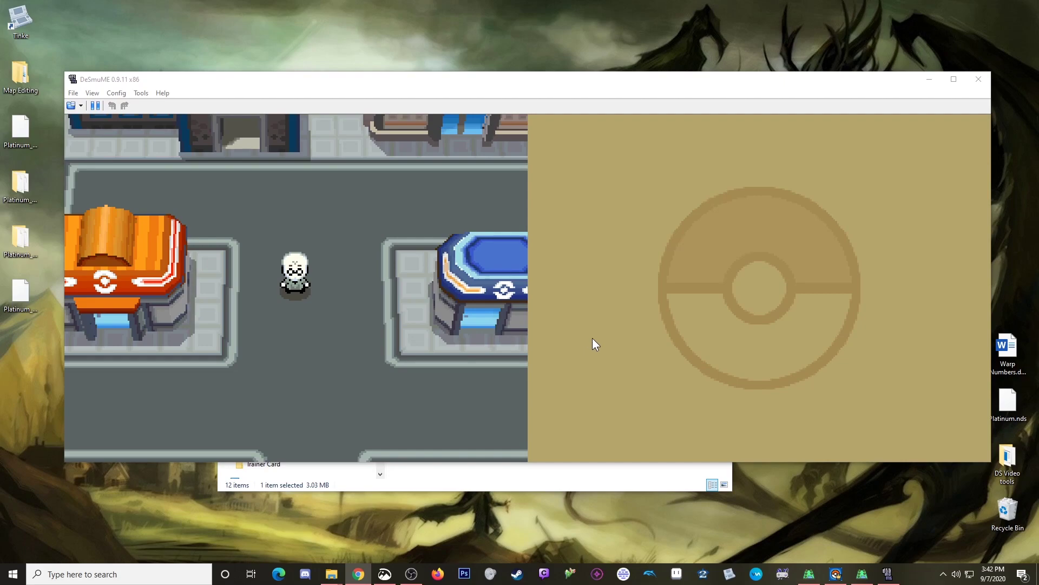
- Switch to Spiky's DS Map Editor, check the Matrix 0 map files, and display the map headers table
{"action": "left_click", "coordinate": [836, 574]}
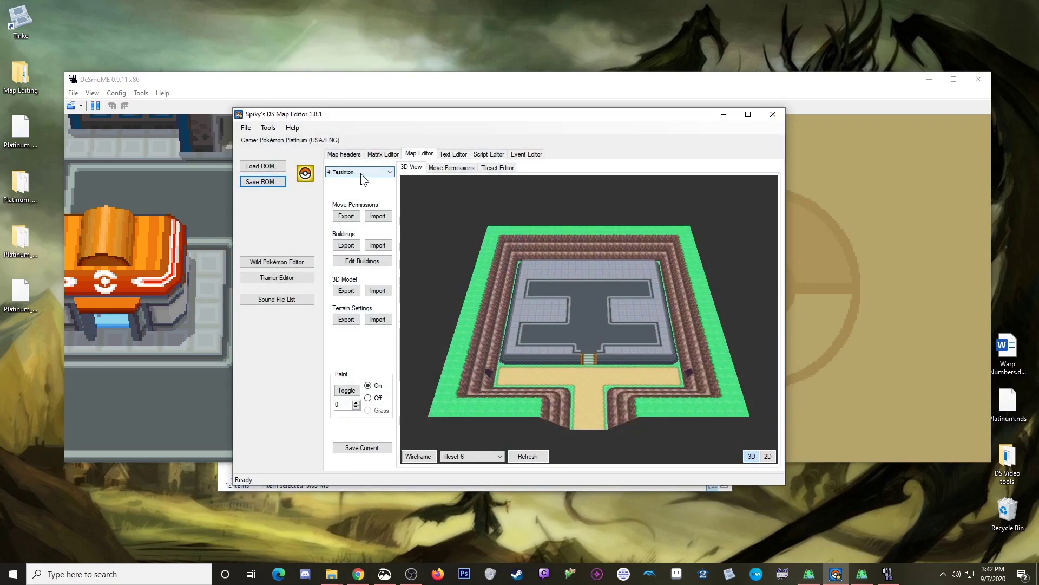
{"action": "left_click", "coordinate": [377, 162]}
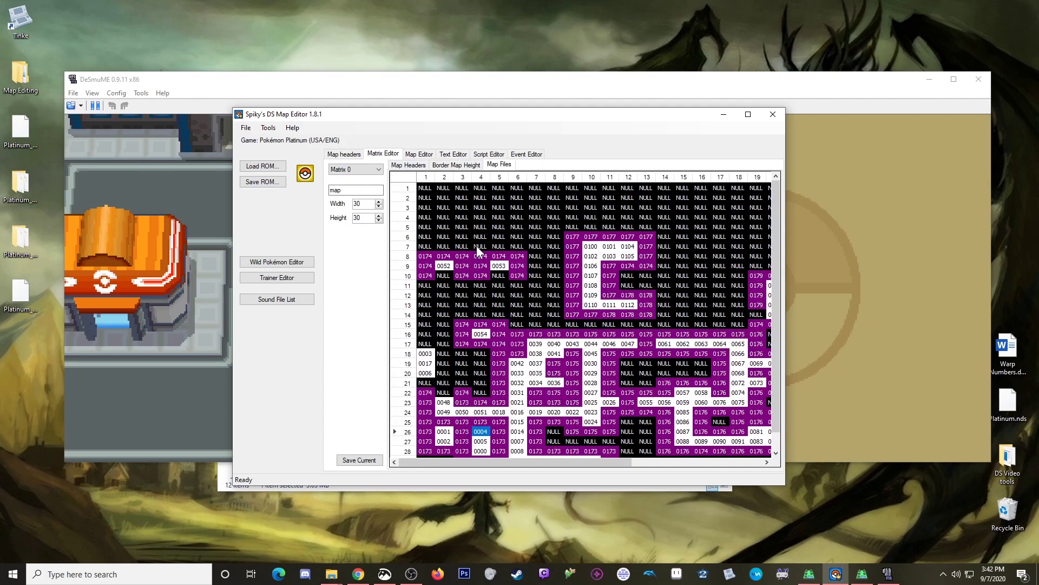
{"action": "left_click", "coordinate": [342, 154]}
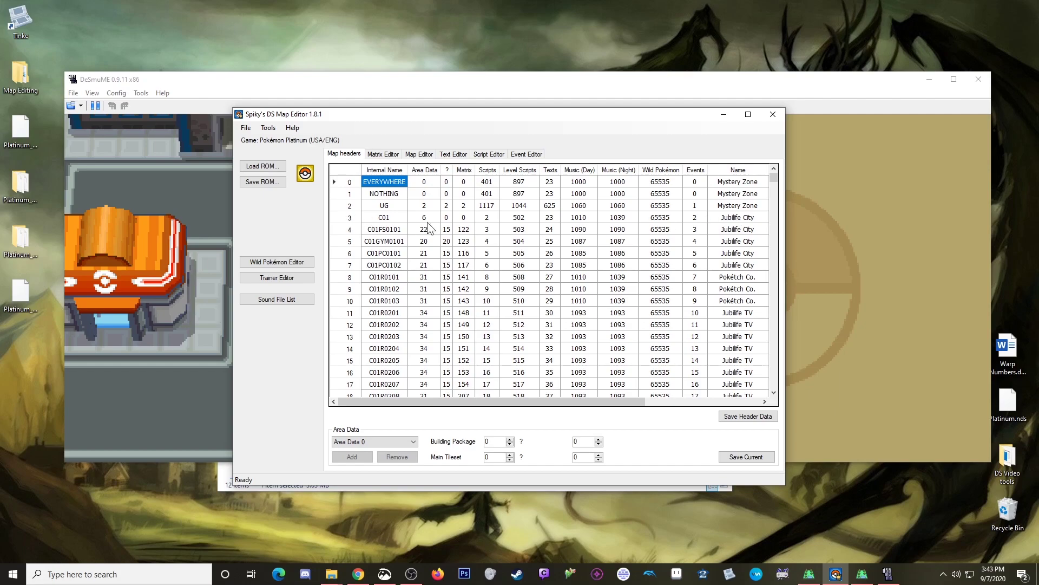
- Find Jubilife City's C01 entry in the map headers table and locate its header 0003 cells in Matrix 0
{"action": "left_click", "coordinate": [464, 219]}
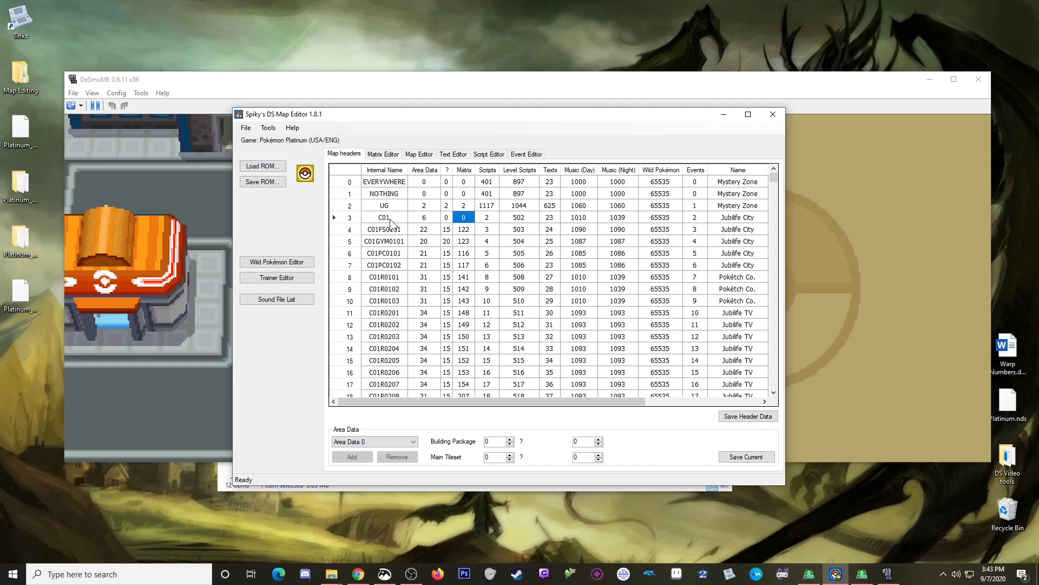
{"action": "left_click", "coordinate": [383, 155]}
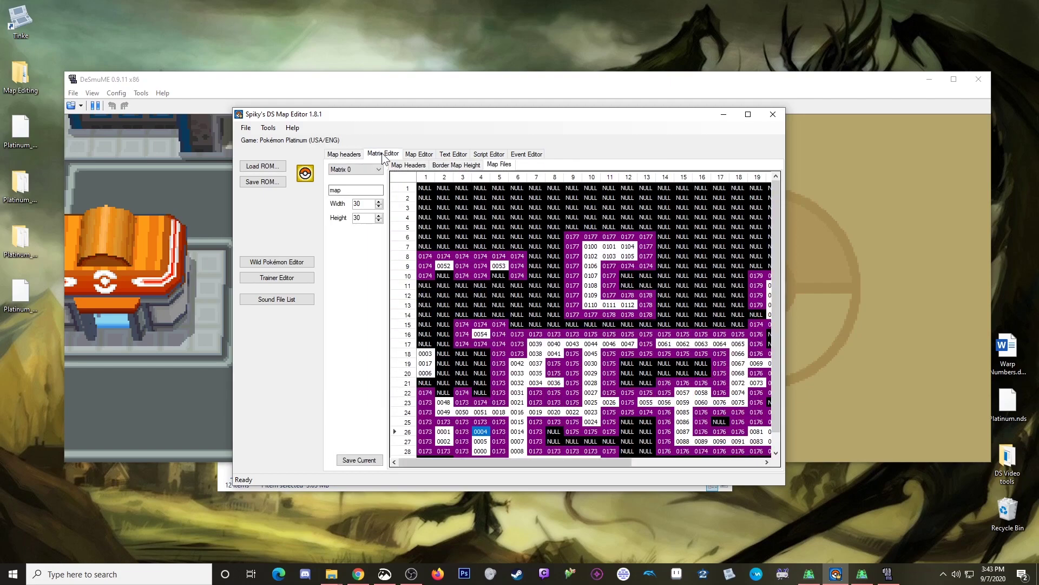
{"action": "left_click", "coordinate": [410, 164]}
{"action": "left_click", "coordinate": [519, 413]}
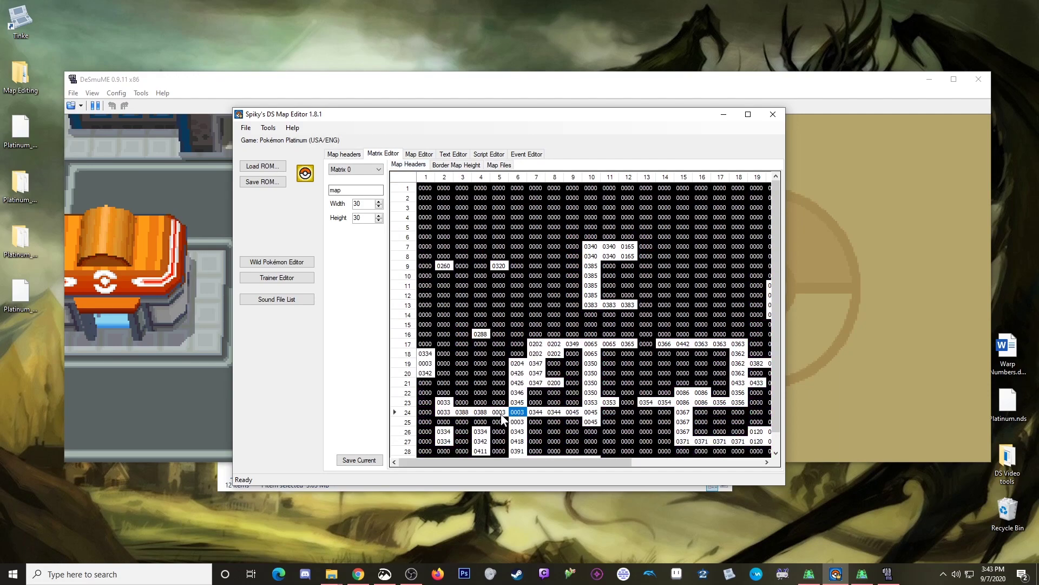
{"action": "key", "text": "Right"}
{"action": "left_click", "coordinate": [518, 423]}
- Open map file 0015 from Matrix 0 in the map editor and check its building list
{"action": "left_click", "coordinate": [501, 165]}
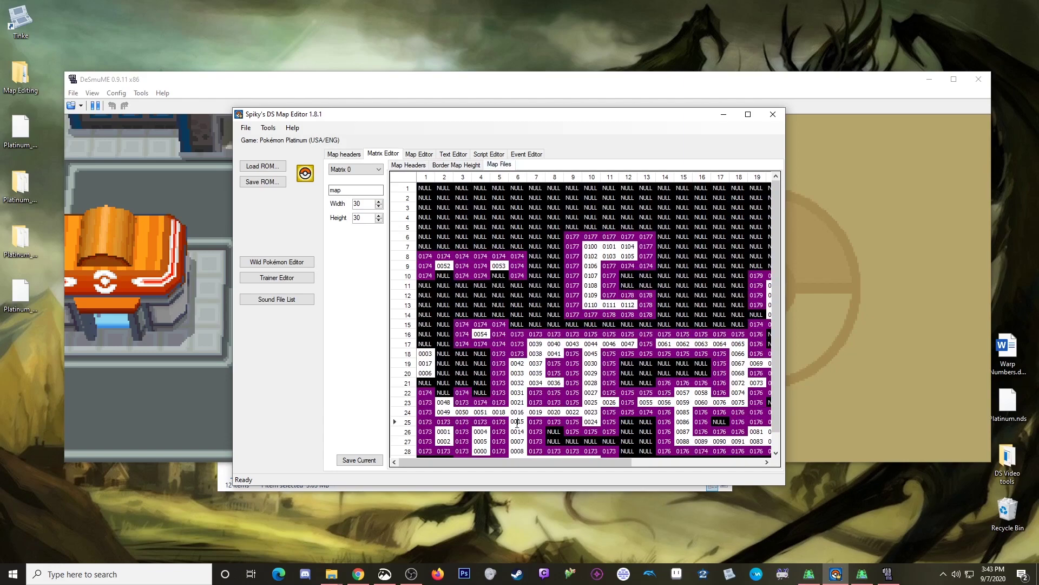
{"action": "double_click", "coordinate": [516, 422]}
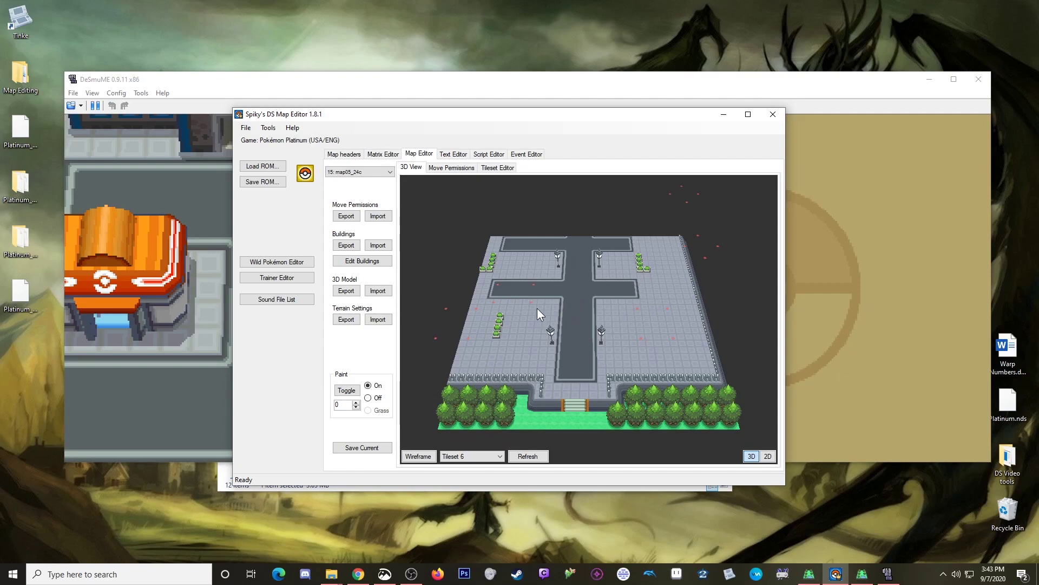
{"action": "left_click", "coordinate": [356, 261]}
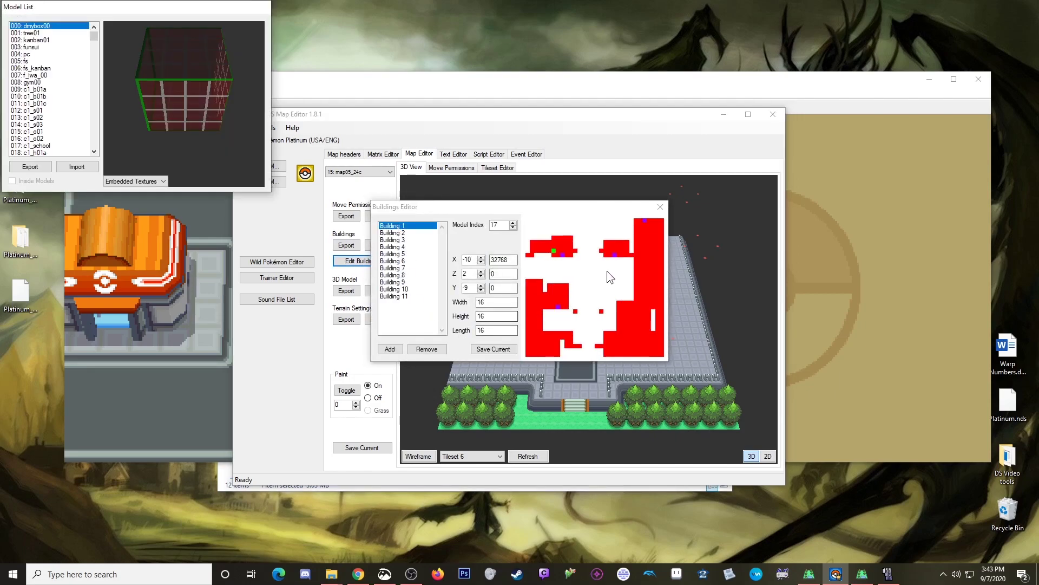
{"action": "left_click", "coordinate": [659, 208]}
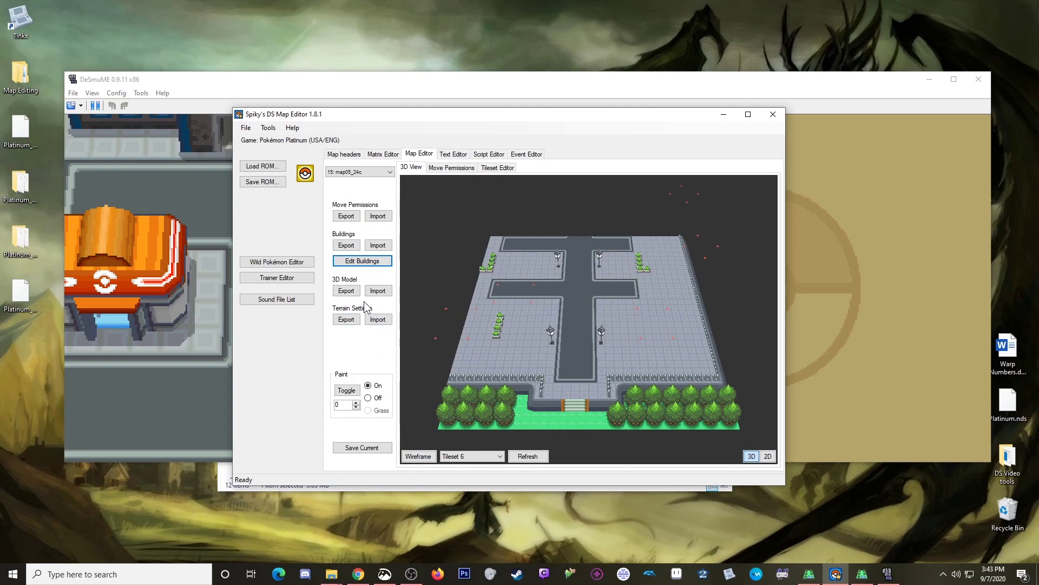
- Export the buildings section of map 15 to the Desktop as "Jubilife BLD"
{"action": "left_click", "coordinate": [349, 247]}
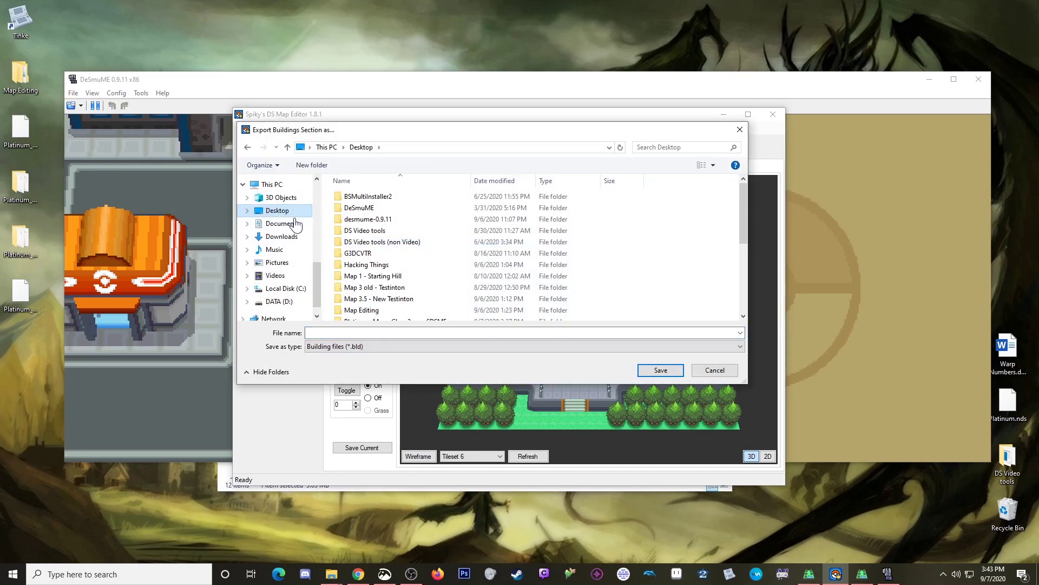
{"action": "left_click", "coordinate": [348, 331]}
{"action": "type", "text": "Jubilife"}
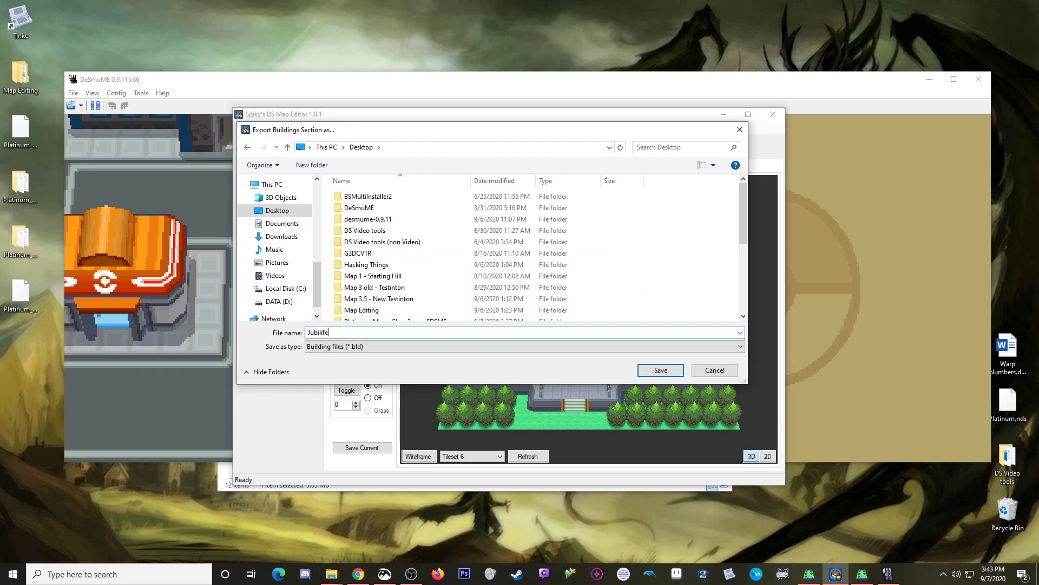
{"action": "type", "text": " BLD"}
{"action": "left_click", "coordinate": [661, 371]}
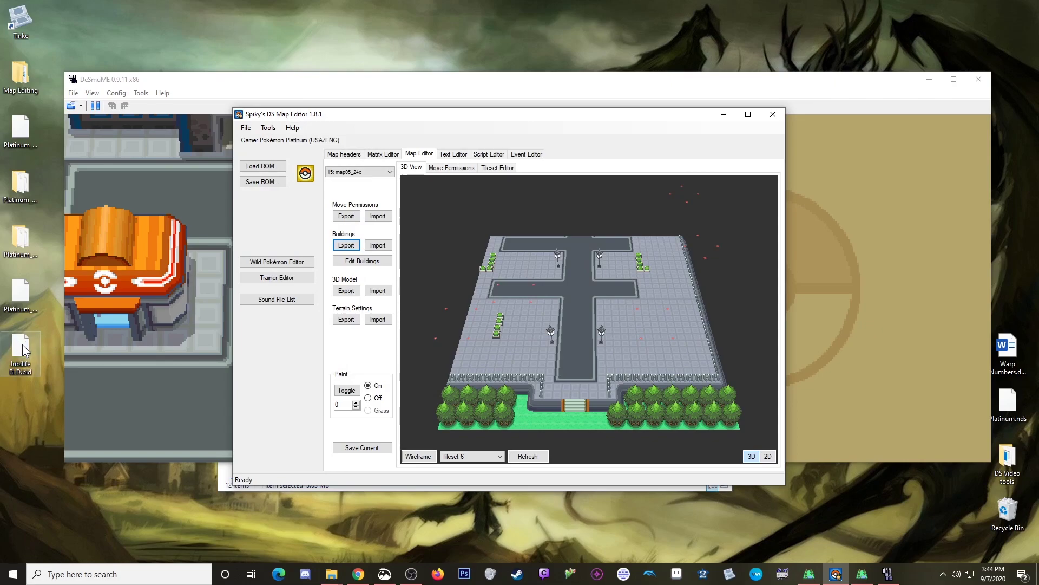
- Switch to Pokemon DS Map Studio and open the Building Editor's map buildings view using the Platinum_SDSME game folder
{"action": "left_click", "coordinate": [808, 574]}
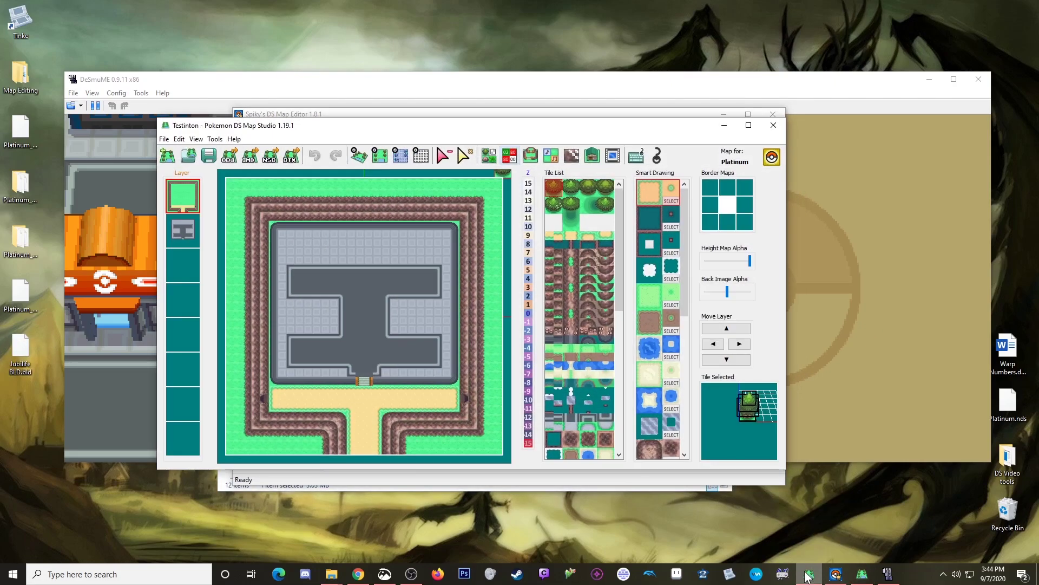
{"action": "left_click", "coordinate": [593, 158]}
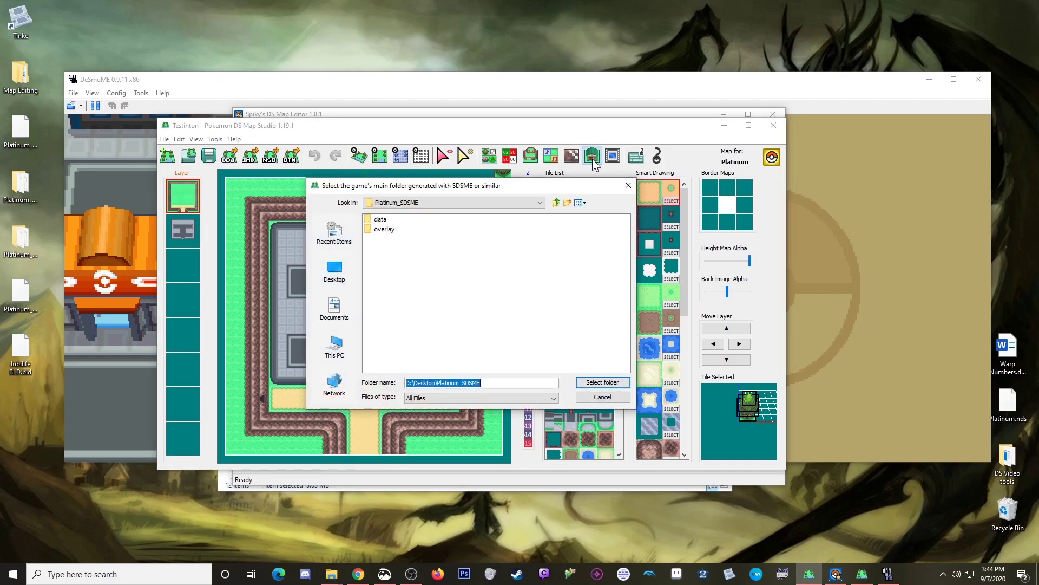
{"action": "left_click", "coordinate": [555, 202]}
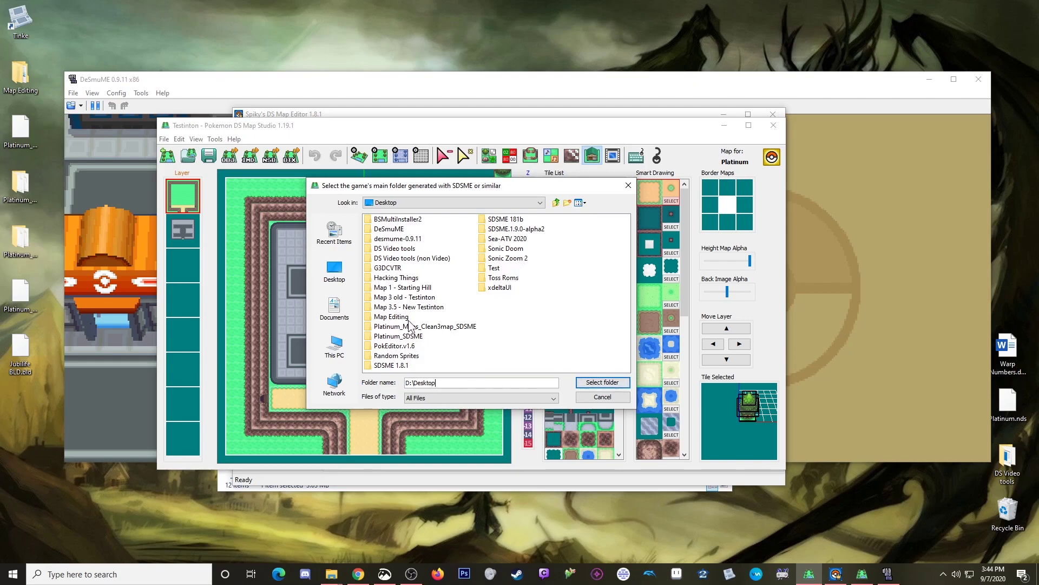
{"action": "left_click", "coordinate": [400, 336]}
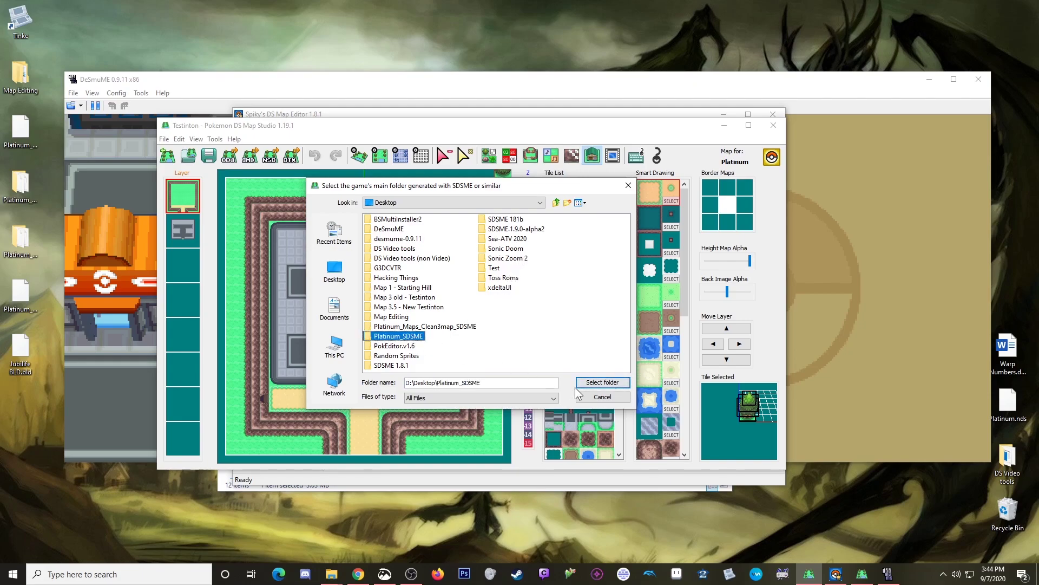
{"action": "left_click", "coordinate": [602, 383]}
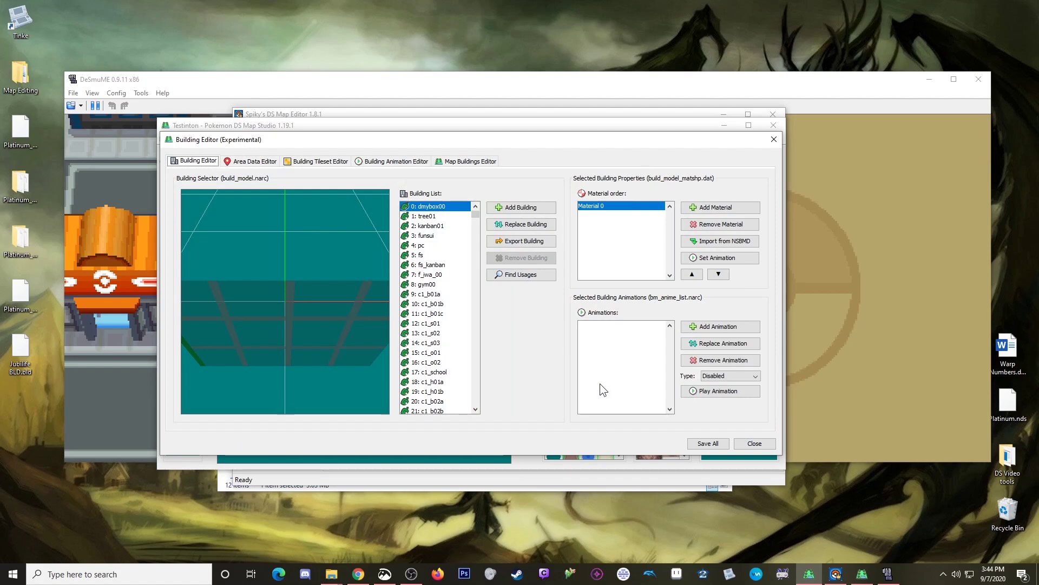
{"action": "left_click", "coordinate": [471, 162]}
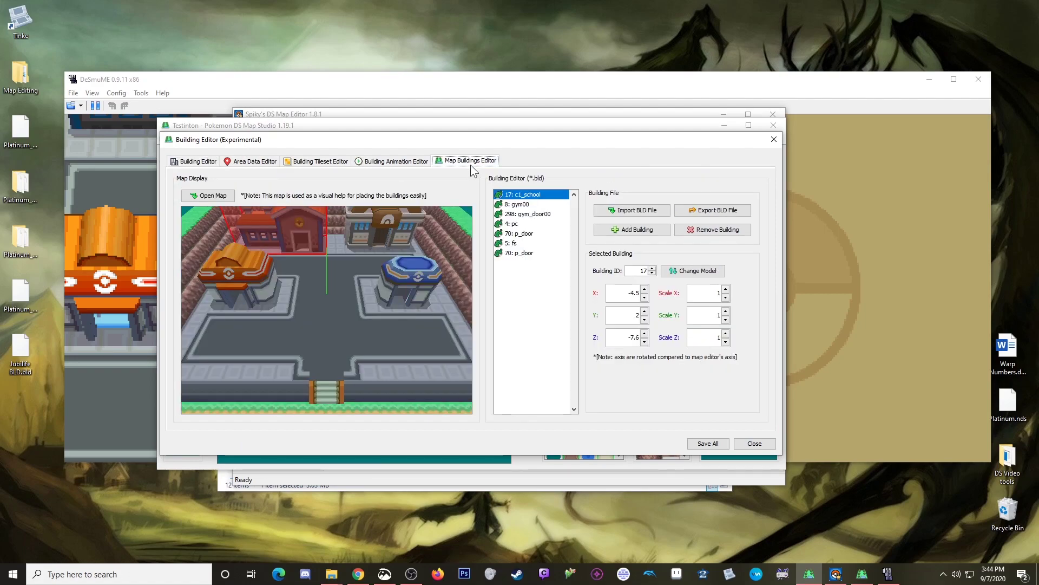
- Import "Jubilife BLD.bld" from the Desktop as the map's building file
{"action": "left_click", "coordinate": [653, 210]}
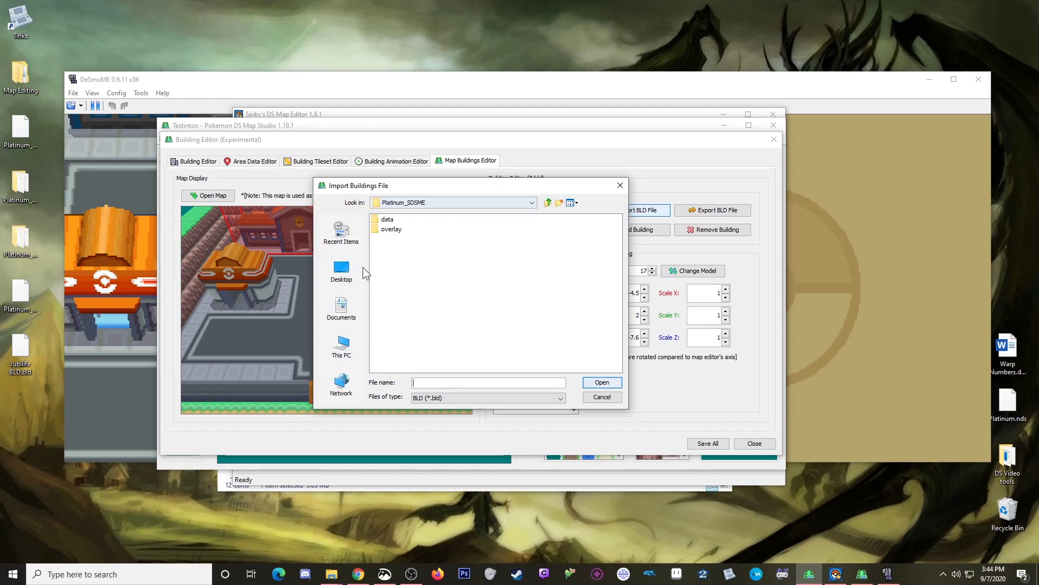
{"action": "left_click", "coordinate": [341, 269]}
{"action": "left_click", "coordinate": [516, 345]}
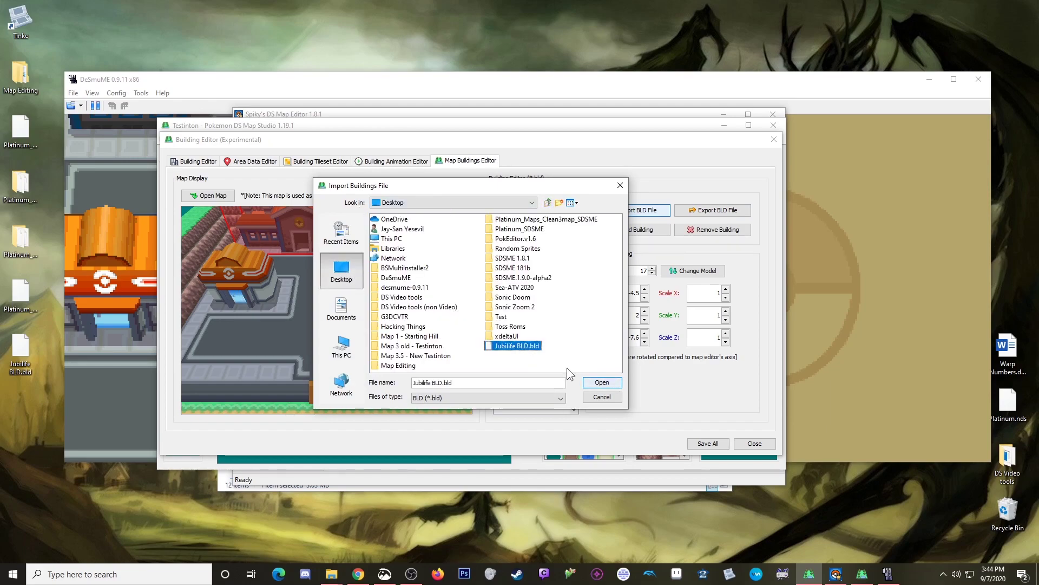
{"action": "left_click", "coordinate": [601, 383]}
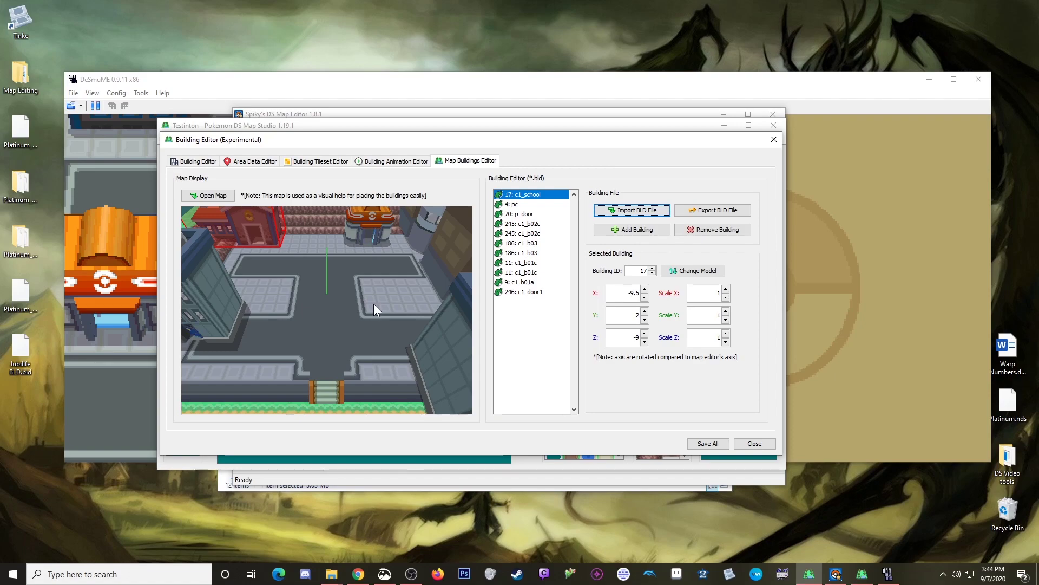
- Examine the imported Jubilife buildings on the Testinton map, checking the placement of the pc model and its p_door
{"action": "scroll", "coordinate": [373, 304], "scroll_direction": "down", "scroll_amount": 4}
{"action": "scroll", "coordinate": [372, 312], "scroll_direction": "down", "scroll_amount": 3}
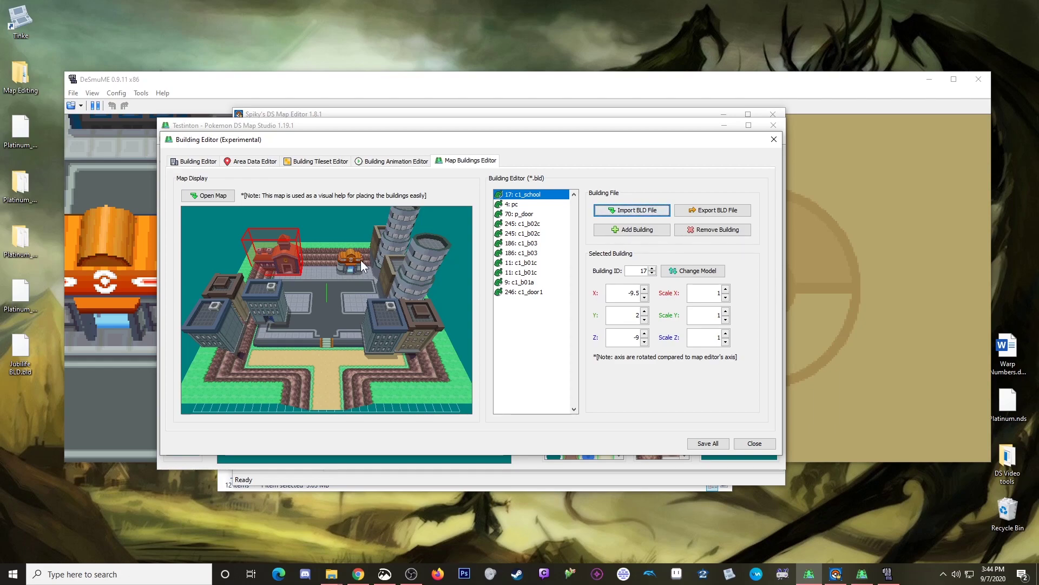
{"action": "scroll", "coordinate": [373, 315], "scroll_direction": "up", "scroll_amount": 5}
{"action": "scroll", "coordinate": [365, 289], "scroll_direction": "up", "scroll_amount": 4}
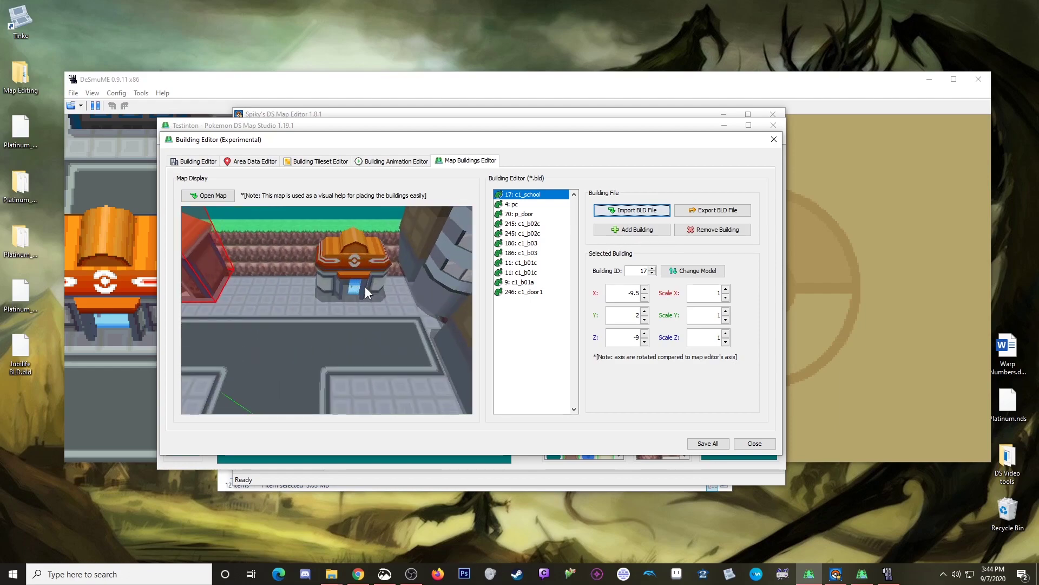
{"action": "left_click", "coordinate": [515, 205]}
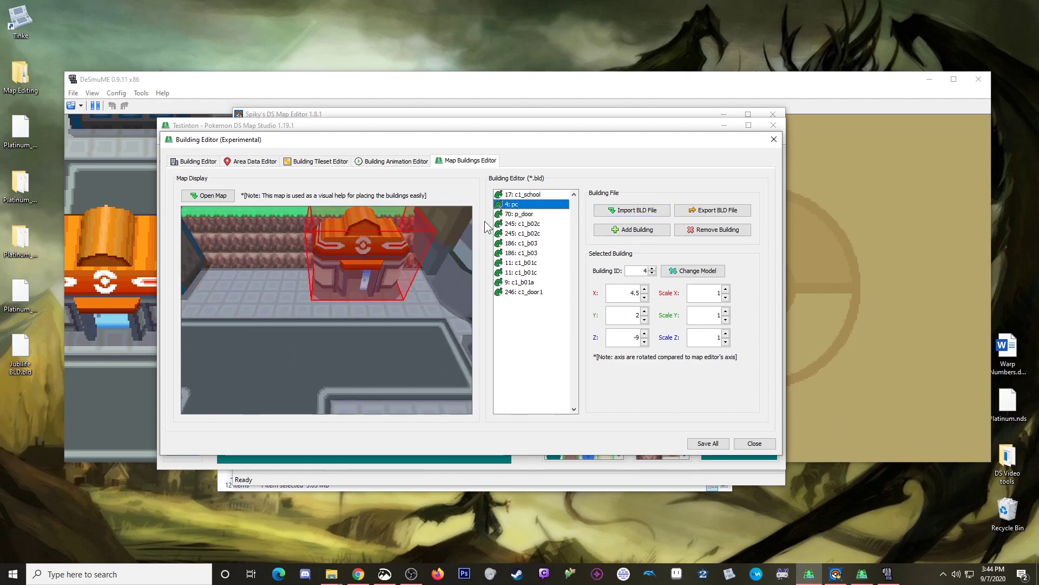
{"action": "left_click", "coordinate": [526, 215]}
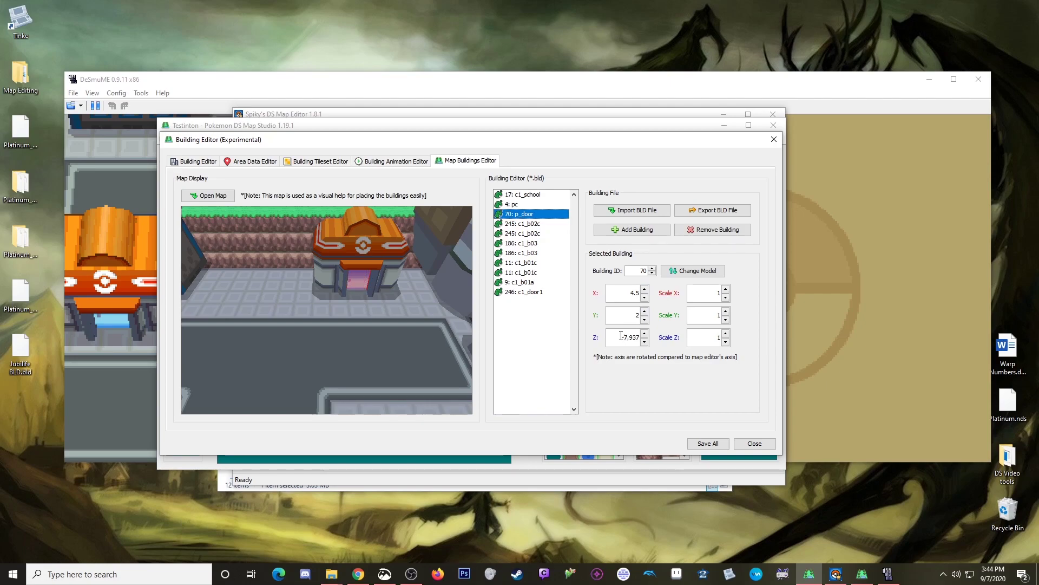
{"action": "scroll", "coordinate": [379, 316], "scroll_direction": "down", "scroll_amount": 5}
{"action": "scroll", "coordinate": [378, 319], "scroll_direction": "down", "scroll_amount": 8}
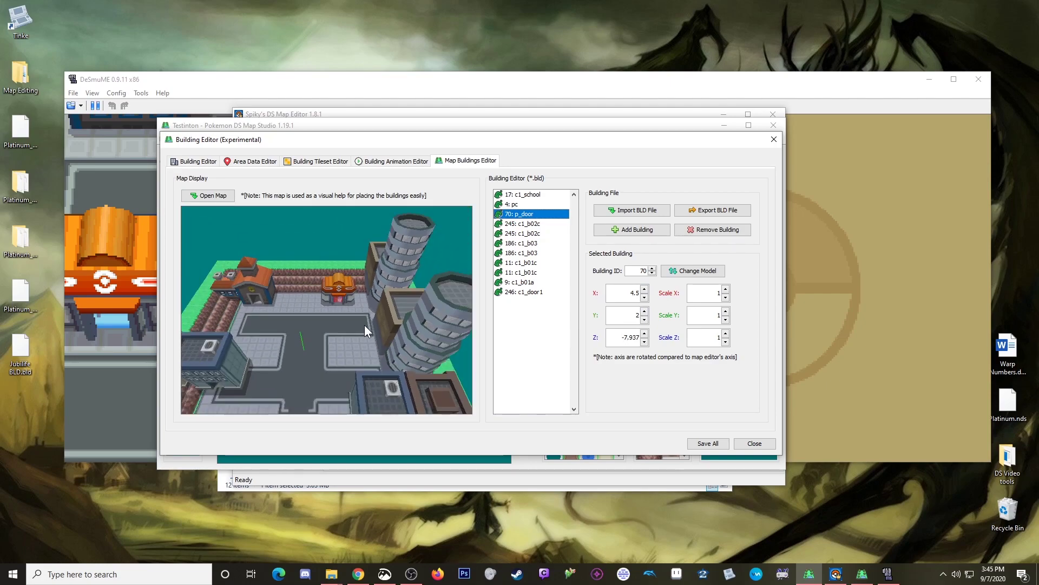
{"action": "left_click_drag", "start_coordinate": [338, 287], "coordinate": [342, 248]}
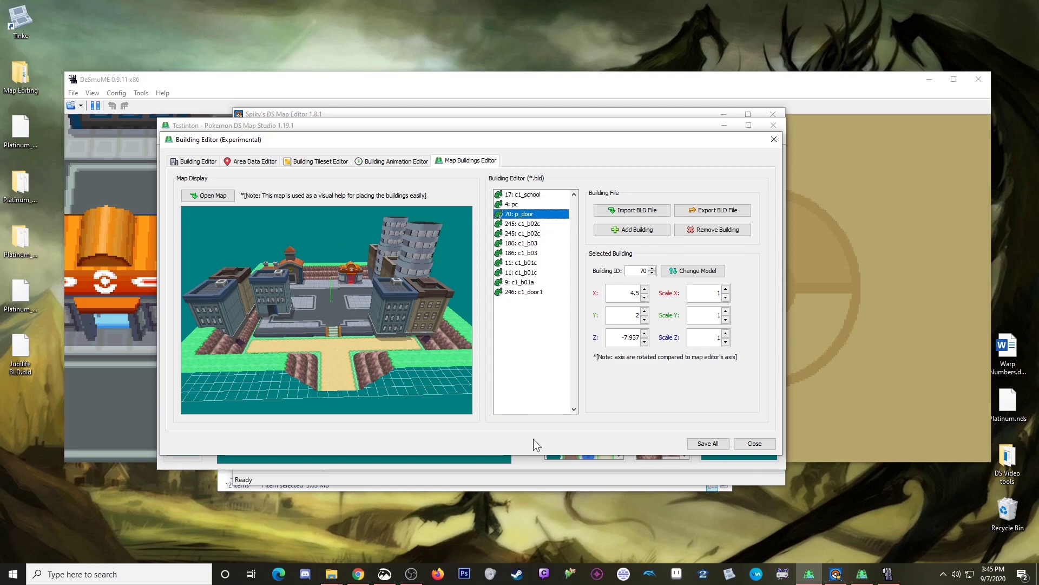
- Close the Building Editor without saving, and minimize both map editors to return to the game in DeSmuME
{"action": "left_click", "coordinate": [836, 573]}
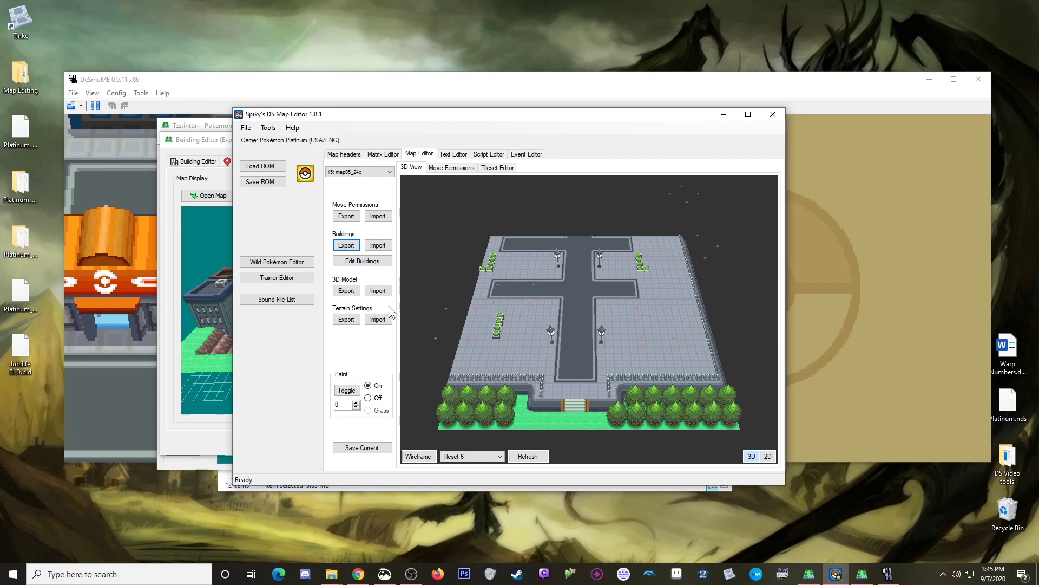
{"action": "left_click", "coordinate": [723, 114]}
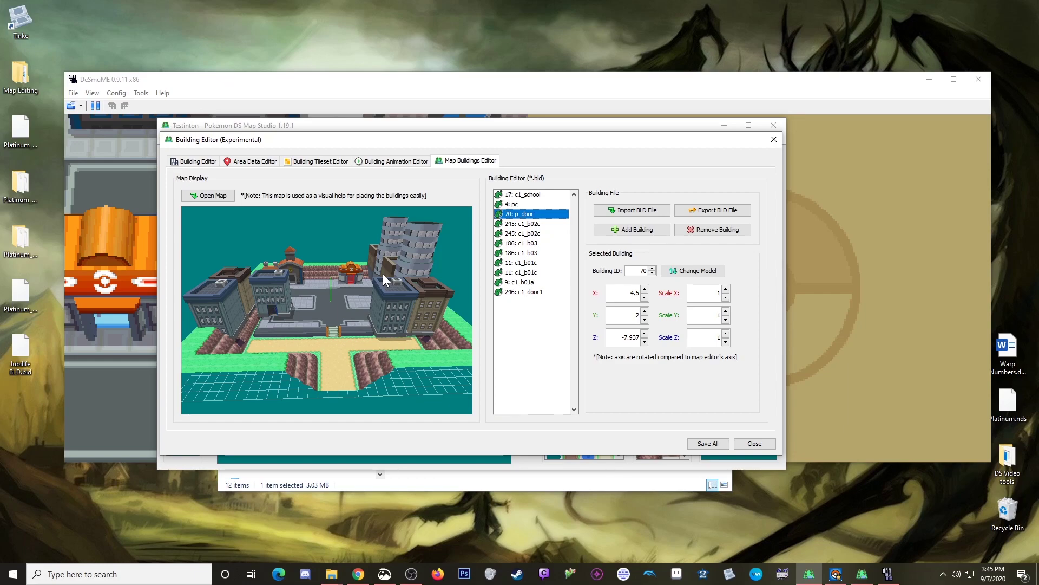
{"action": "left_click", "coordinate": [762, 445]}
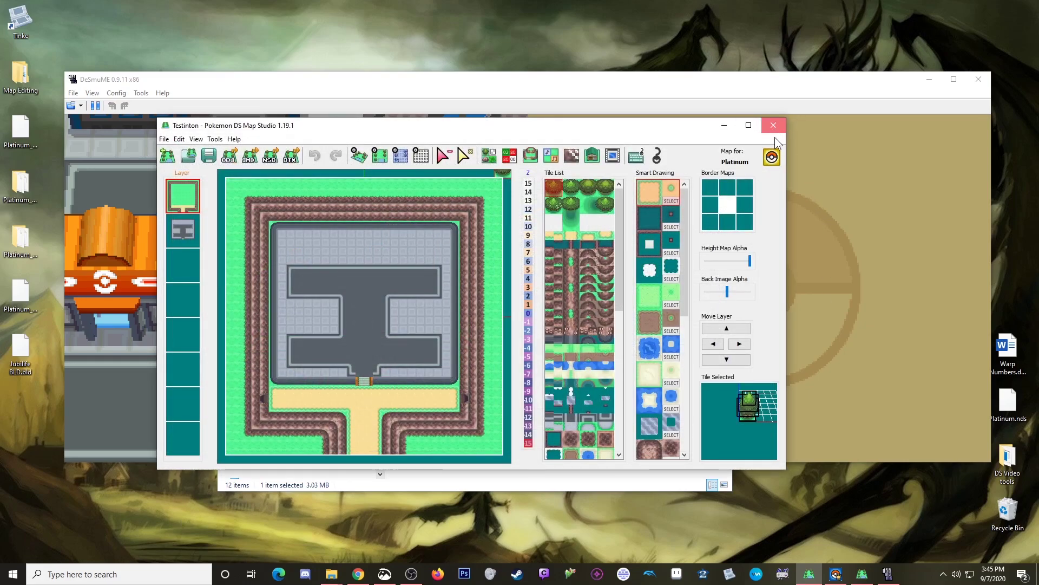
{"action": "left_click", "coordinate": [733, 128]}
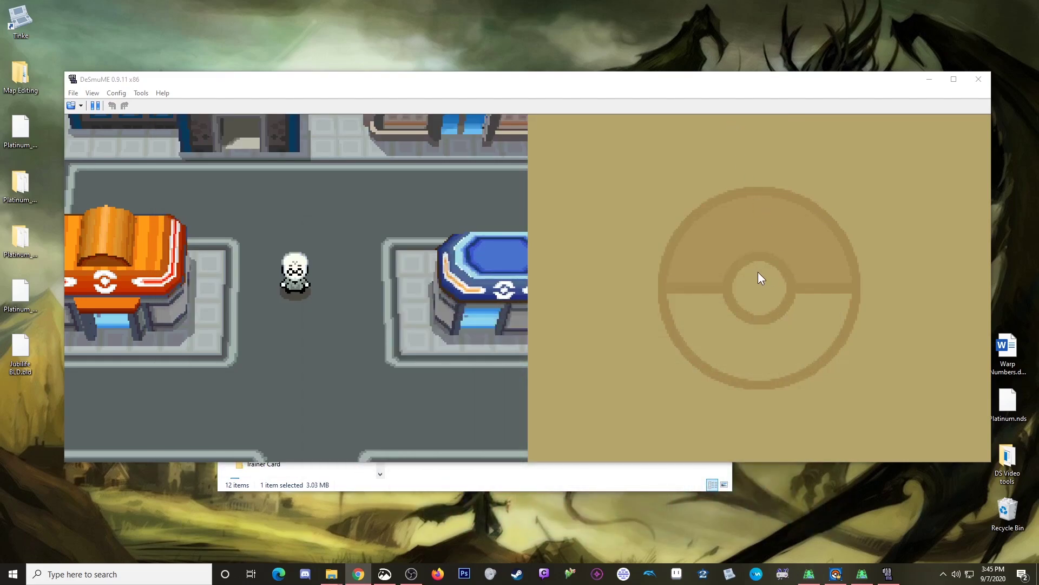